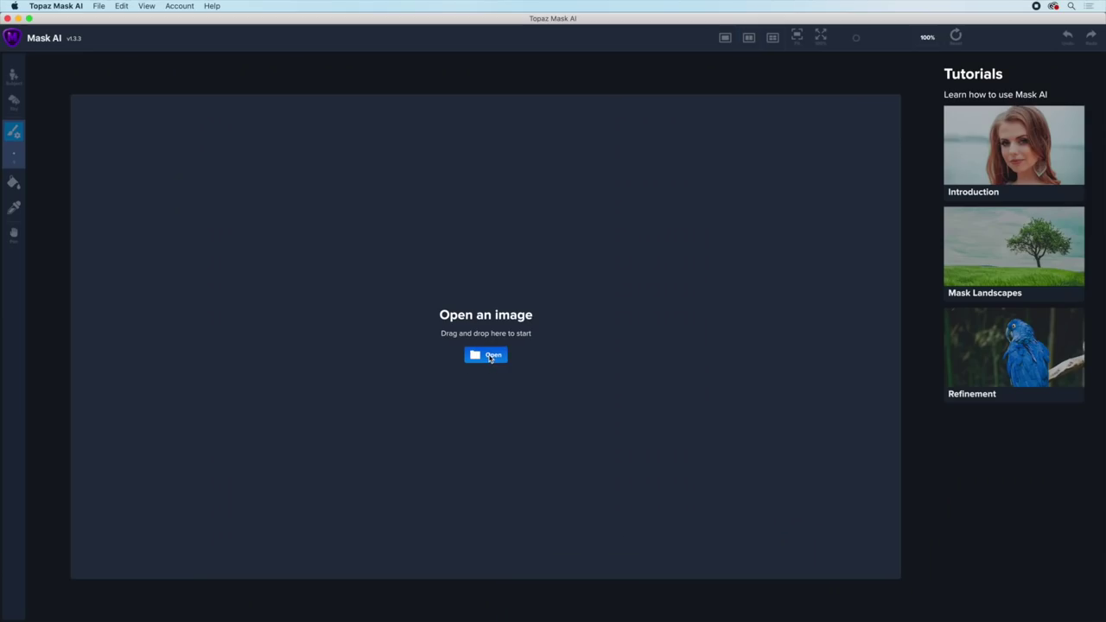
- Open Standing.png from the Mask AI Tutorial folder
left_click(490, 355)
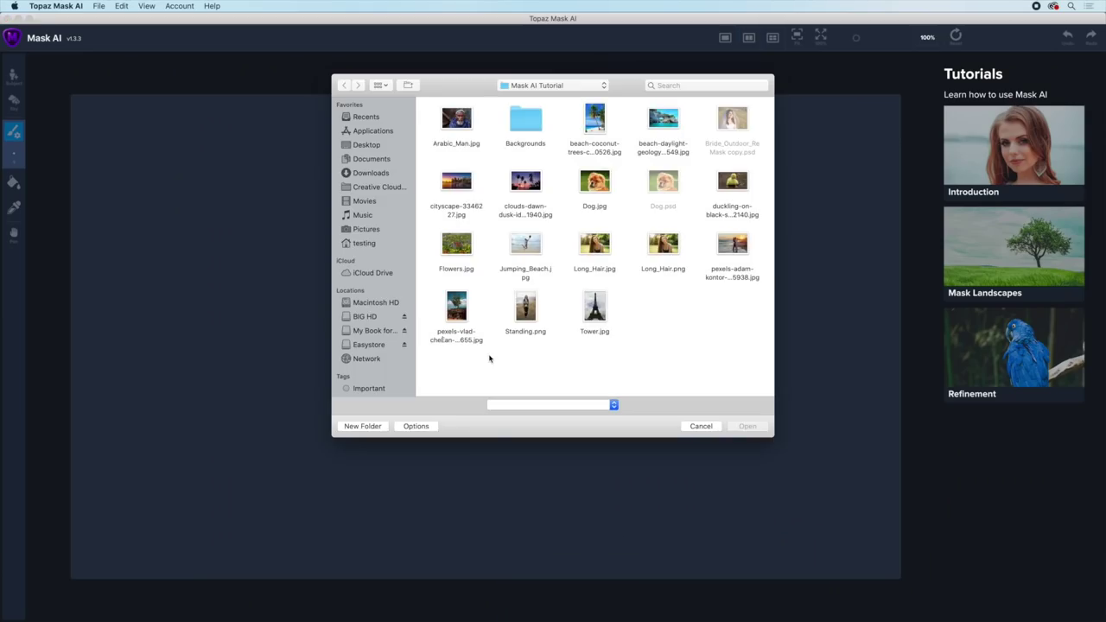
double_click(525, 313)
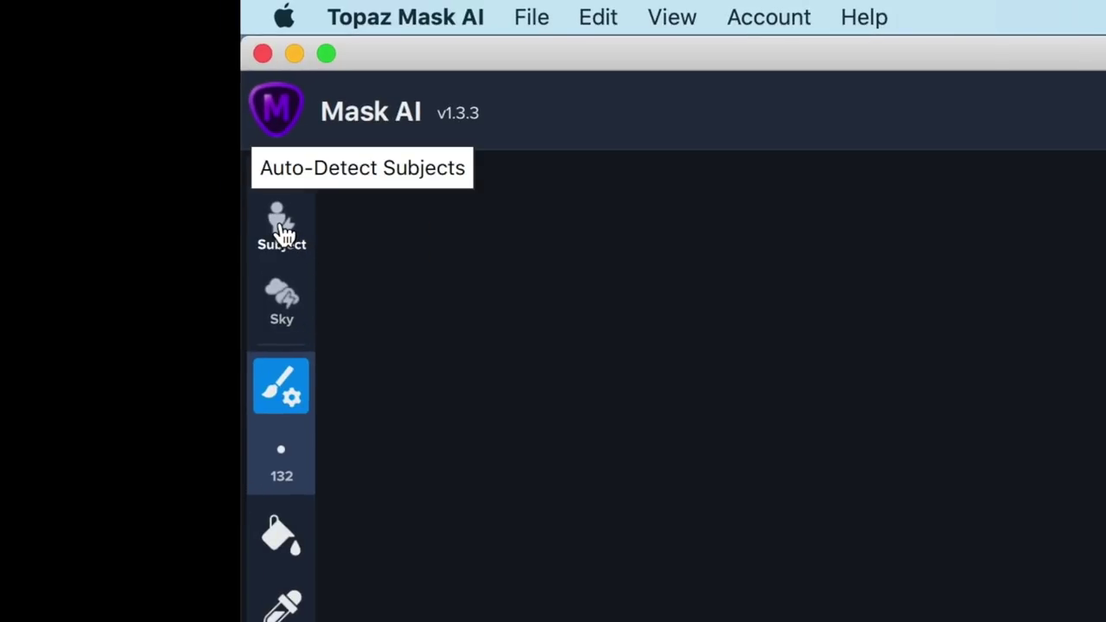
left_click(282, 228)
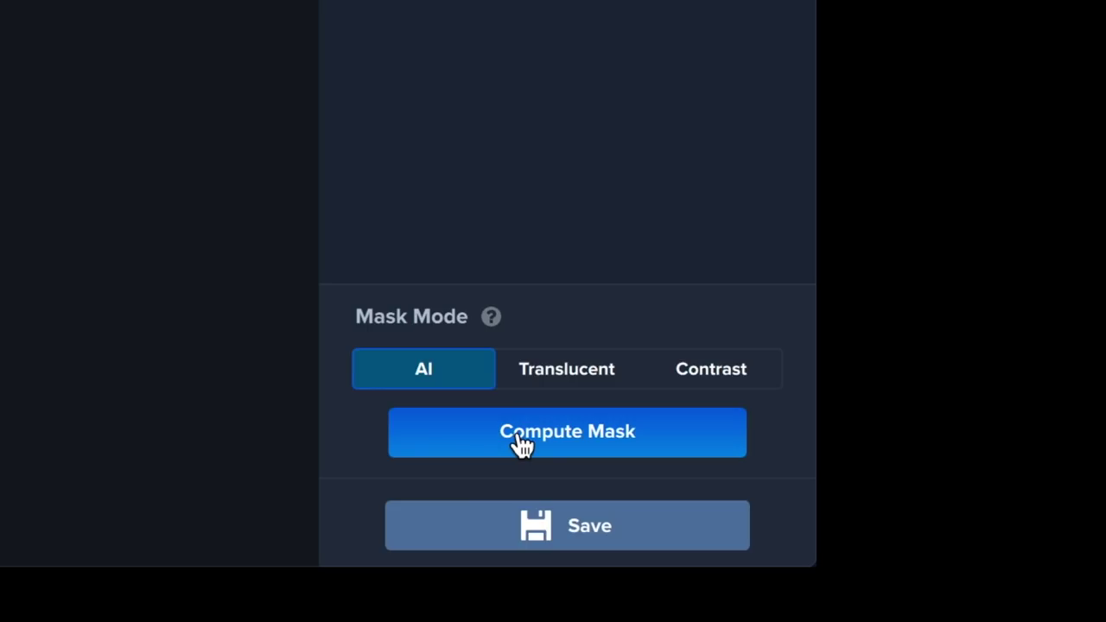
left_click(522, 442)
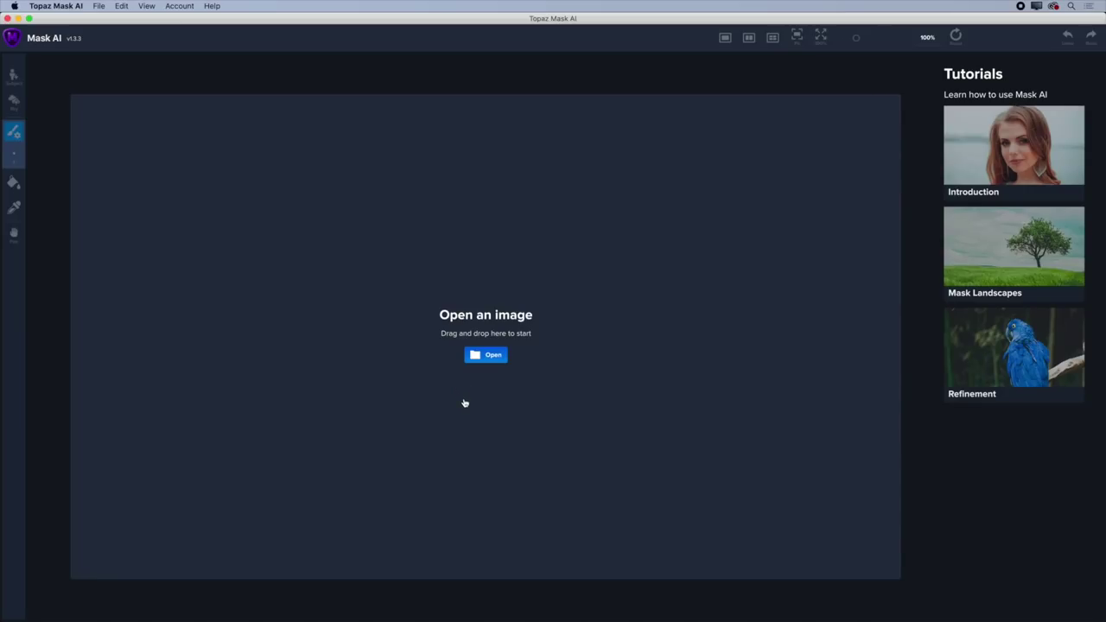
- Open Jumping_Beach.jpg and toggle the trimap overlay off and back on to compare it with the photo
left_click(490, 354)
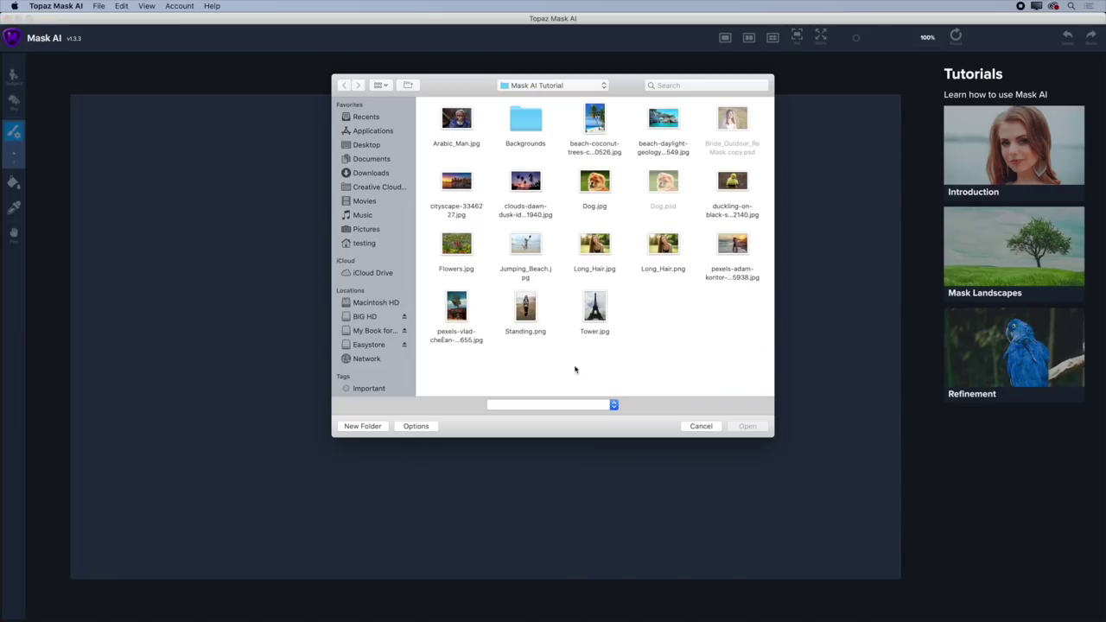
double_click(526, 246)
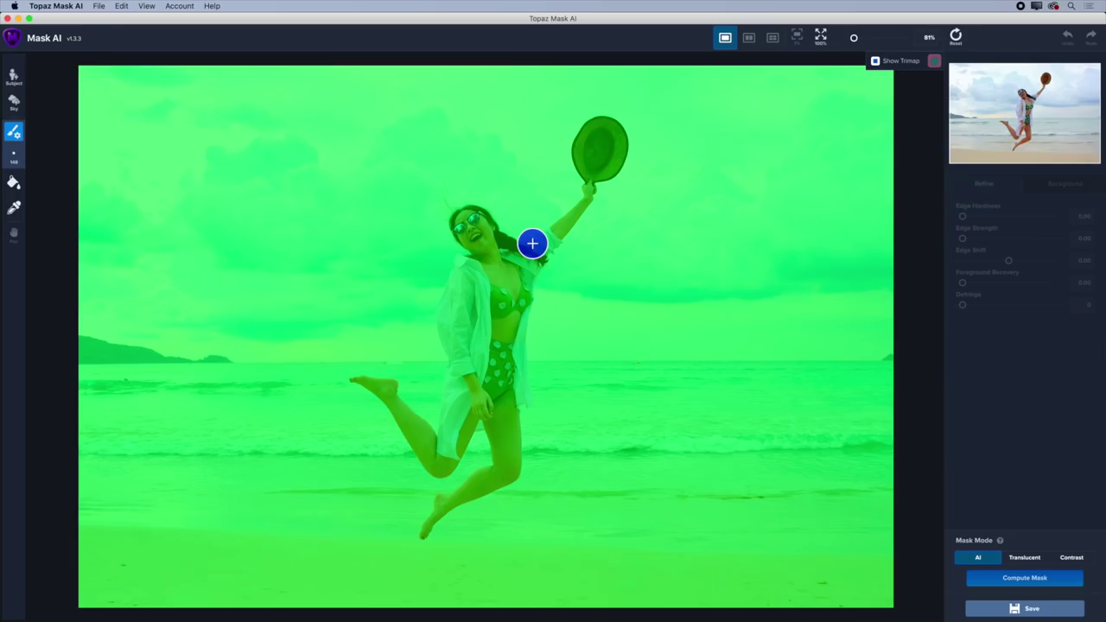
left_click(876, 61)
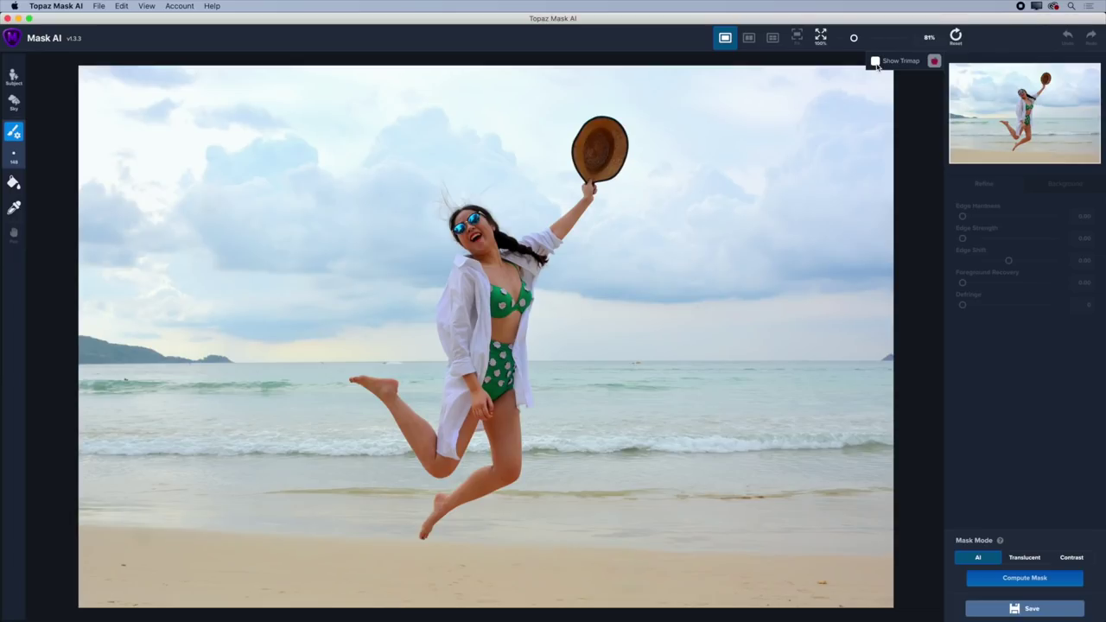
left_click(876, 61)
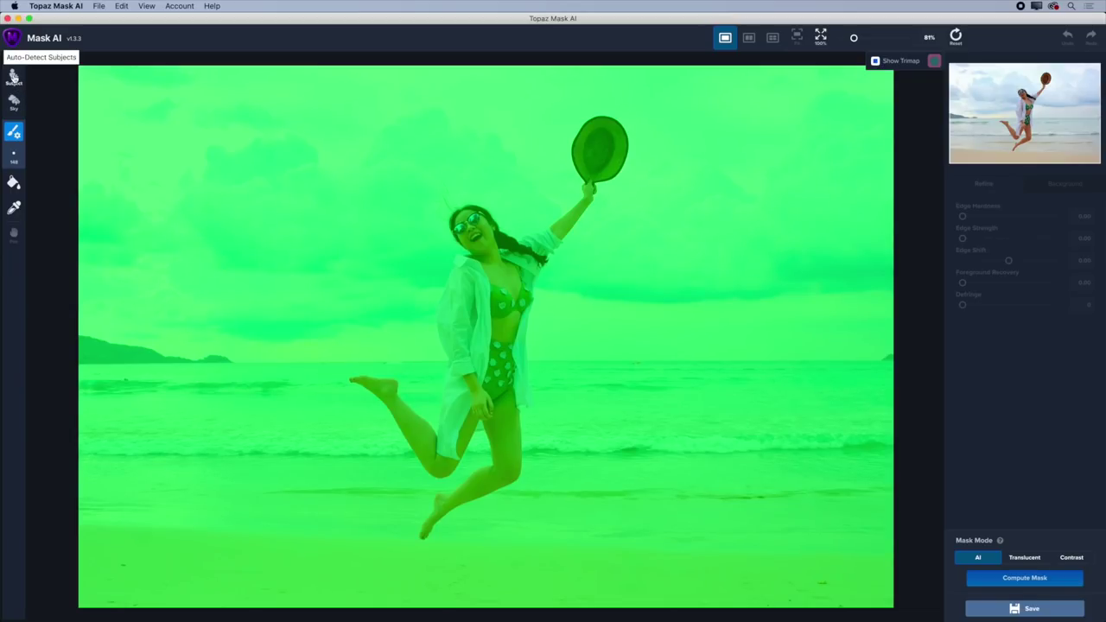
- Auto-detect the jumping woman as the subject, then revert to a blank trimap
left_click(13, 77)
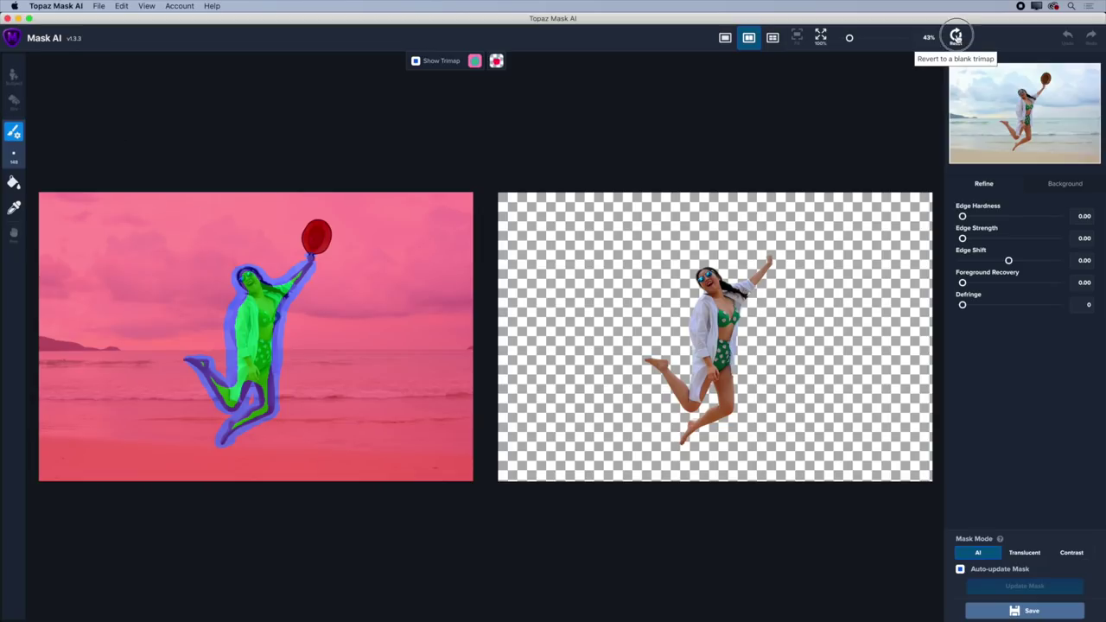
left_click(956, 35)
left_click(977, 53)
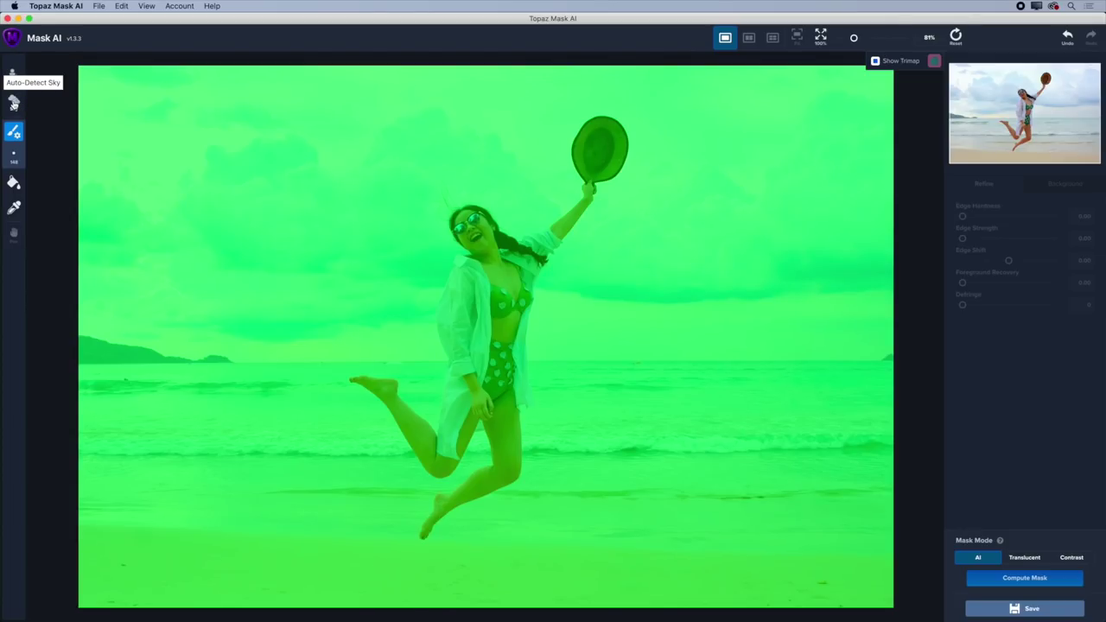
- Auto-detect the sky in the beach photo to cut it out of the image
left_click(13, 102)
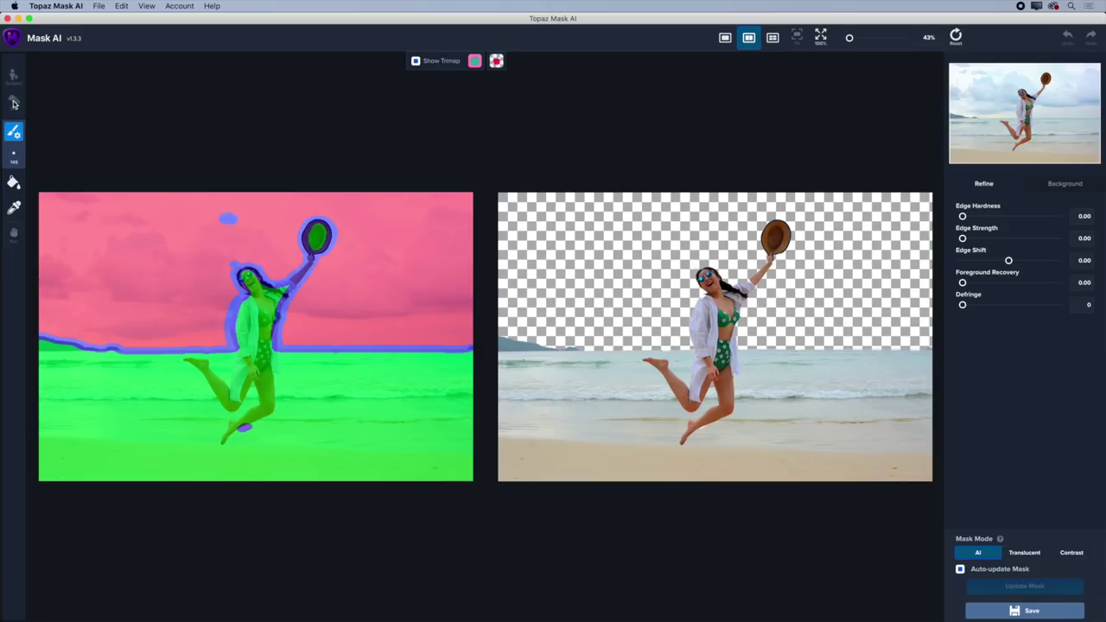
left_click(14, 103)
- Open Dog.jpg and paint along the dog's whole furry outline with the MASK brush
left_click(602, 357)
left_click(599, 185)
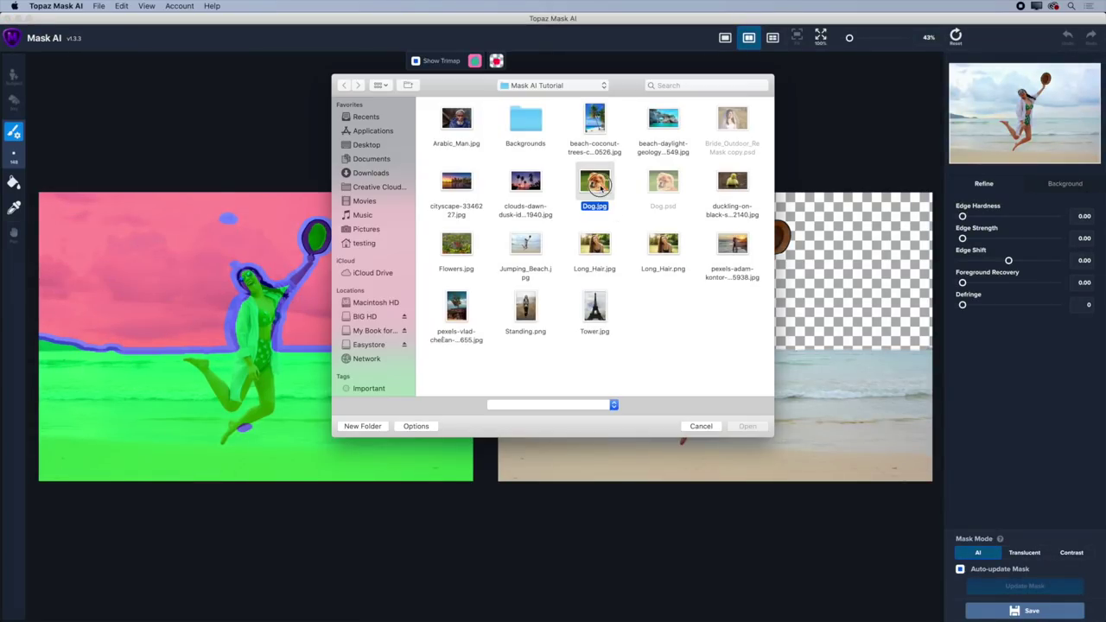
double_click(598, 185)
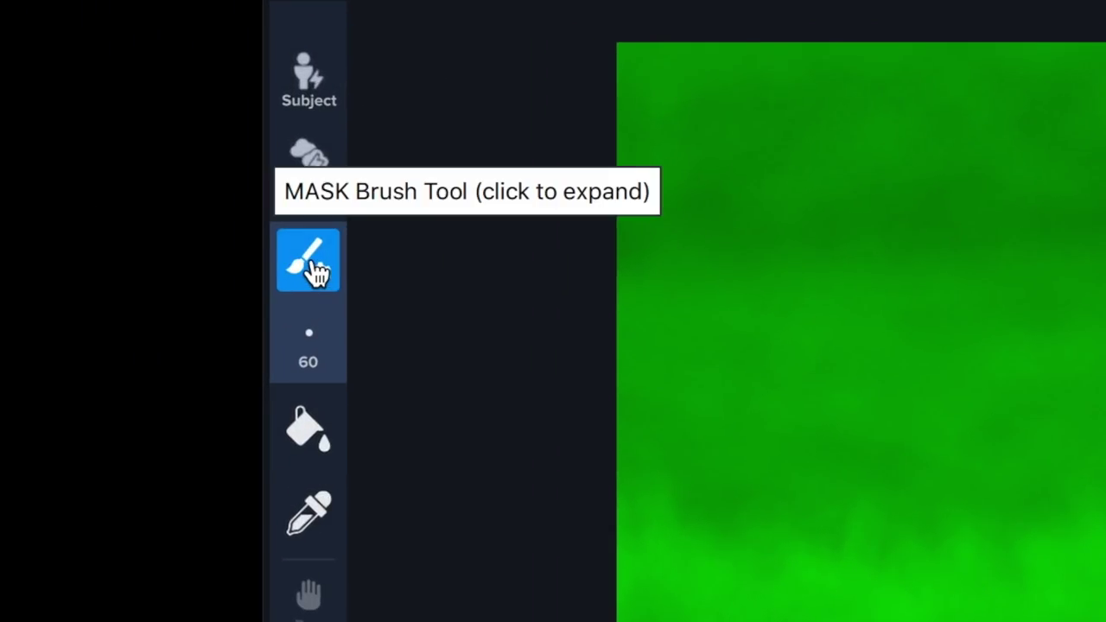
left_click(313, 263)
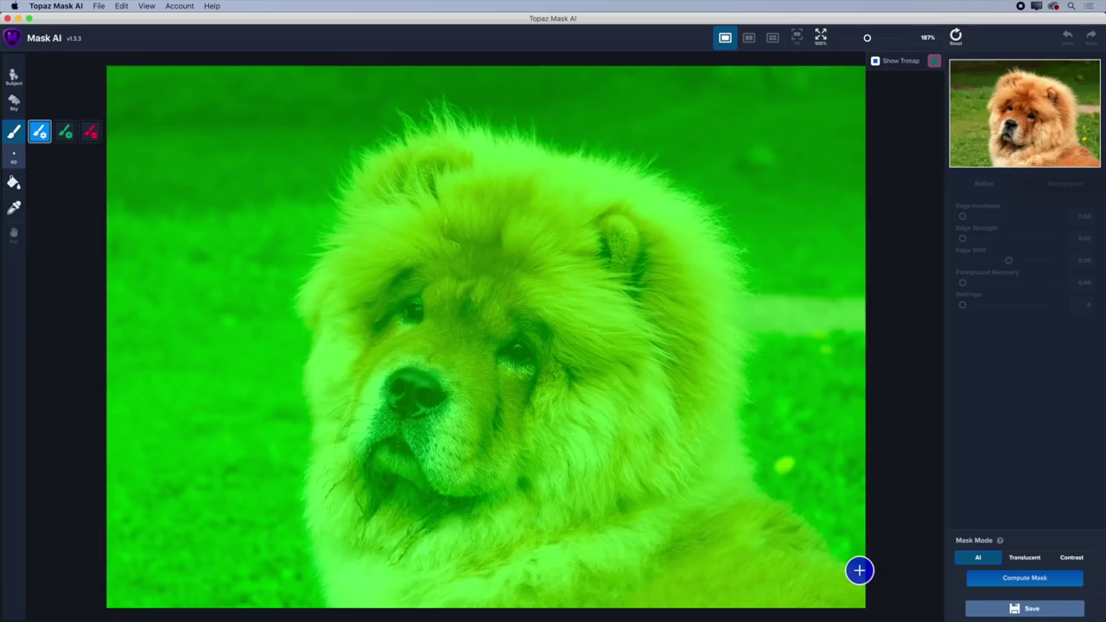
mouse_move(860, 571)
left_mouse_down()
mouse_move(772, 504)
mouse_move(751, 456)
mouse_move(753, 329)
mouse_move(731, 222)
mouse_move(632, 165)
mouse_move(481, 116)
mouse_move(420, 111)
mouse_move(365, 143)
mouse_move(302, 297)
mouse_move(306, 524)
mouse_move(321, 603)
left_mouse_up()
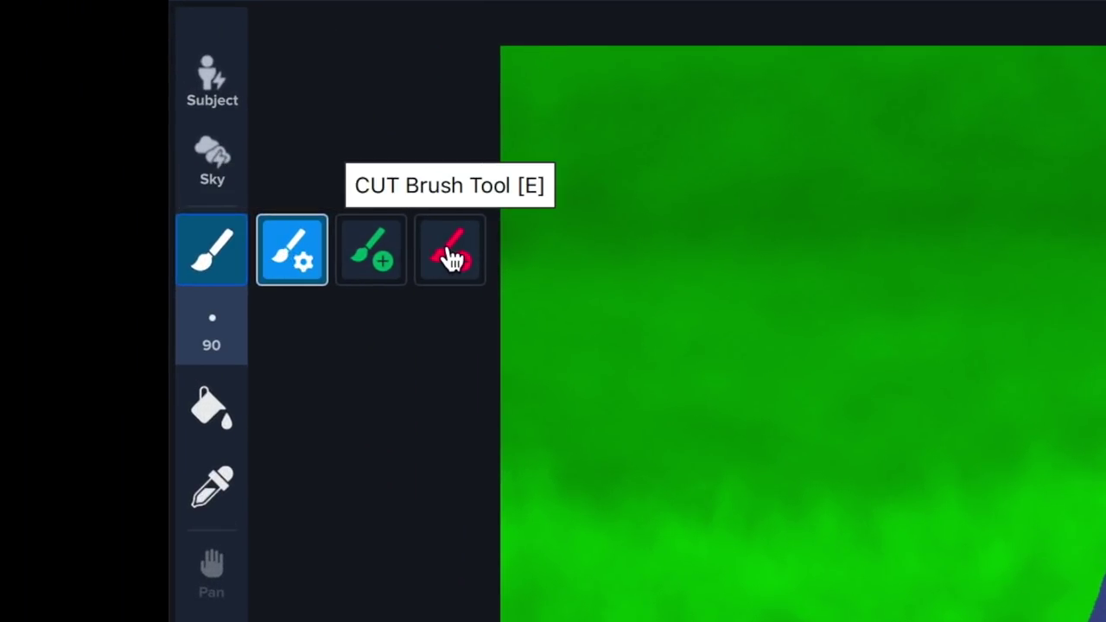
- Paint part of the grass beside the dog's face with the CUT brush, enlarging the brush to 175 px partway
left_click(450, 258)
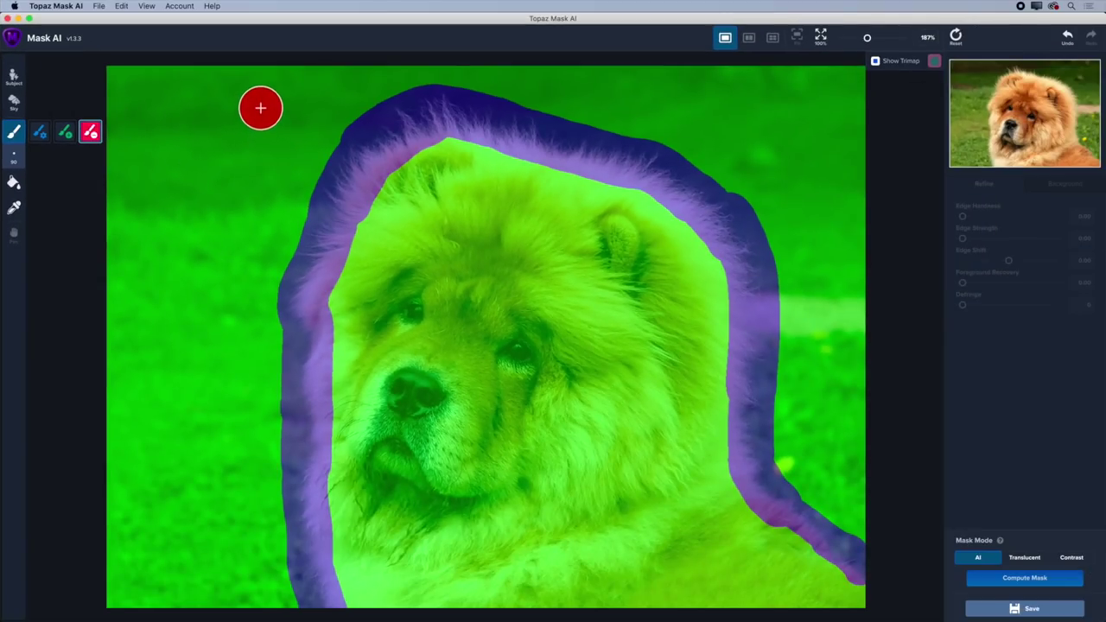
mouse_move(260, 108)
left_mouse_down()
mouse_move(190, 261)
mouse_move(233, 122)
mouse_move(177, 249)
mouse_move(215, 99)
mouse_move(155, 255)
left_mouse_up()
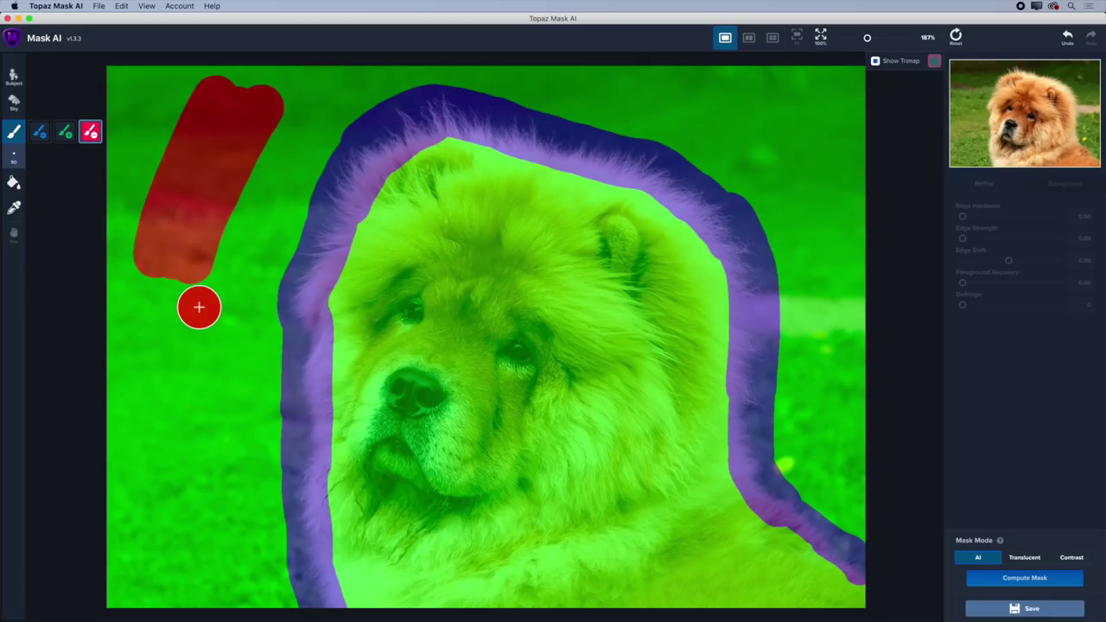
left_click(13, 155)
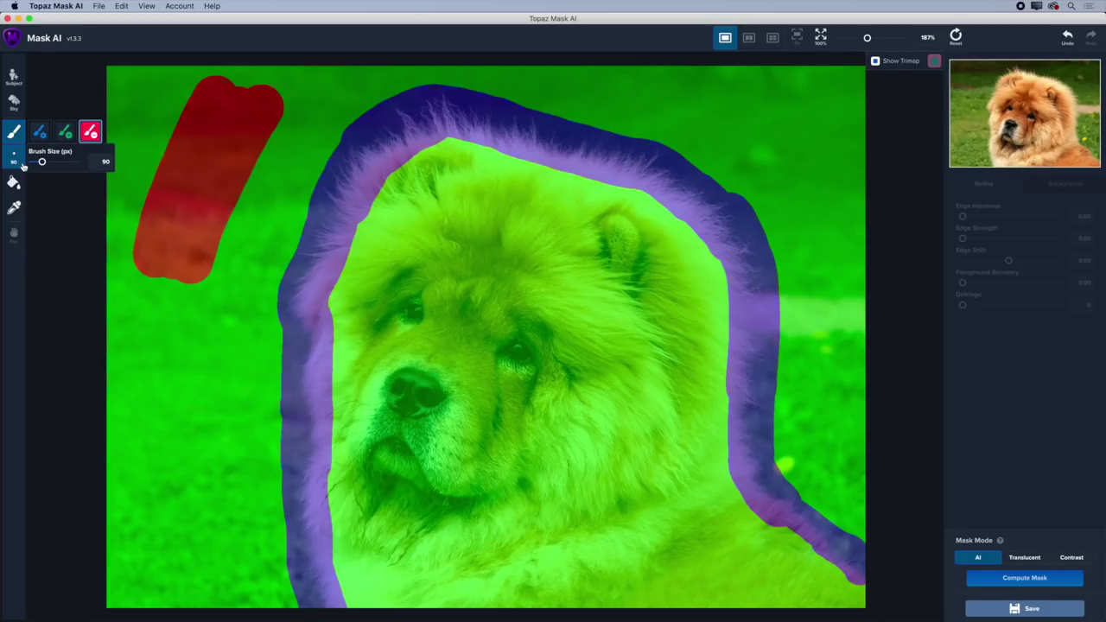
left_click_drag(43, 163, 48, 163)
mouse_move(167, 268)
left_mouse_down()
mouse_move(166, 361)
mouse_move(174, 282)
mouse_move(175, 345)
mouse_move(185, 302)
left_mouse_up()
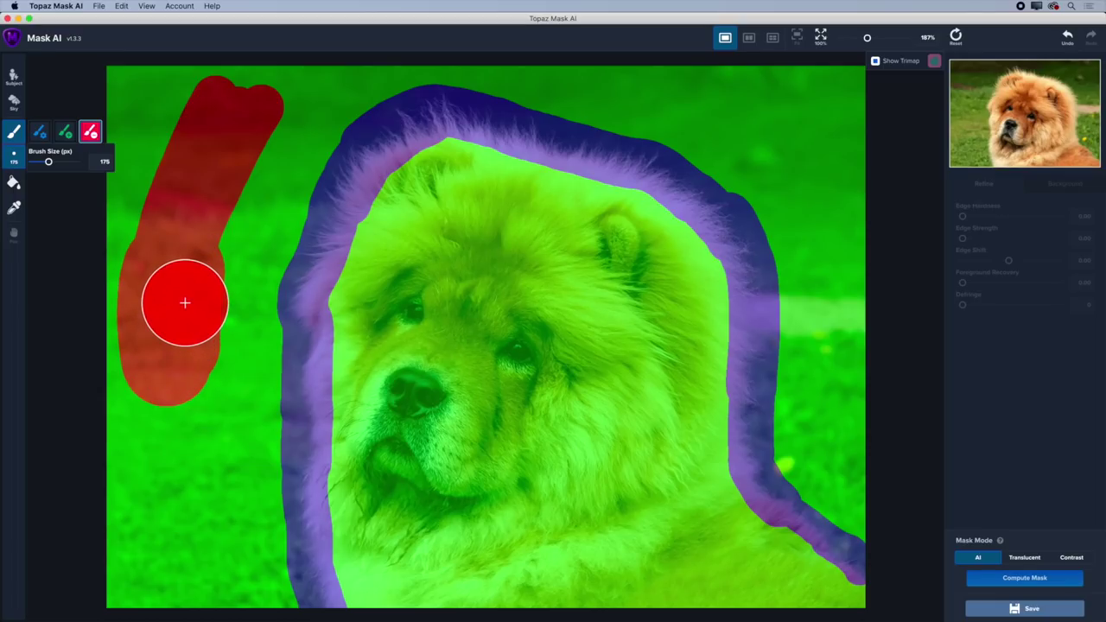
- Reduce the CUT brush to 70 px and extend the painted background area downward
key("bracketleft")
key("bracketleft")
key("bracketleft")
key("bracketleft")
key("bracketleft")
key("bracketleft")
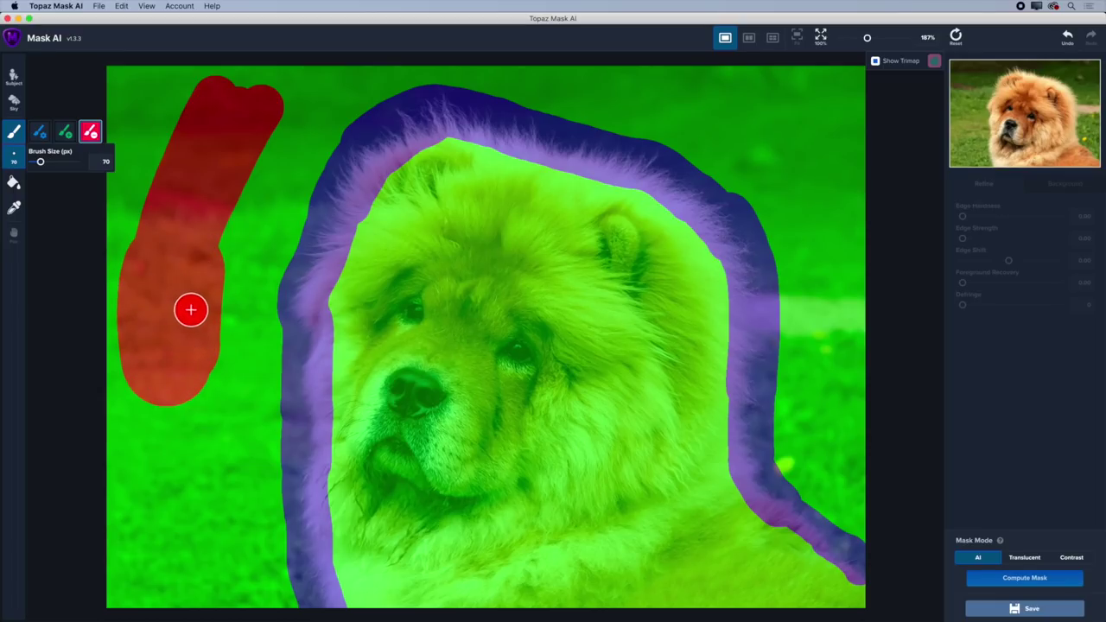
mouse_move(200, 368)
left_mouse_down()
mouse_move(197, 443)
mouse_move(184, 383)
mouse_move(179, 447)
left_mouse_up()
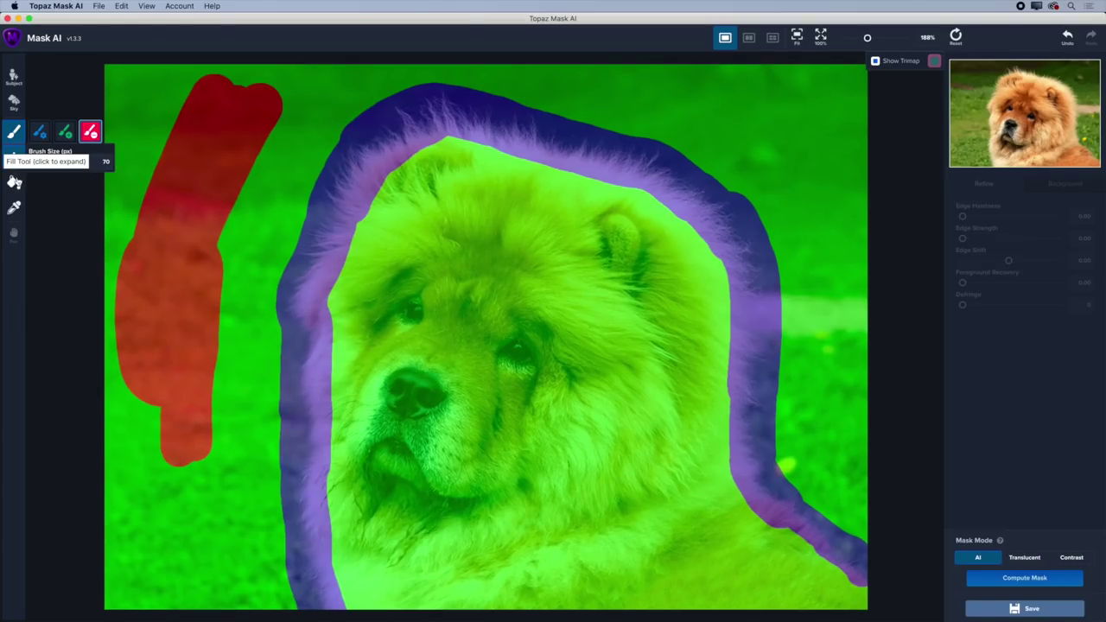
- Fill the remaining background around the dog with the CUT Fill tool and switch to the KEEP brush
mouse_move(14, 183)
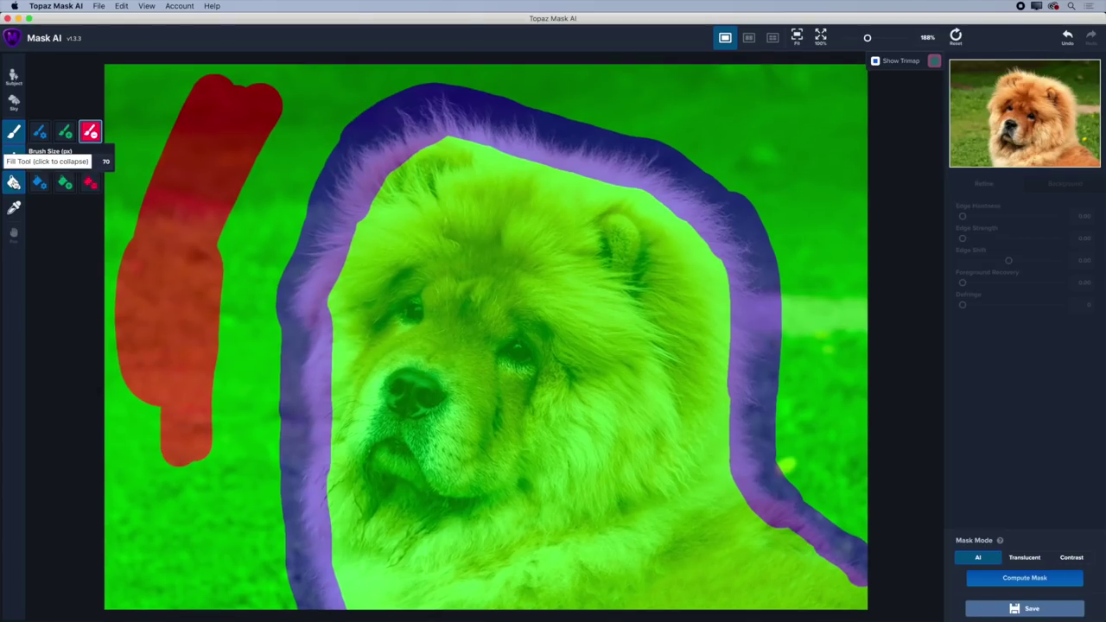
left_click(89, 183)
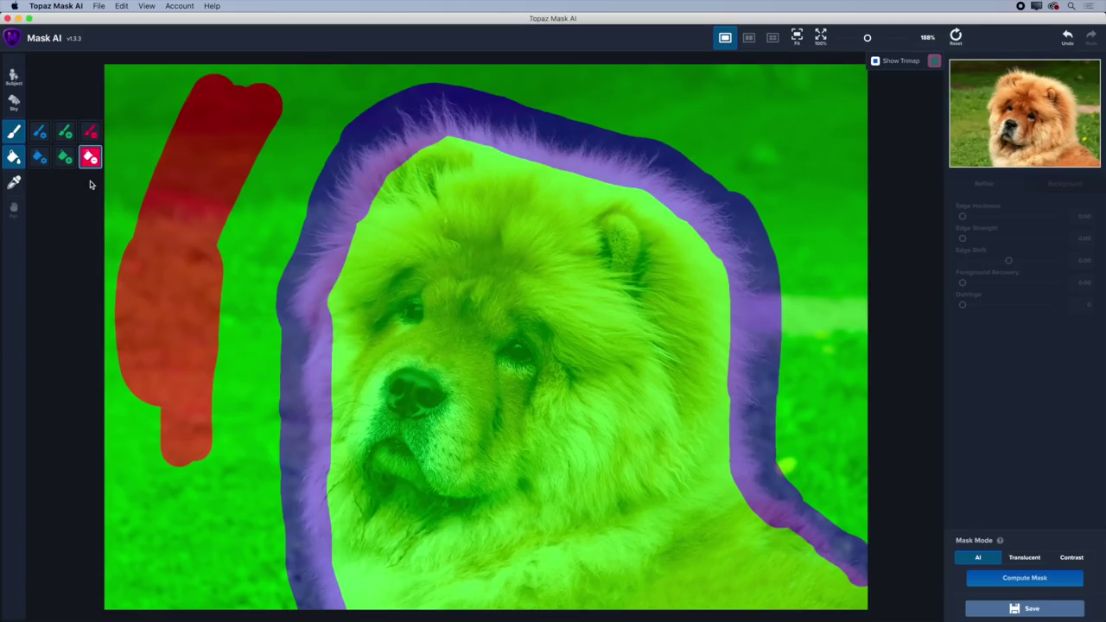
left_click(240, 262)
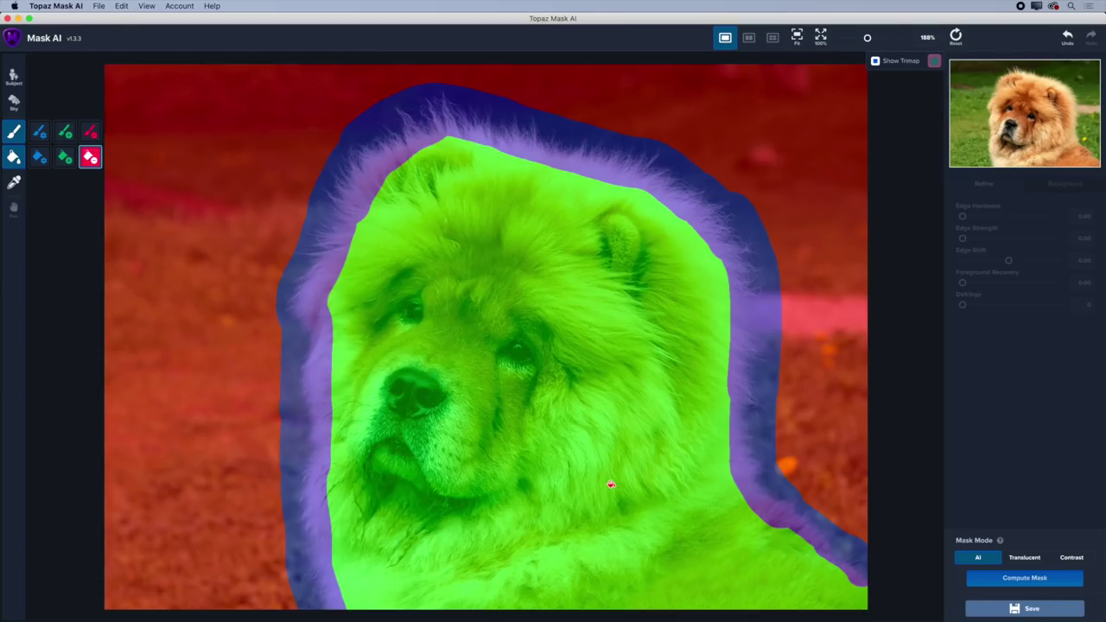
key("g")
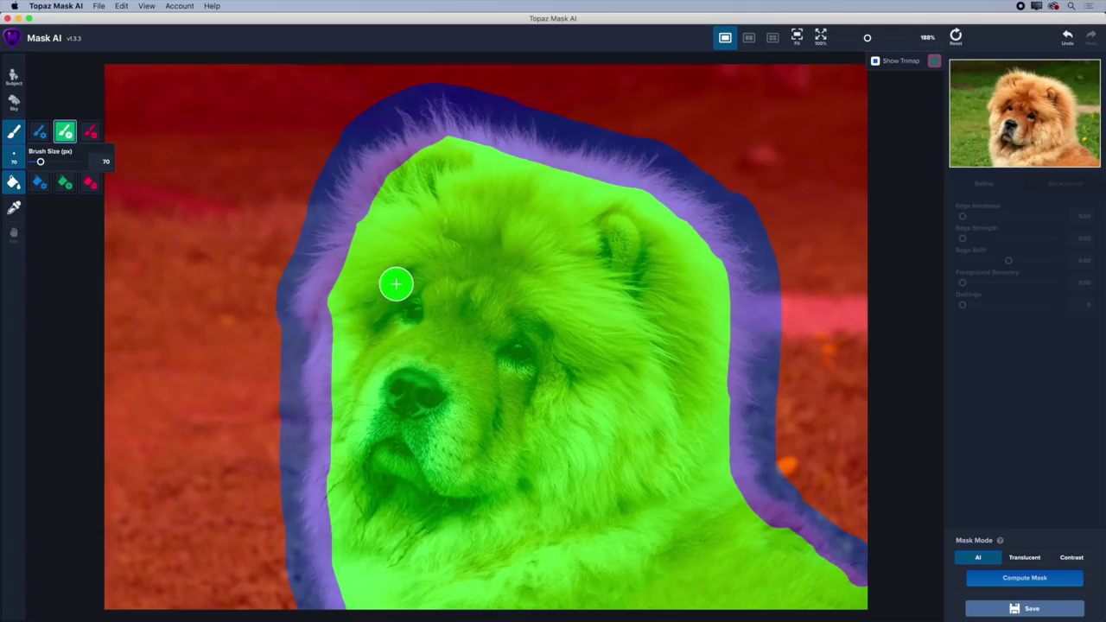
left_click(102, 7)
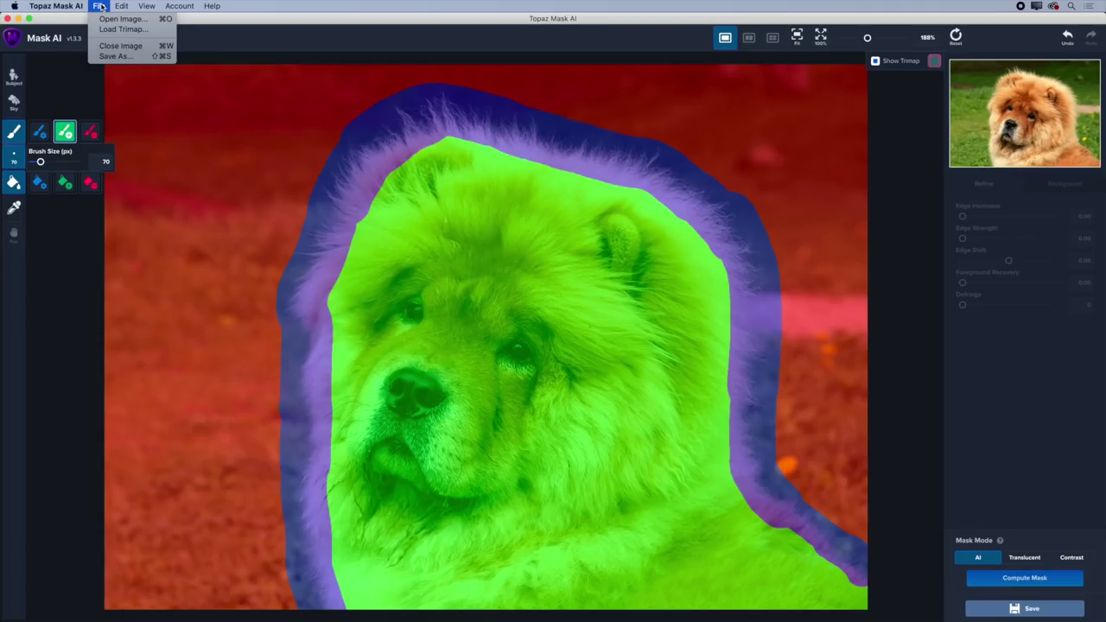
left_click(115, 57)
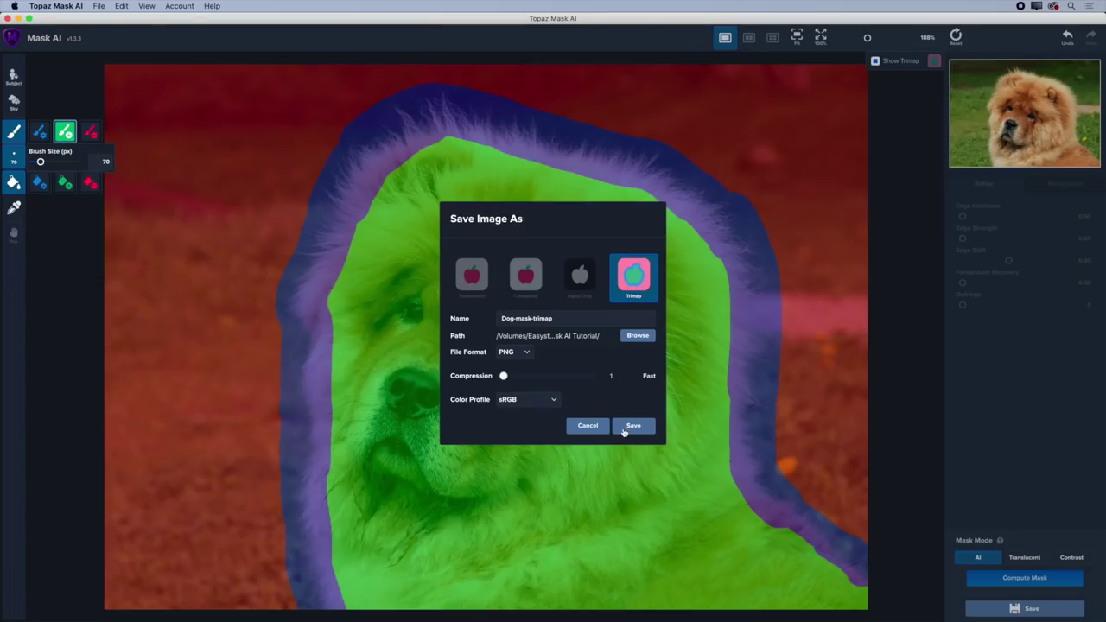
left_click(588, 425)
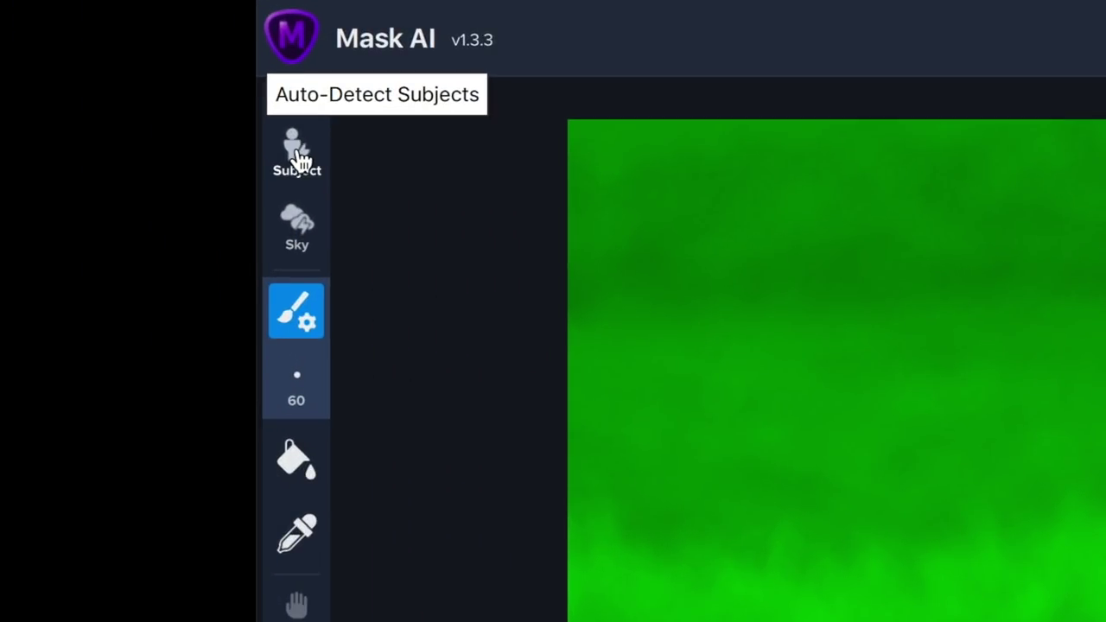
left_click(296, 154)
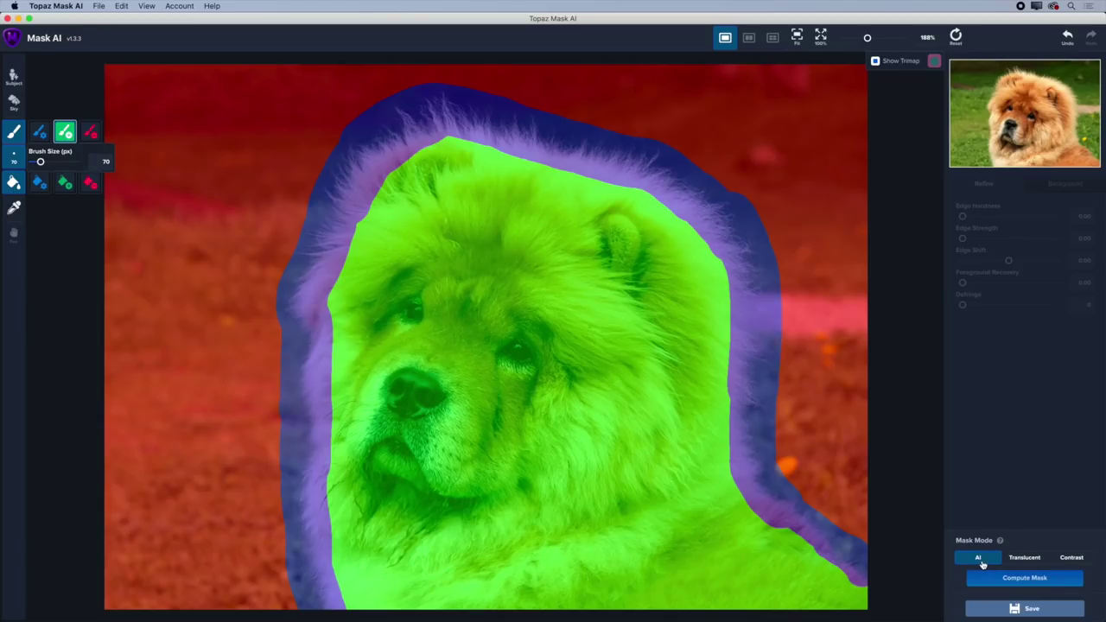
- Set the mask mode to Contrast and compute the dog's mask
left_click(1027, 561)
left_click(1066, 560)
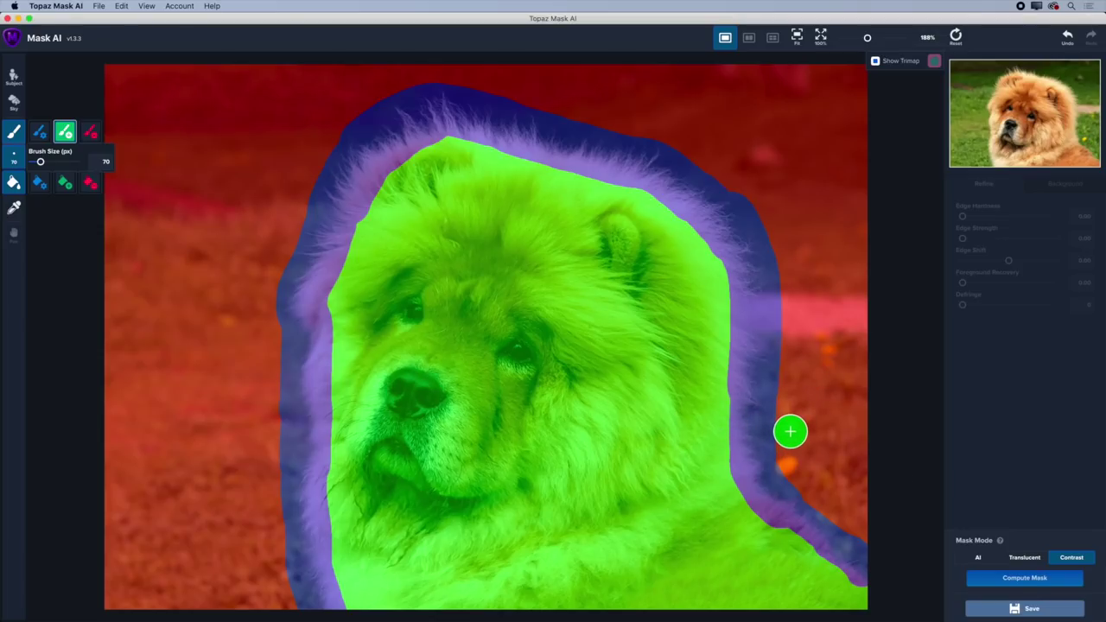
left_click(1016, 580)
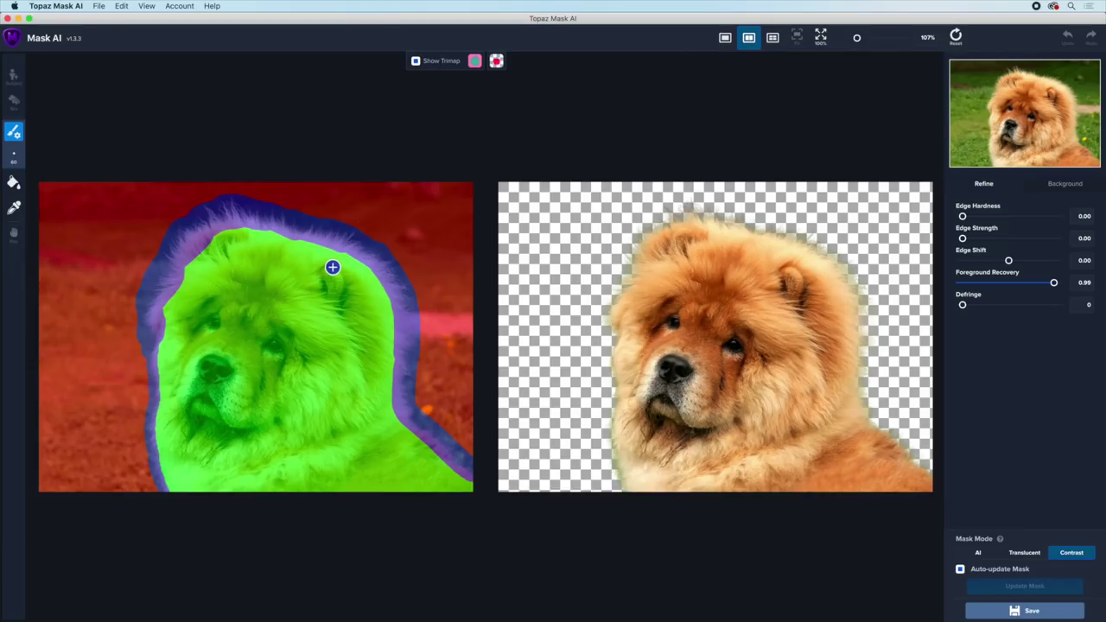
- Toggle the trimap overlay off and on to compare the original photo with the cut-out
left_click(416, 61)
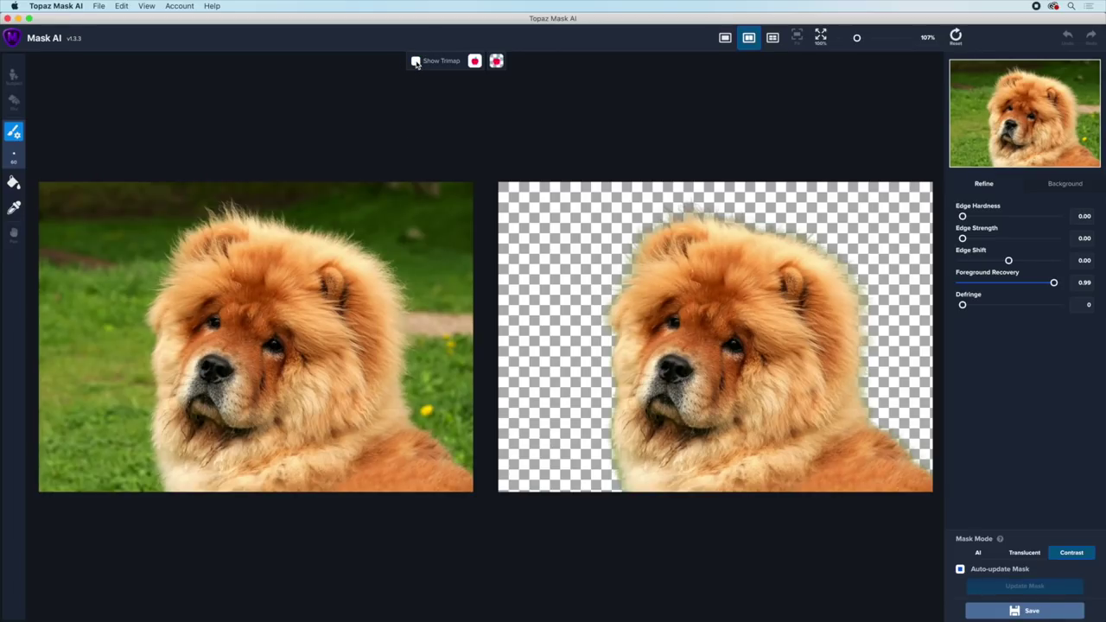
left_click(416, 61)
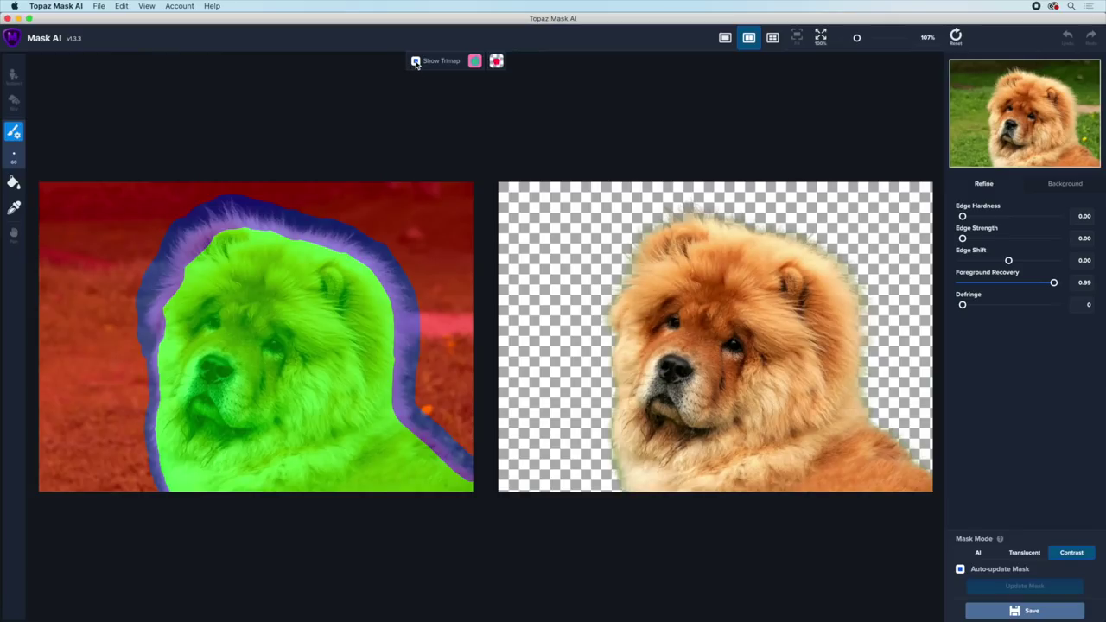
left_click(415, 61)
left_click(416, 62)
- Compare the Keep, Mask and Original views of the dog in the second pane, finishing on Mask
left_click(496, 60)
left_click(510, 89)
left_click(497, 60)
left_click(516, 80)
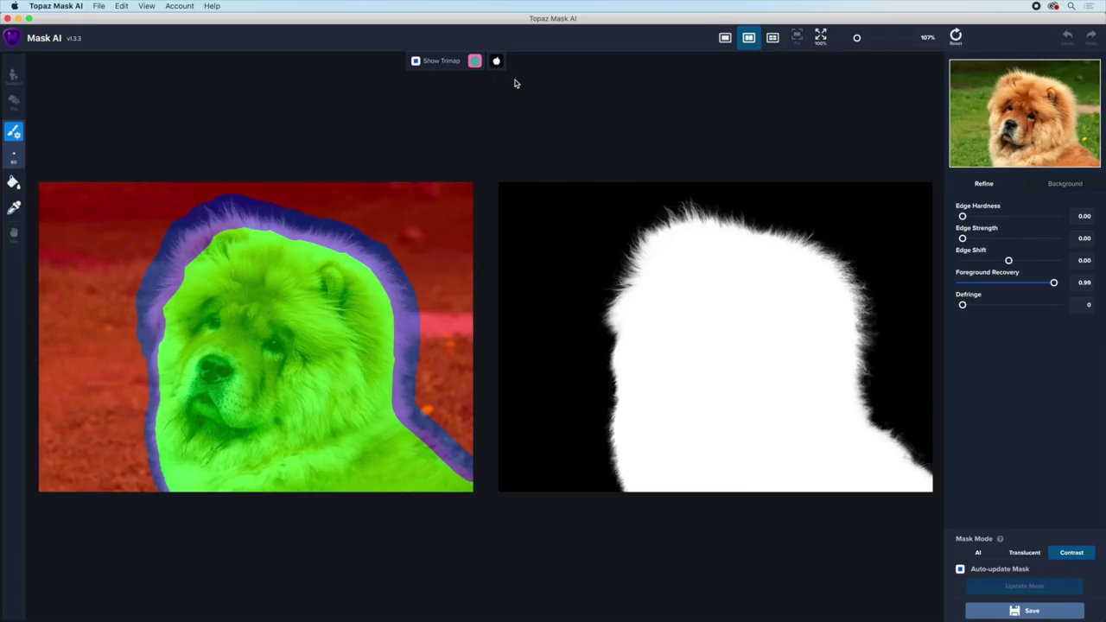
left_click(496, 60)
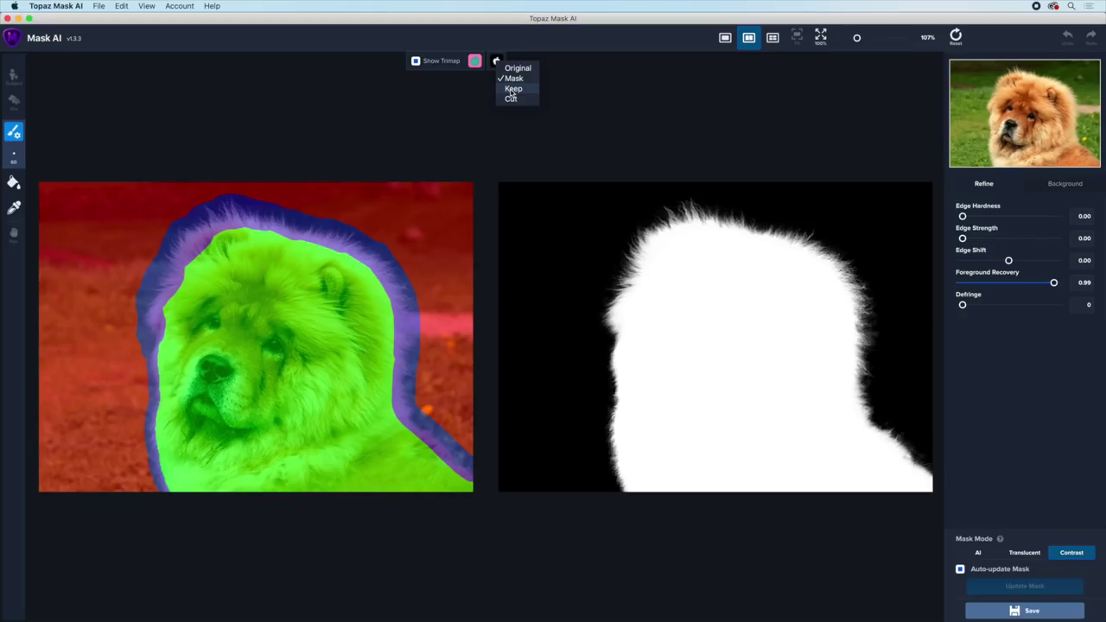
left_click(517, 69)
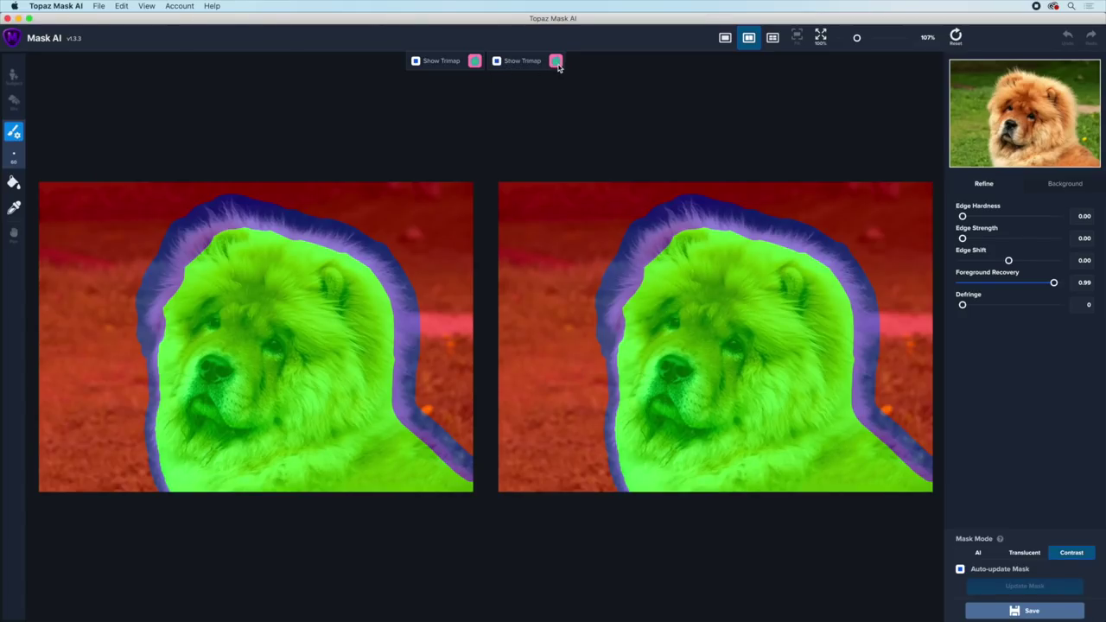
left_click(558, 65)
left_click(568, 79)
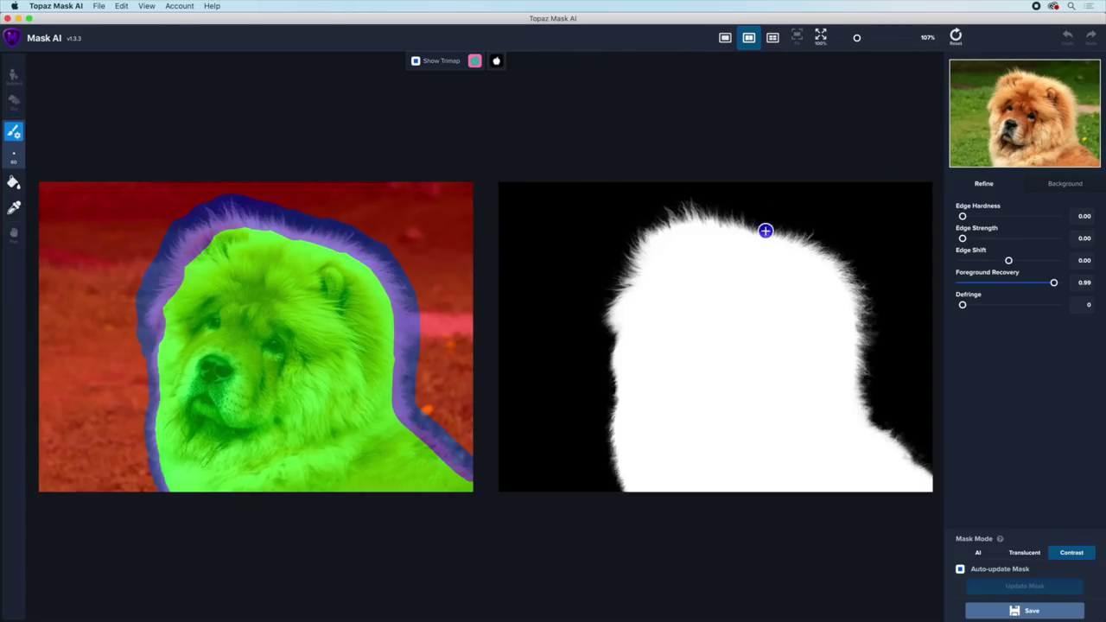
- Set the second pane to the Keep view and raise Foreground Recovery to 1.00
key("super+equal")
key("super+equal")
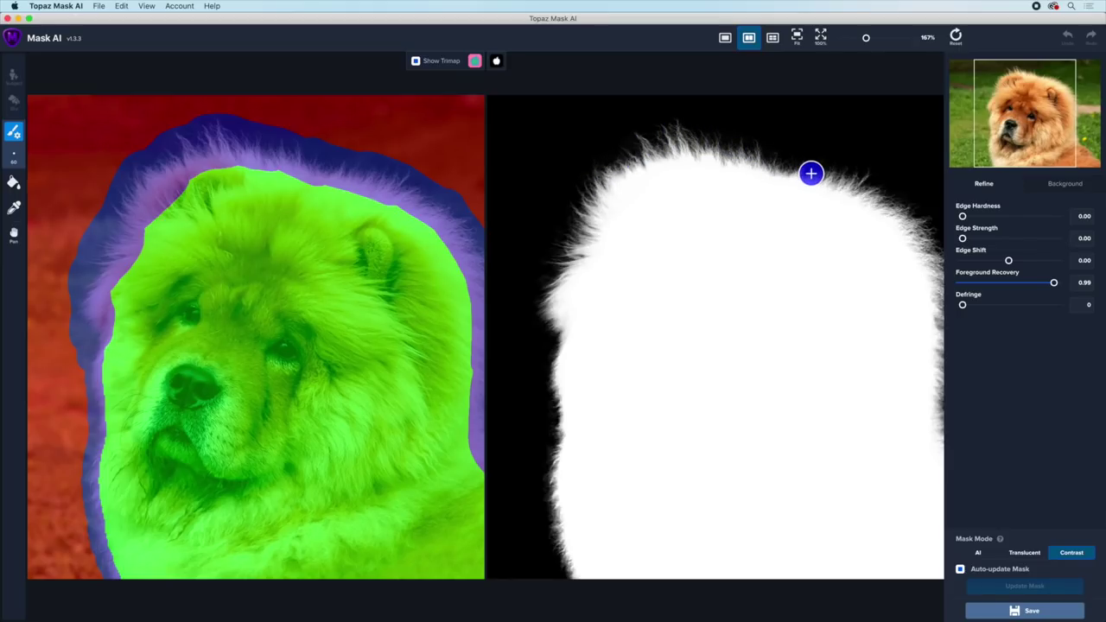
left_click(497, 61)
left_click(512, 88)
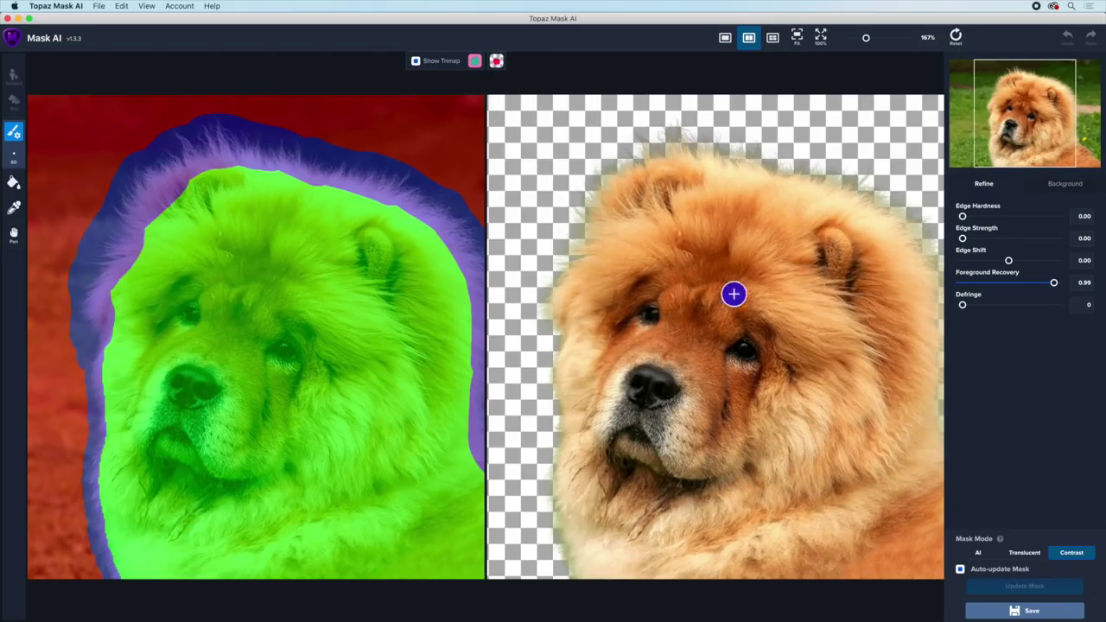
left_click_drag(1054, 282, 1089, 292)
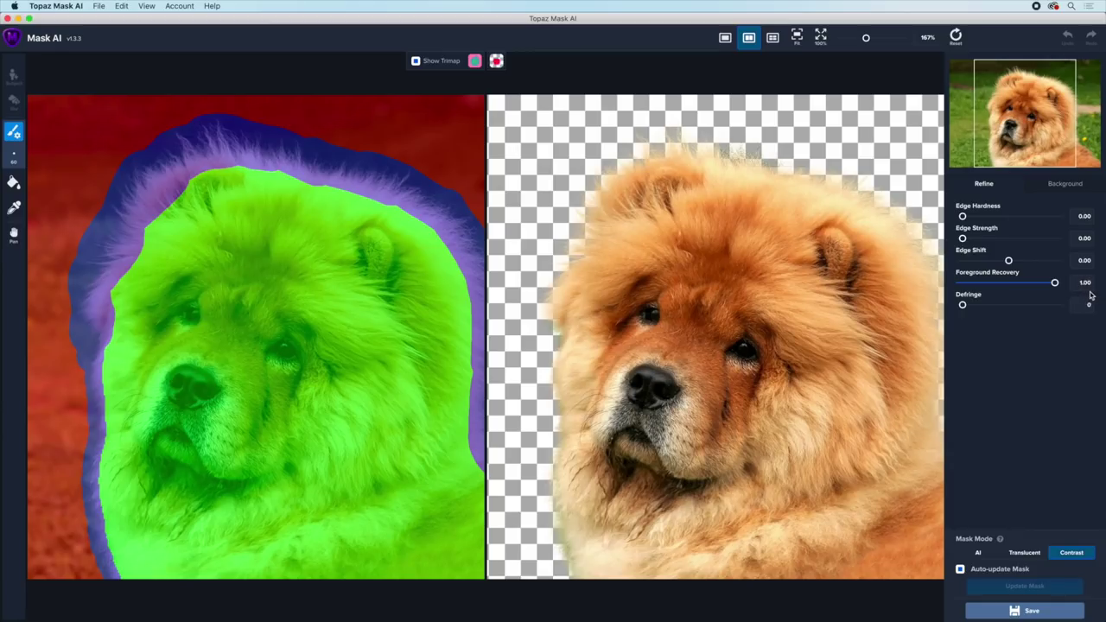
- Inspect the Cut view in the second pane and return that pane to Keep
left_click(496, 60)
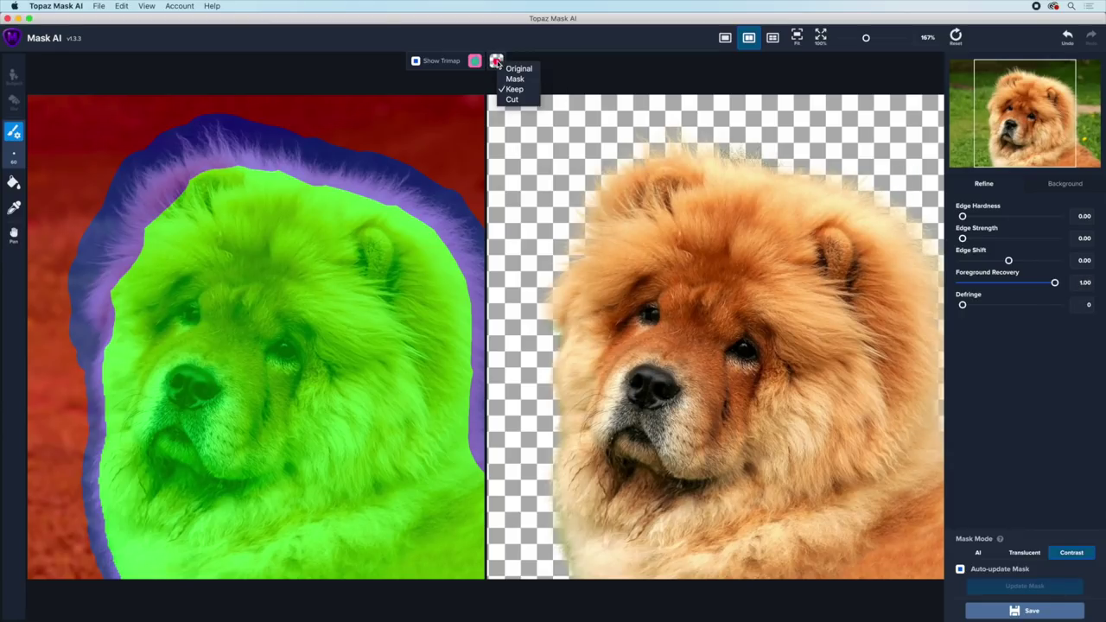
left_click(519, 98)
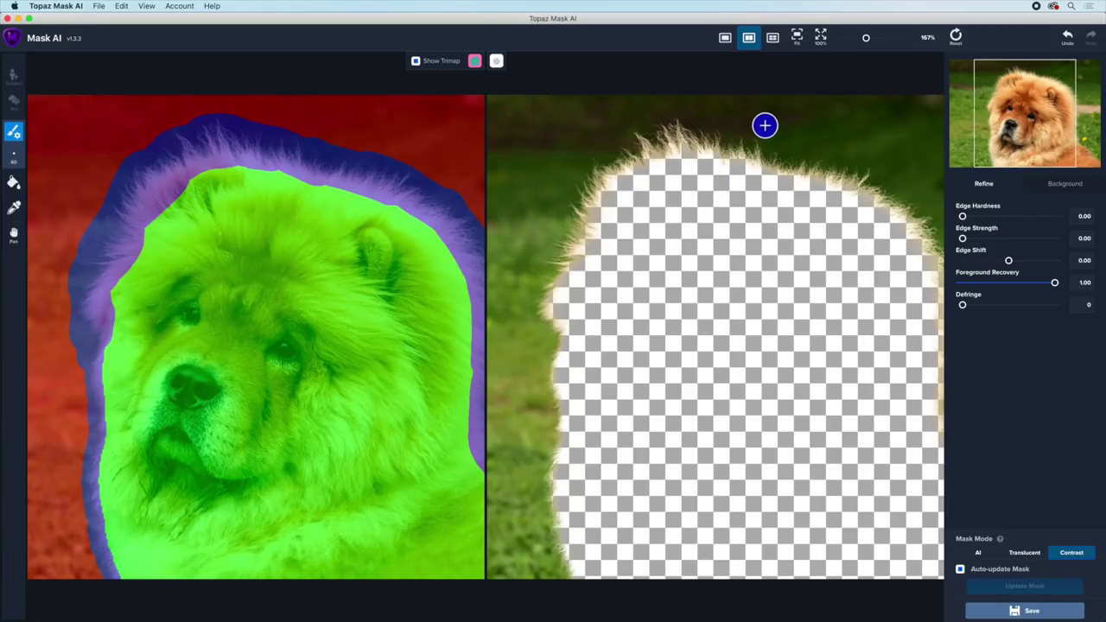
left_click(496, 61)
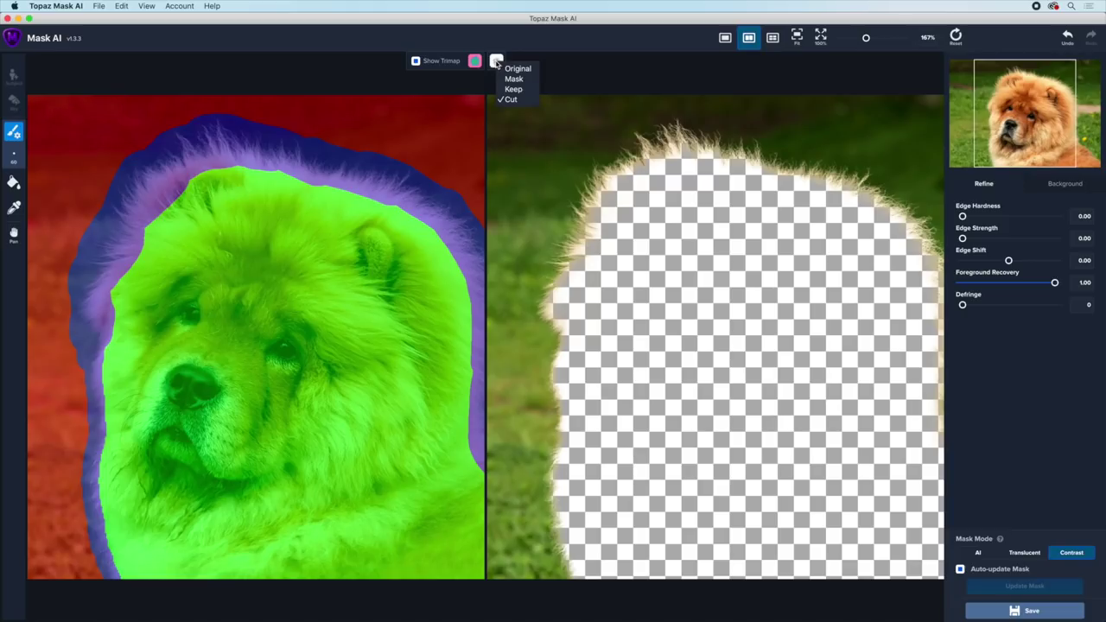
left_click(514, 89)
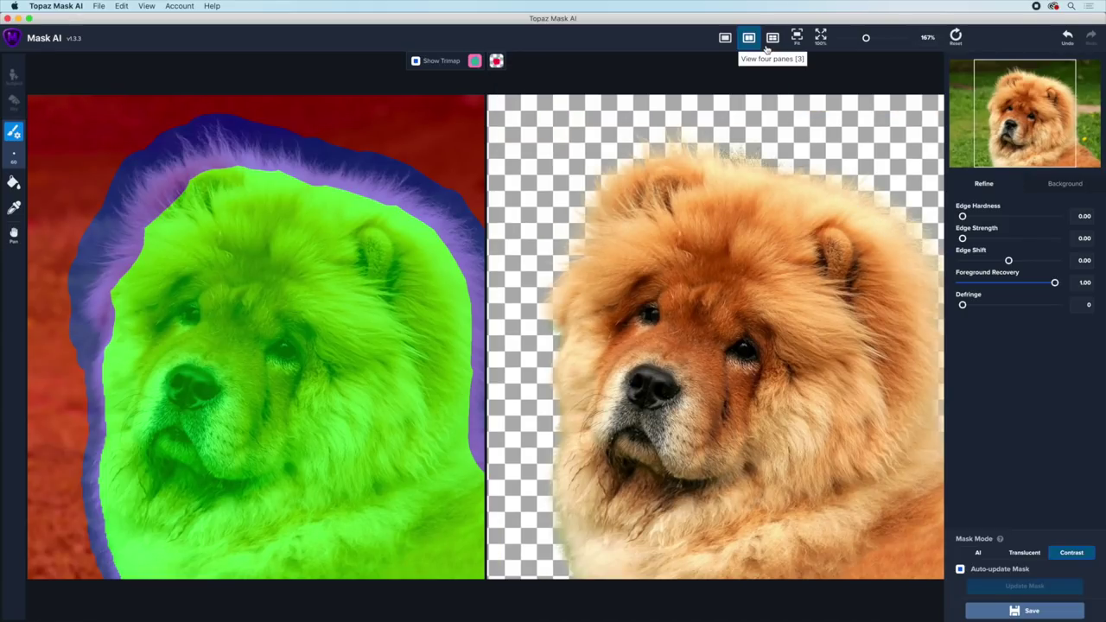
- Inspect the results in the four-pane layout at 100%, and switch to a single pane showing the Keep view
left_click(773, 38)
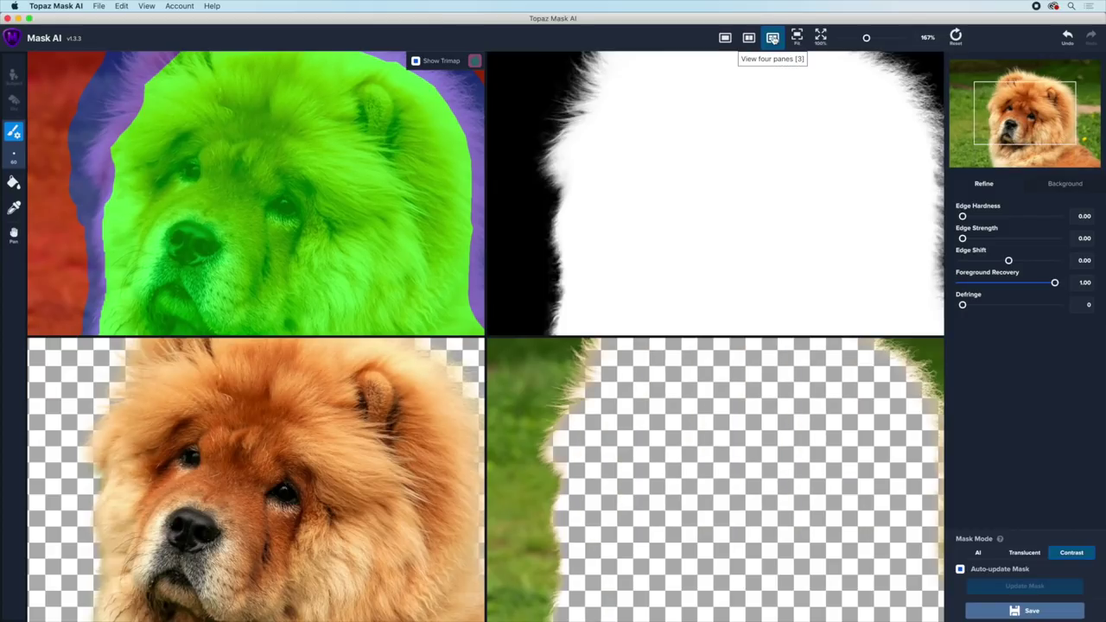
left_click(821, 35)
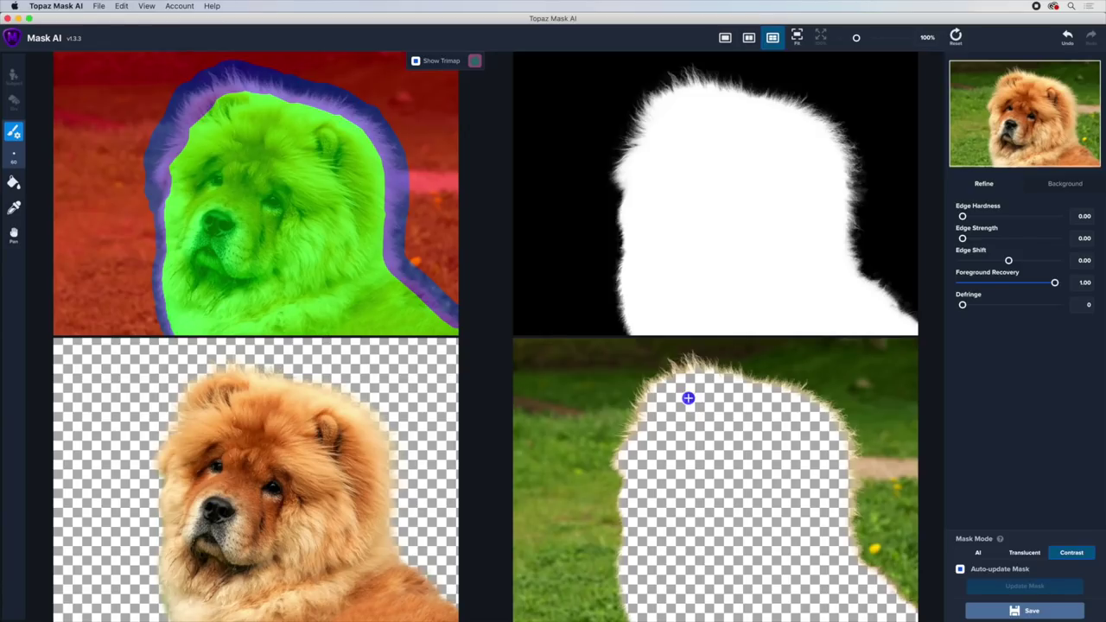
left_click(725, 38)
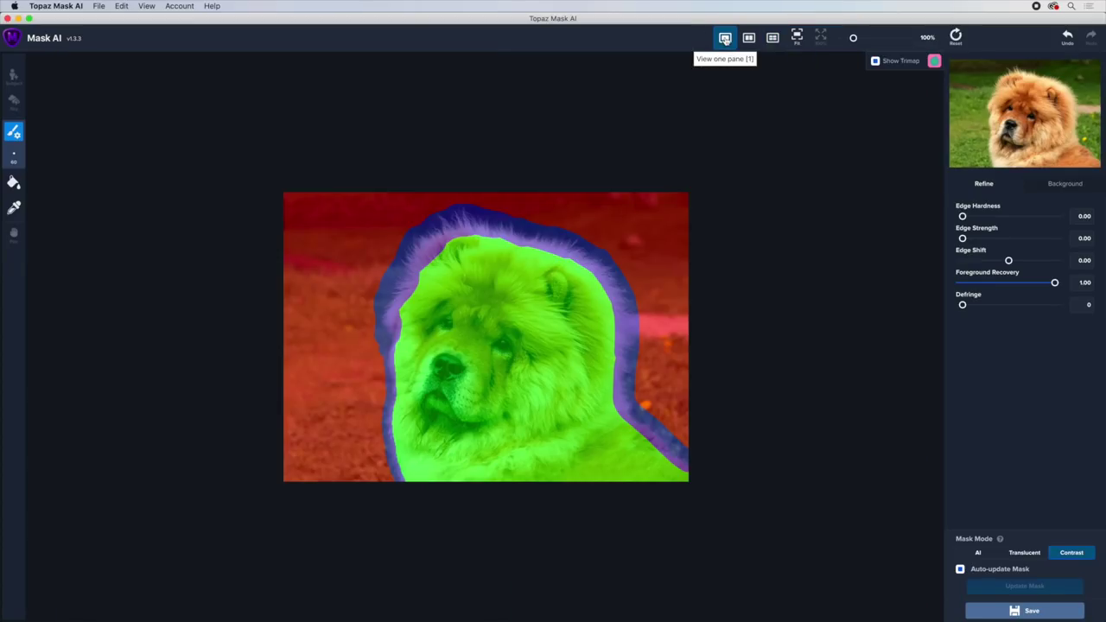
key("super+equal")
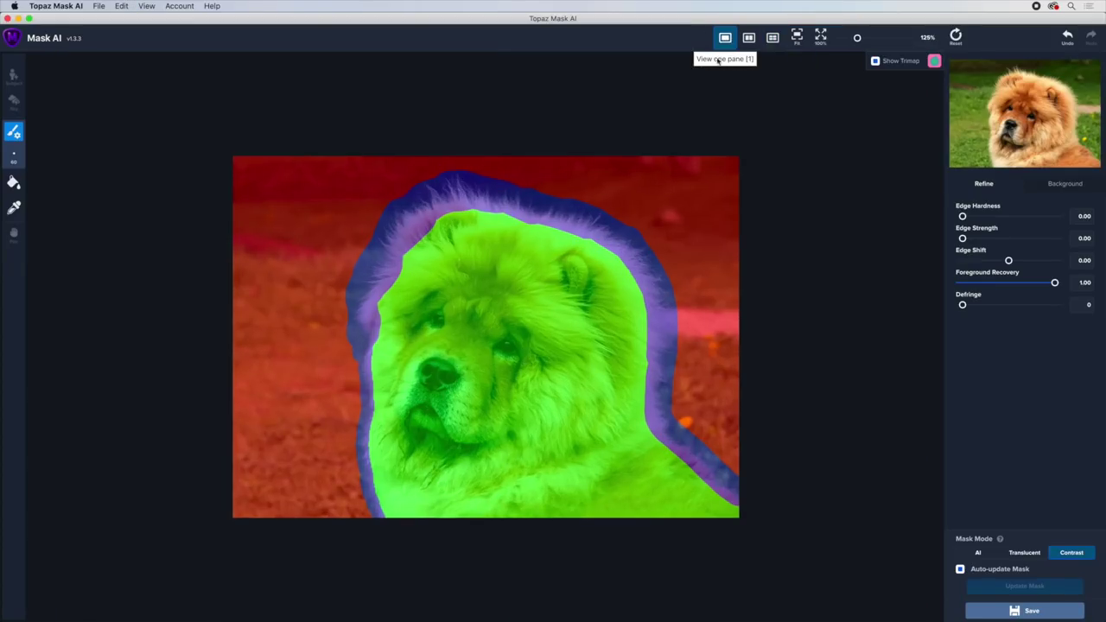
left_click(934, 61)
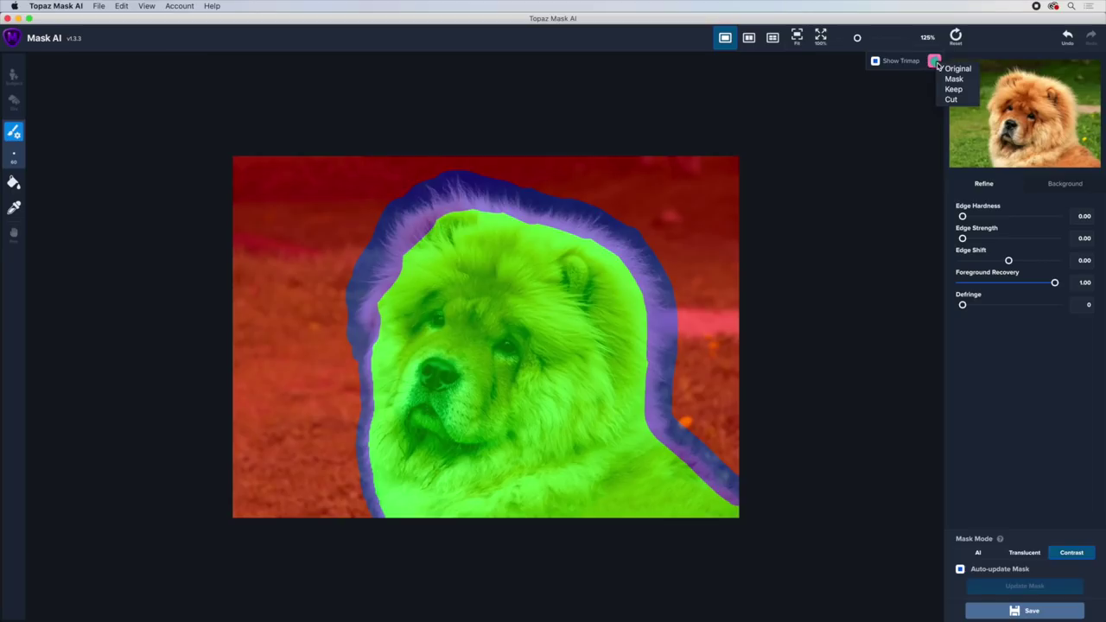
left_click(954, 90)
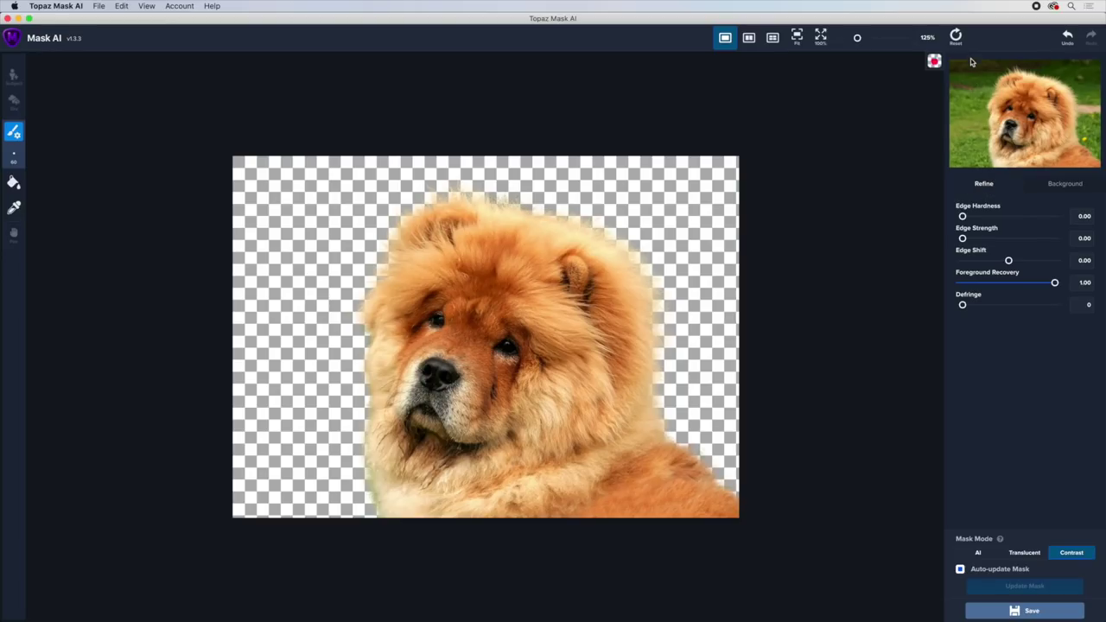
- In the Mask view, try Edge Hardness at 1.00 and a stronger Edge Strength, and return both to 0.00
left_click(956, 36)
mouse_move(956, 36)
key("super+equal")
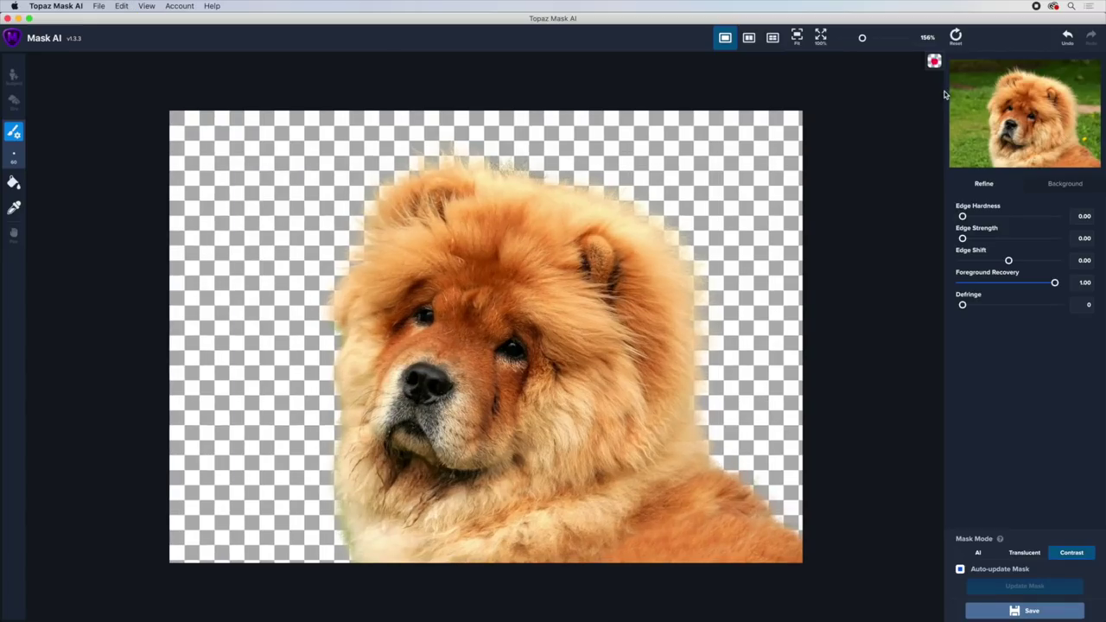
left_click(934, 62)
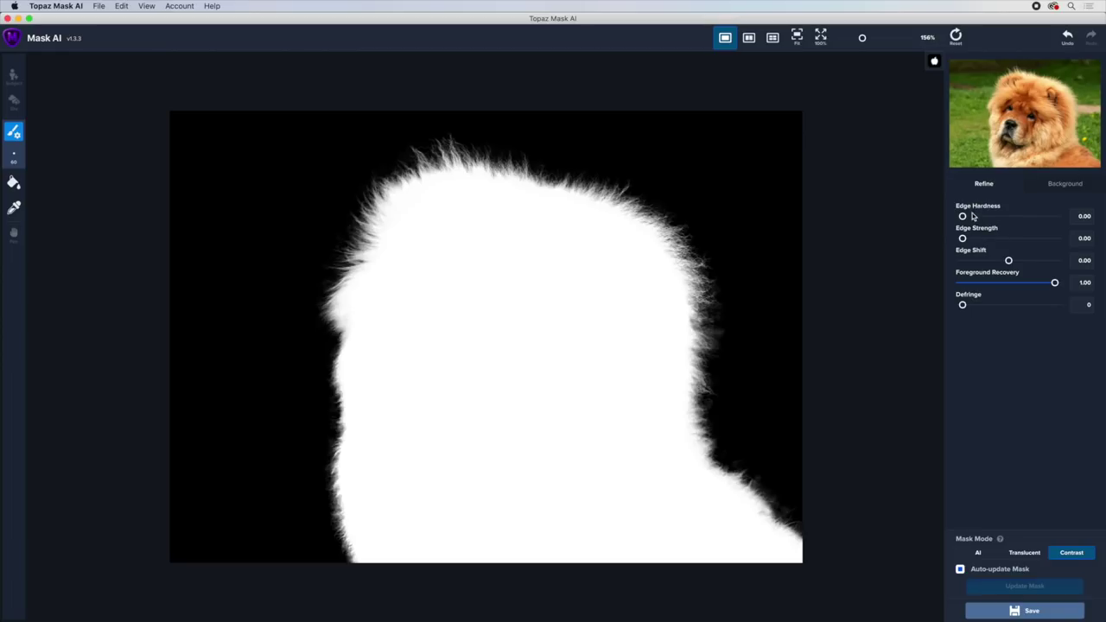
mouse_move(963, 217)
left_mouse_down()
mouse_move(1066, 224)
mouse_move(963, 217)
left_mouse_up()
left_click_drag(964, 219, 1083, 222)
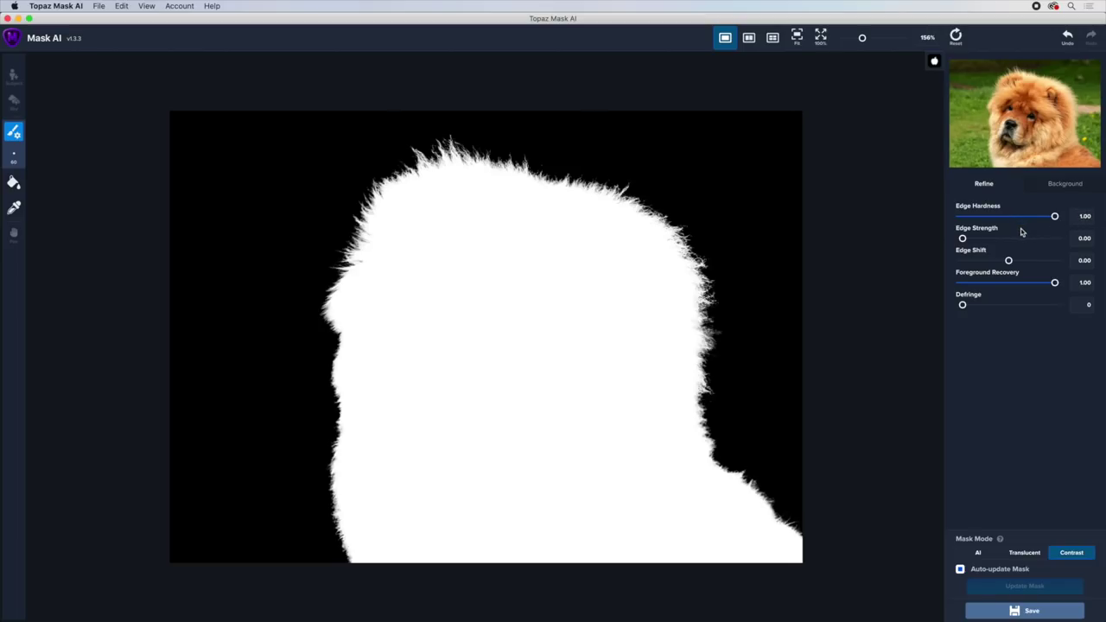
left_click_drag(1054, 217, 892, 225)
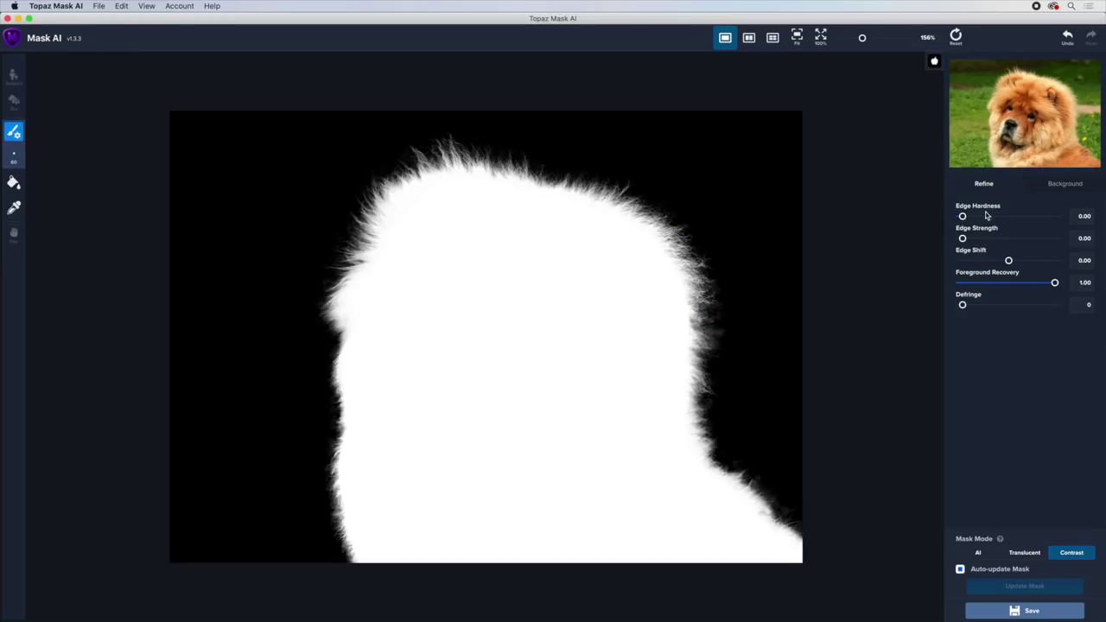
mouse_move(965, 238)
left_mouse_down()
mouse_move(1058, 240)
mouse_move(958, 244)
left_mouse_up()
- Try Edge Shift at -1.00 in the Keep view and 1.00 in the Mask view, and return it to 0.00
left_click(934, 61)
left_click(947, 90)
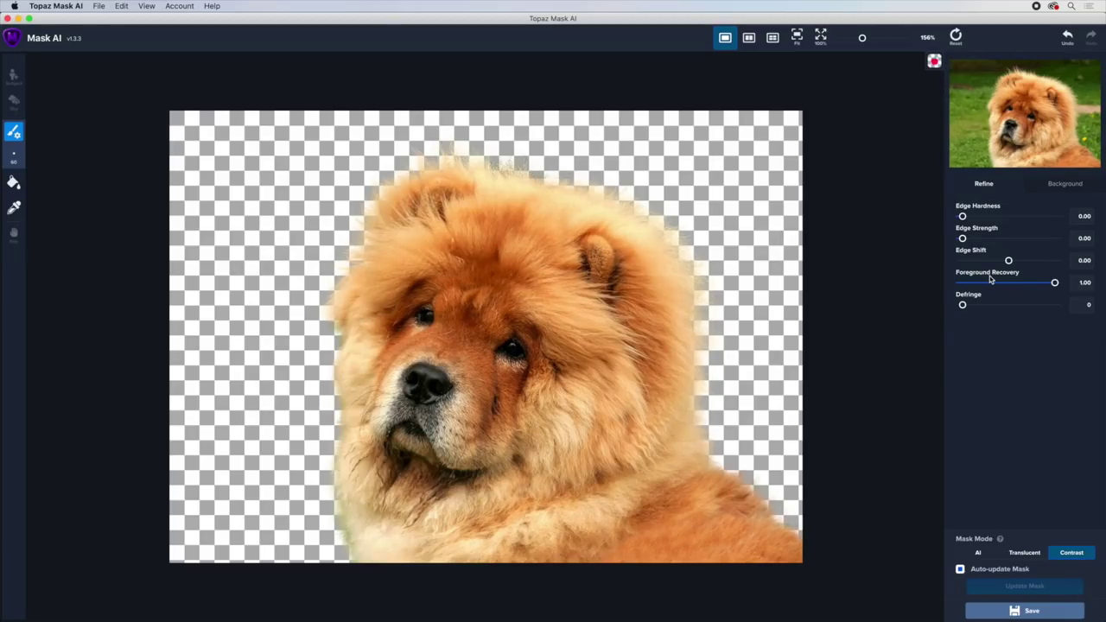
left_click_drag(1009, 261, 928, 262)
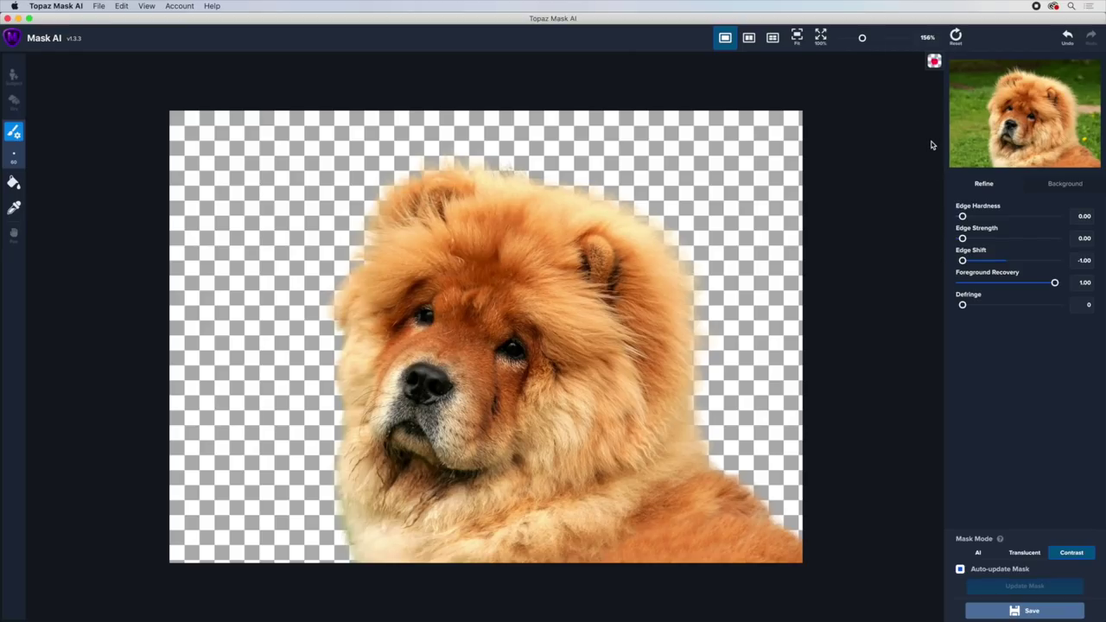
left_click(934, 61)
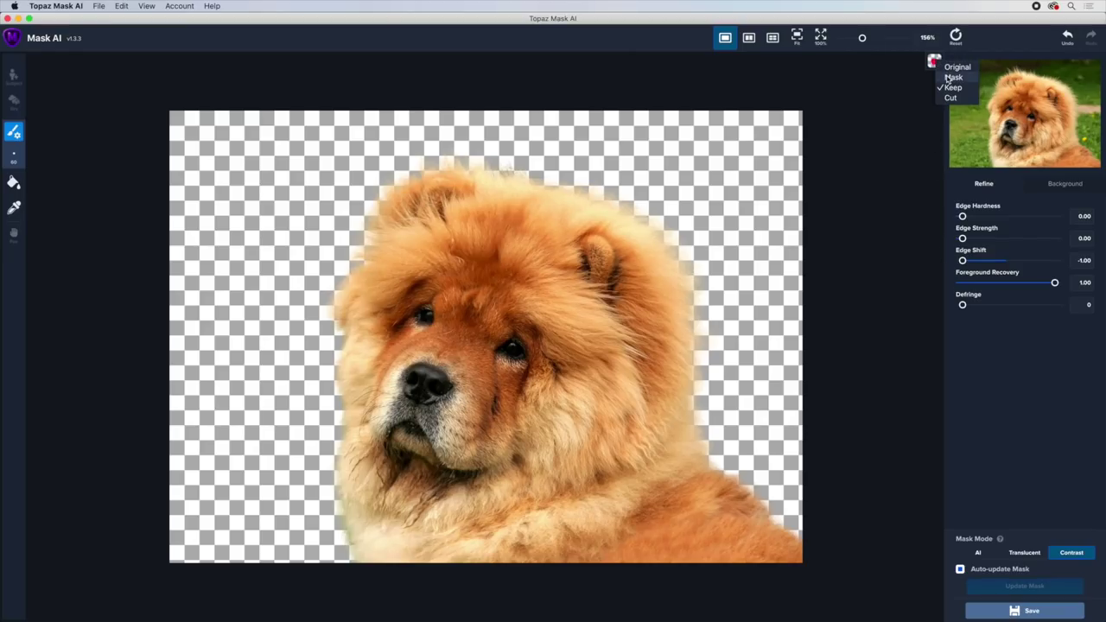
left_click(940, 76)
left_click_drag(963, 261, 1063, 268)
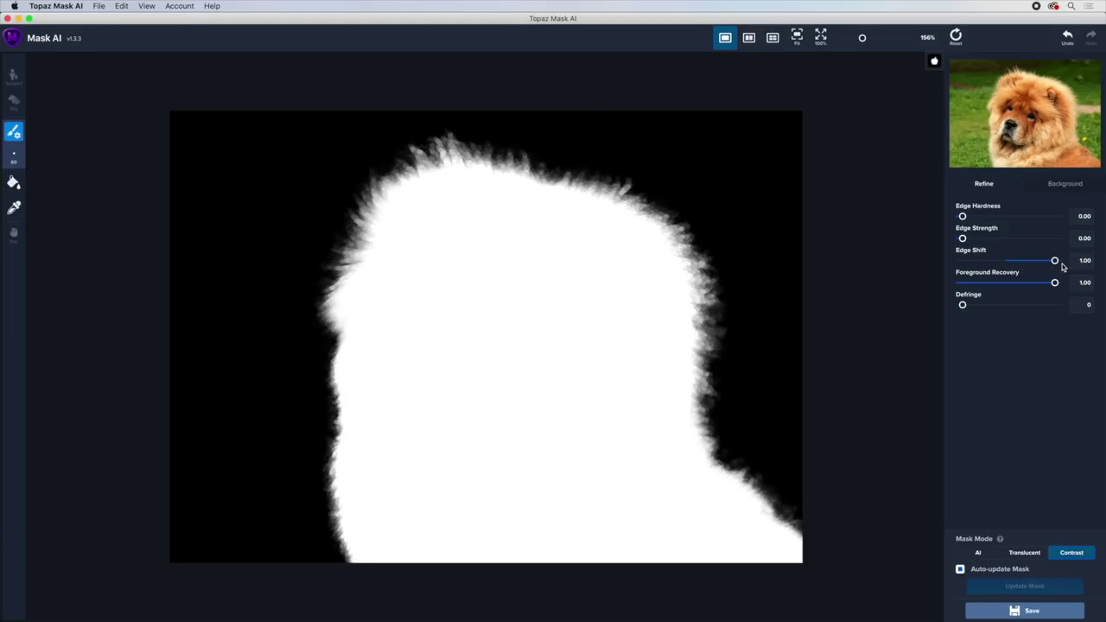
left_click_drag(1058, 263, 1005, 259)
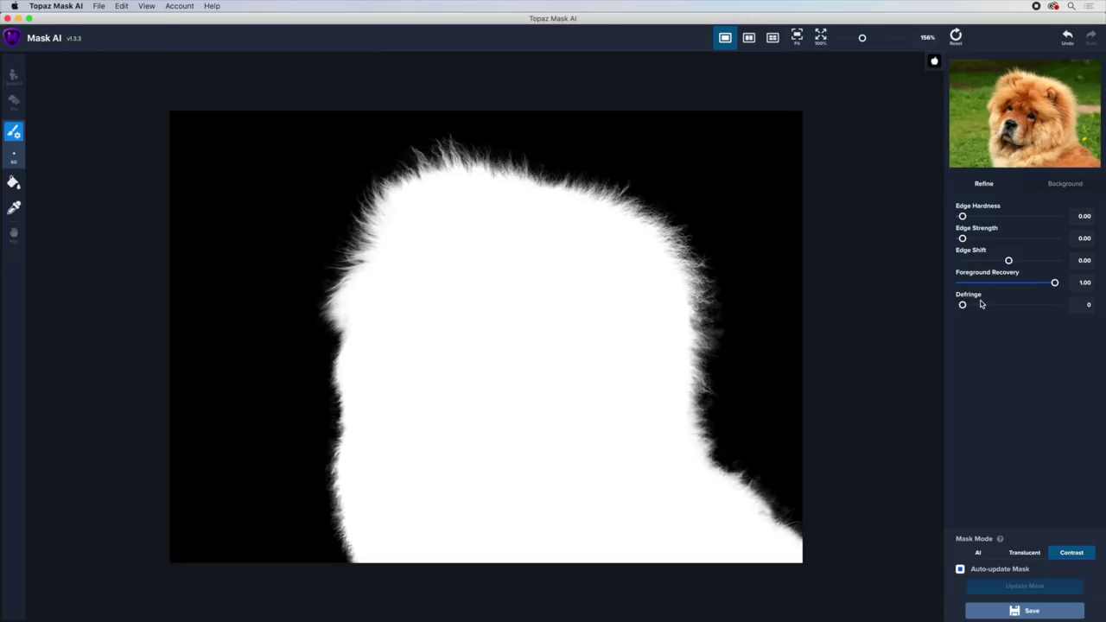
- In the Keep view, compare Foreground Recovery at 0.00 and 1.00 on the dog's fur edges, and try the Defringe adjustment
left_click(934, 62)
left_click(942, 90)
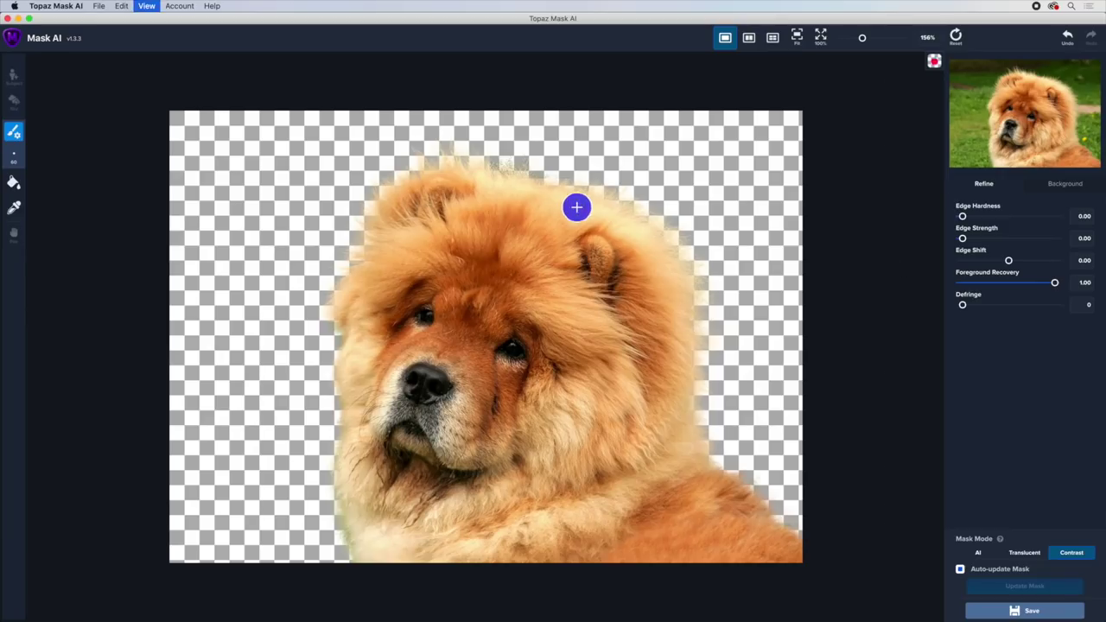
scroll(577, 208, "up", 5)
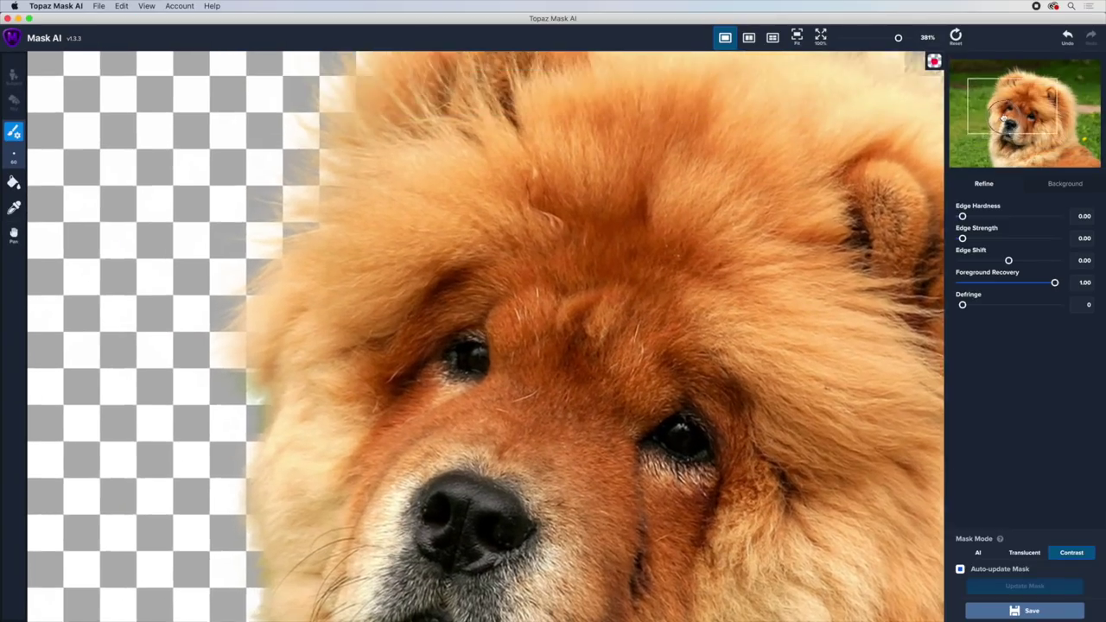
left_click_drag(1013, 106, 1005, 87)
left_click_drag(1055, 285, 955, 285)
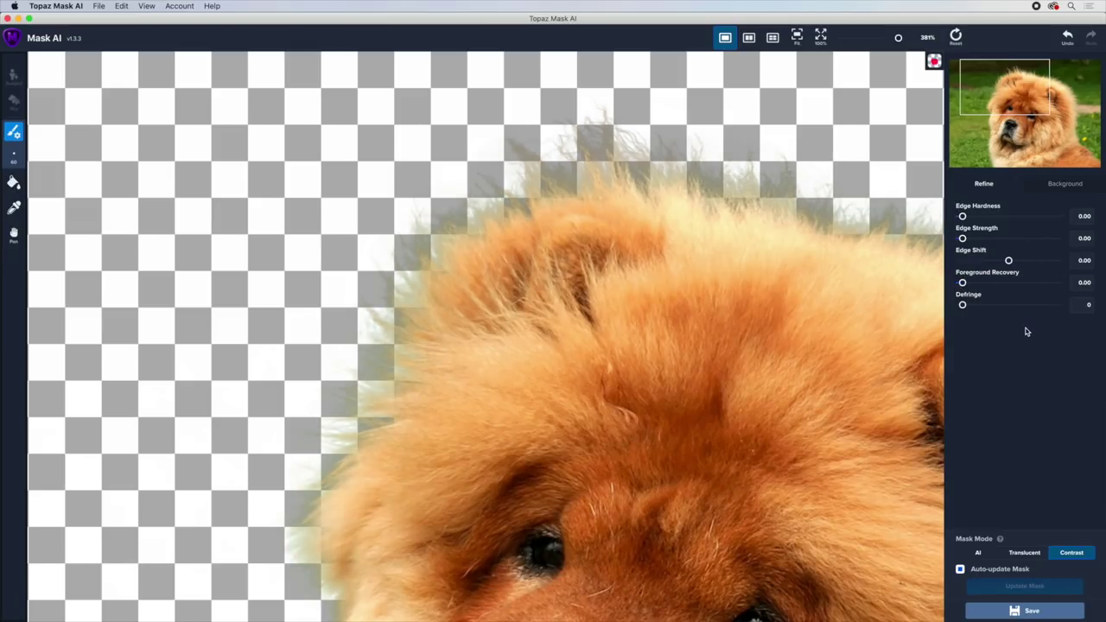
left_click_drag(1018, 87, 1029, 86)
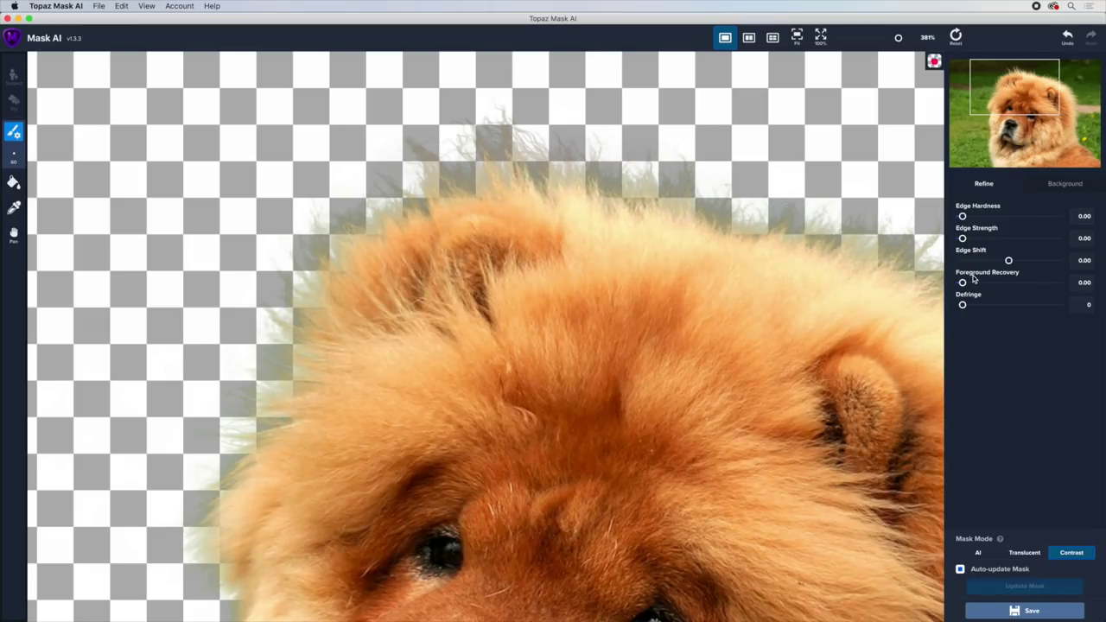
left_click_drag(963, 284, 1062, 288)
left_click_drag(1025, 106, 1006, 115)
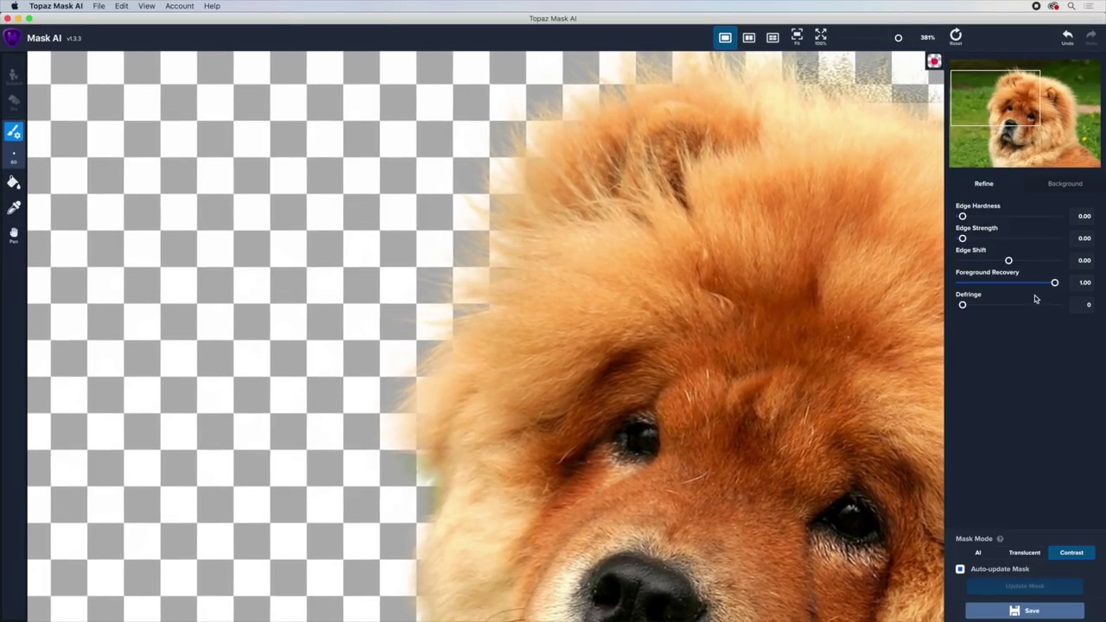
left_click_drag(1055, 284, 962, 283)
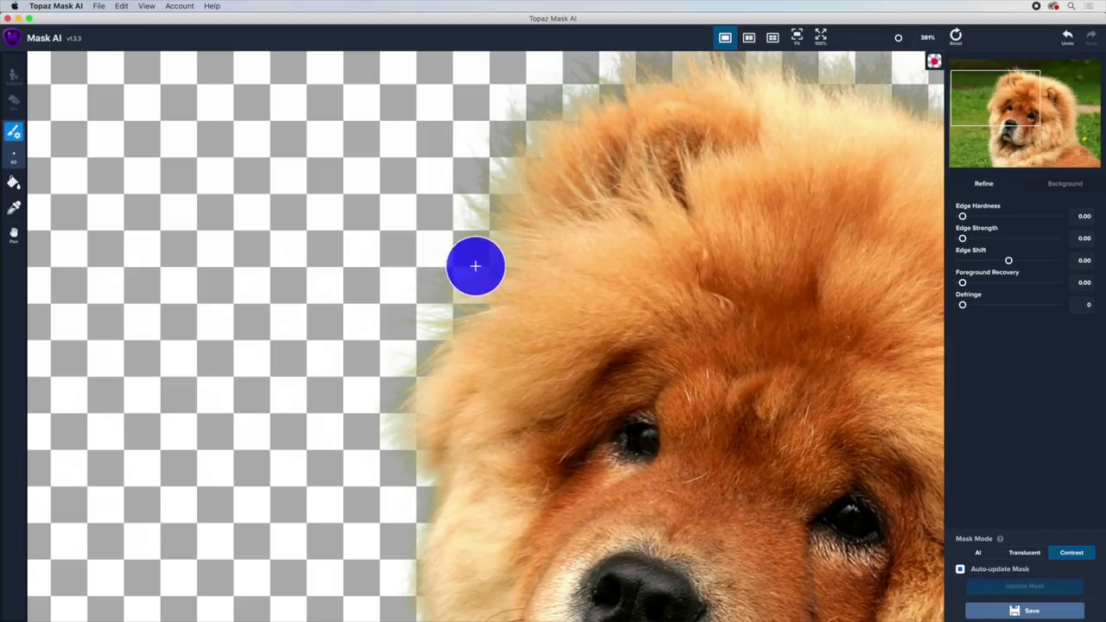
left_click_drag(963, 284, 1064, 290)
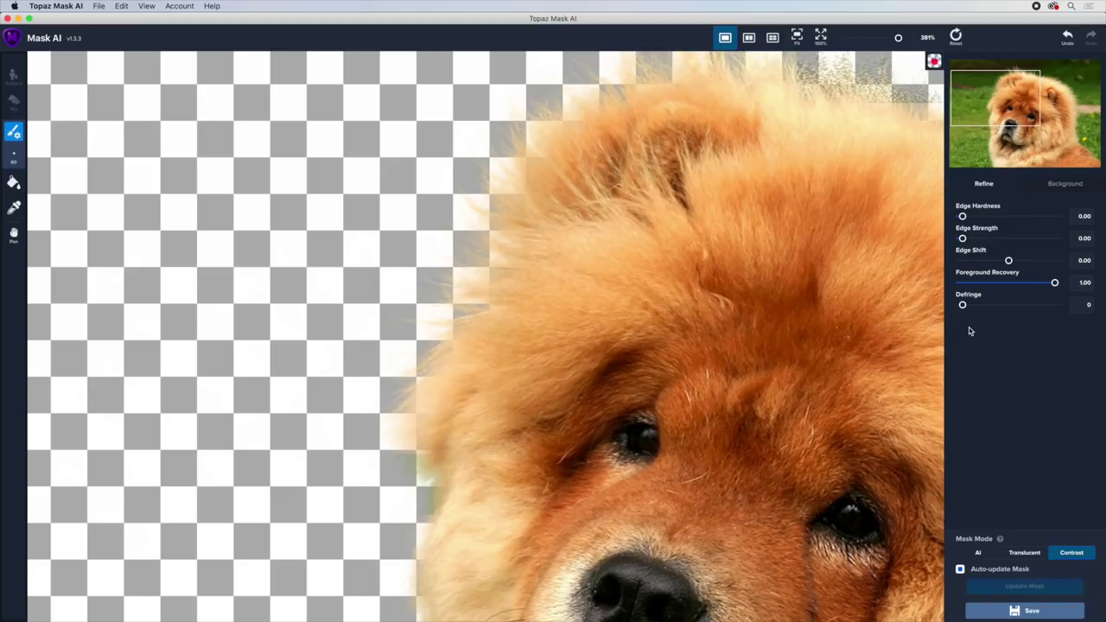
mouse_move(963, 305)
left_mouse_down()
mouse_move(1015, 305)
mouse_move(958, 309)
left_mouse_up()
left_click_drag(1055, 285, 1052, 286)
- Open the background replacement options with the whole cut-out dog in view
left_click(1064, 185)
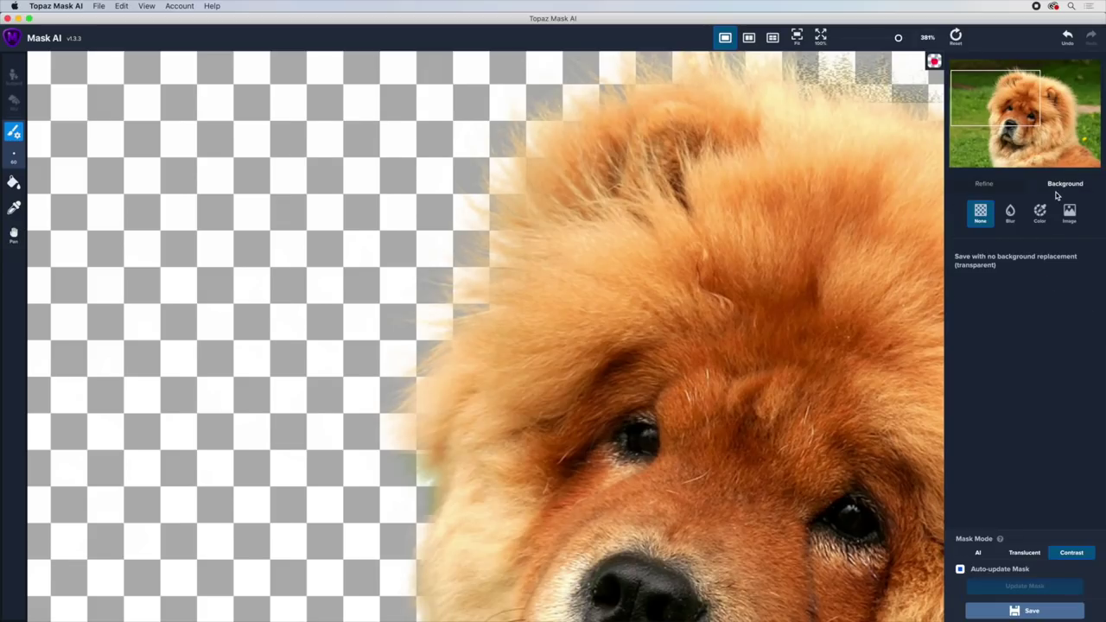
left_click(797, 38)
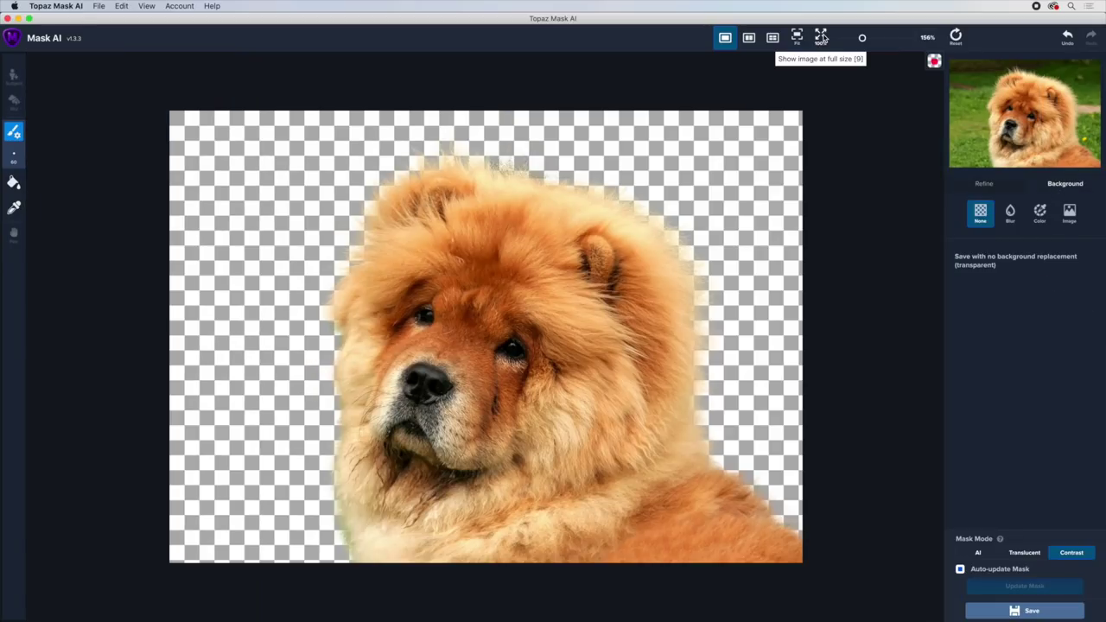
- Try blurring the original background behind the dog at a strength of 15
left_click(980, 215)
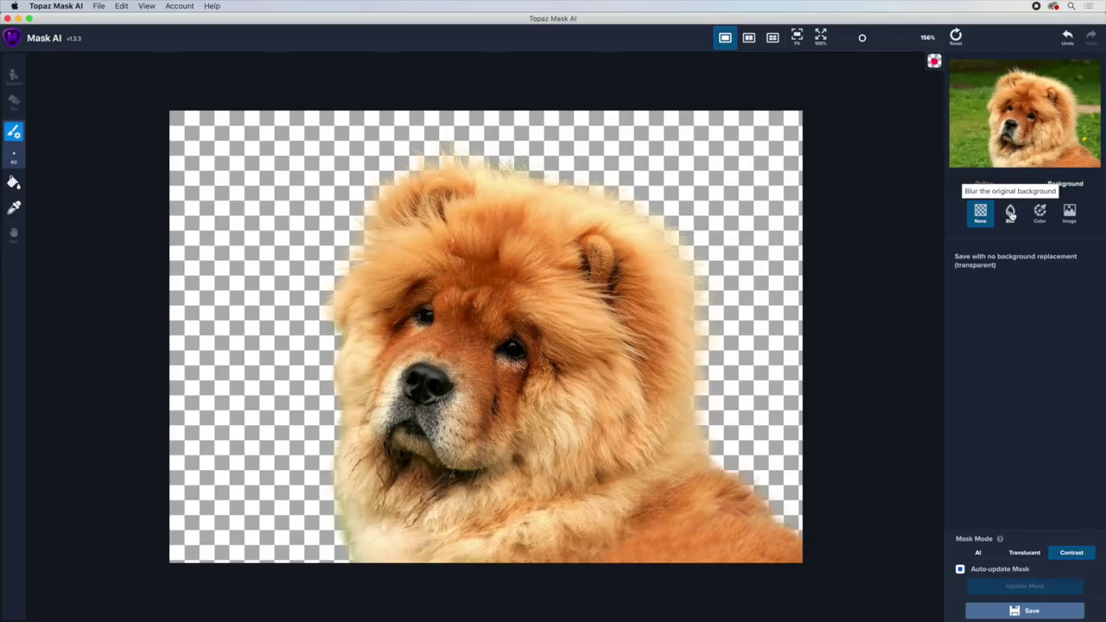
left_click(1011, 216)
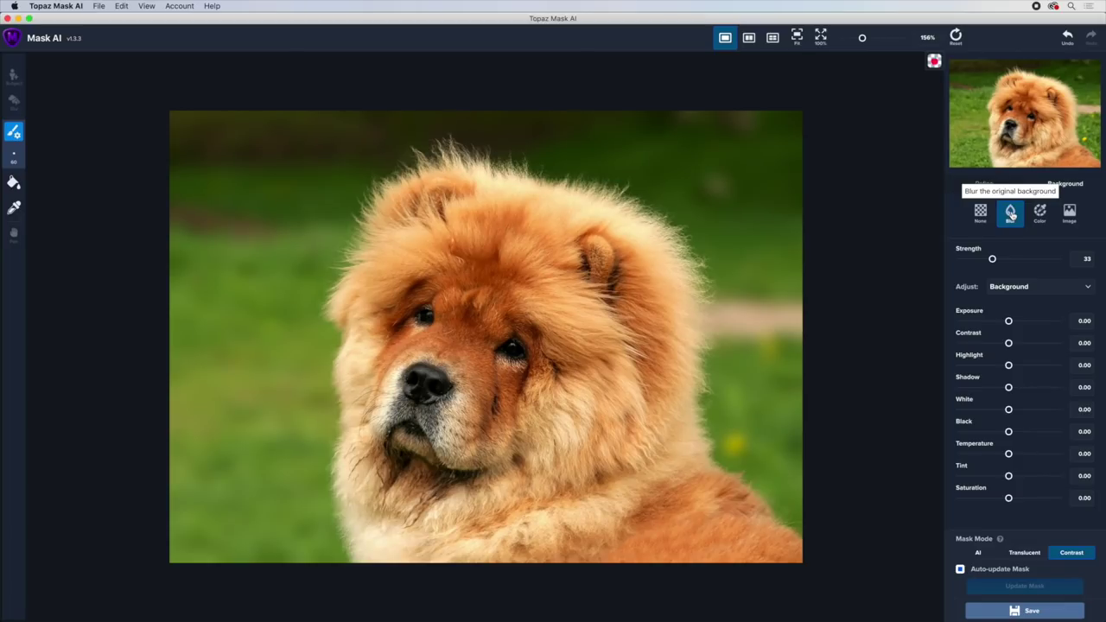
mouse_move(993, 260)
left_mouse_down()
mouse_move(949, 269)
mouse_move(976, 262)
left_mouse_up()
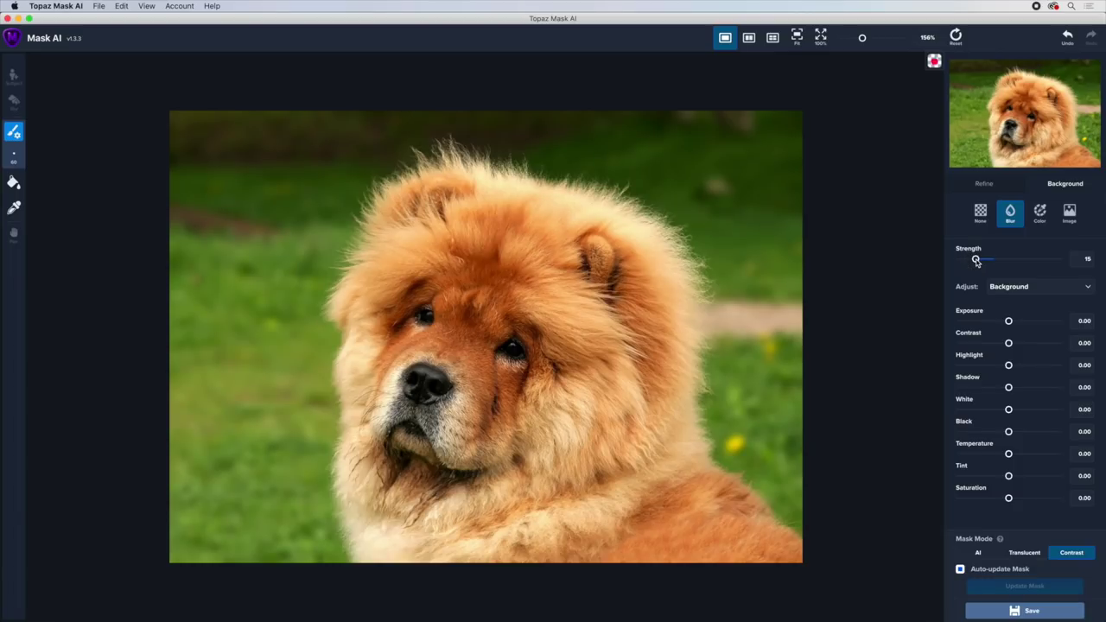
- Try a solid background colour behind the dog, testing yellow and settling on a light cyan
left_click(1040, 212)
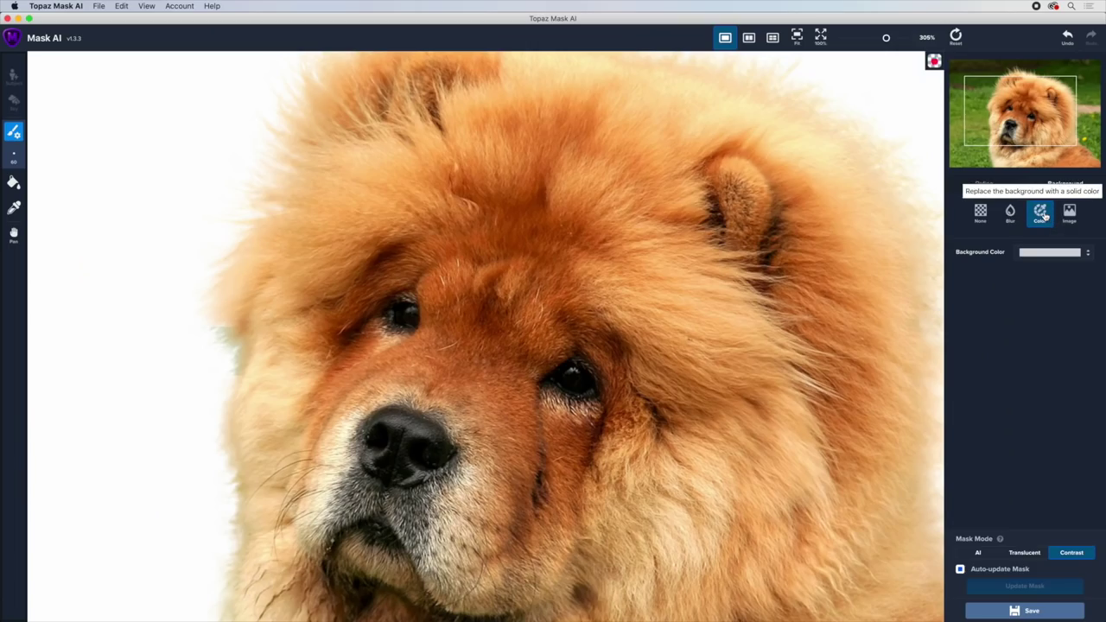
left_click(1050, 253)
left_click(992, 352)
left_click_drag(992, 353, 994, 354)
left_click(1019, 339)
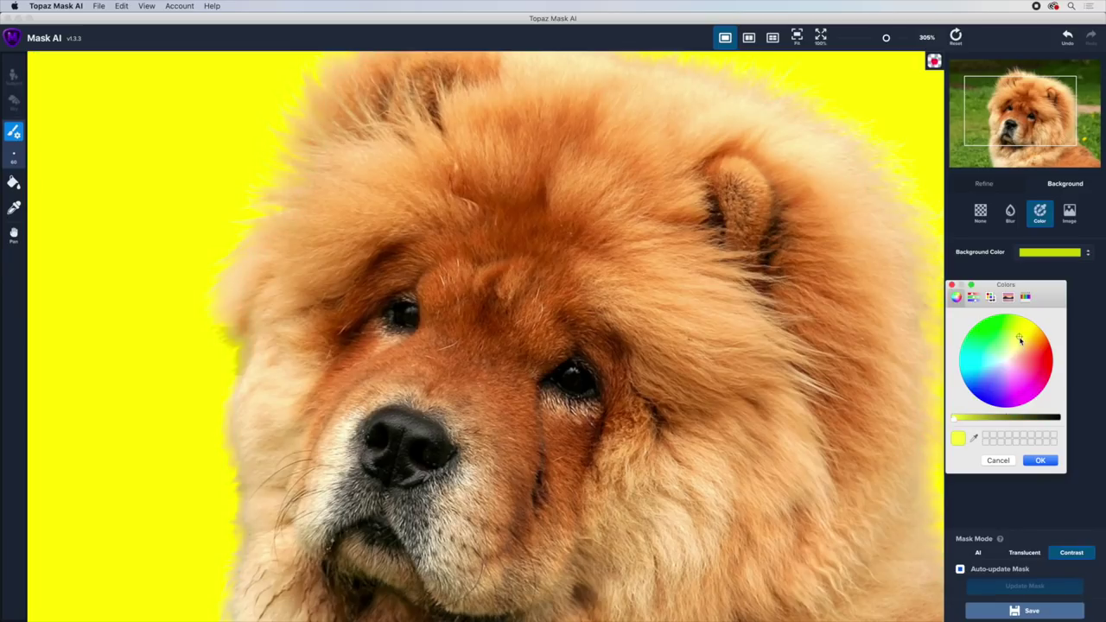
left_click(986, 366)
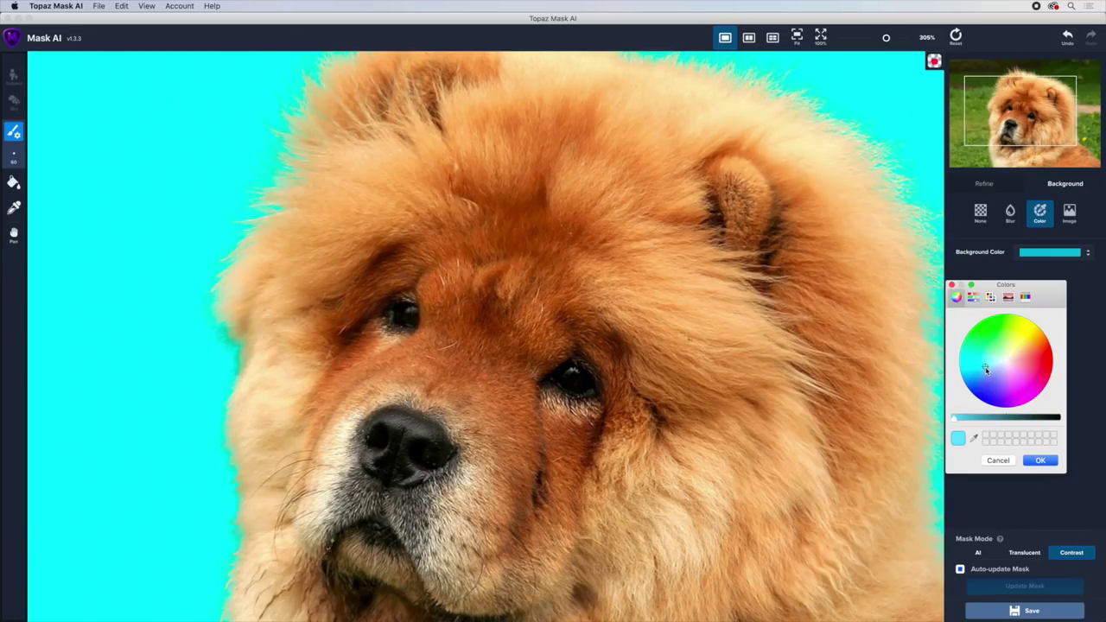
left_click(1040, 461)
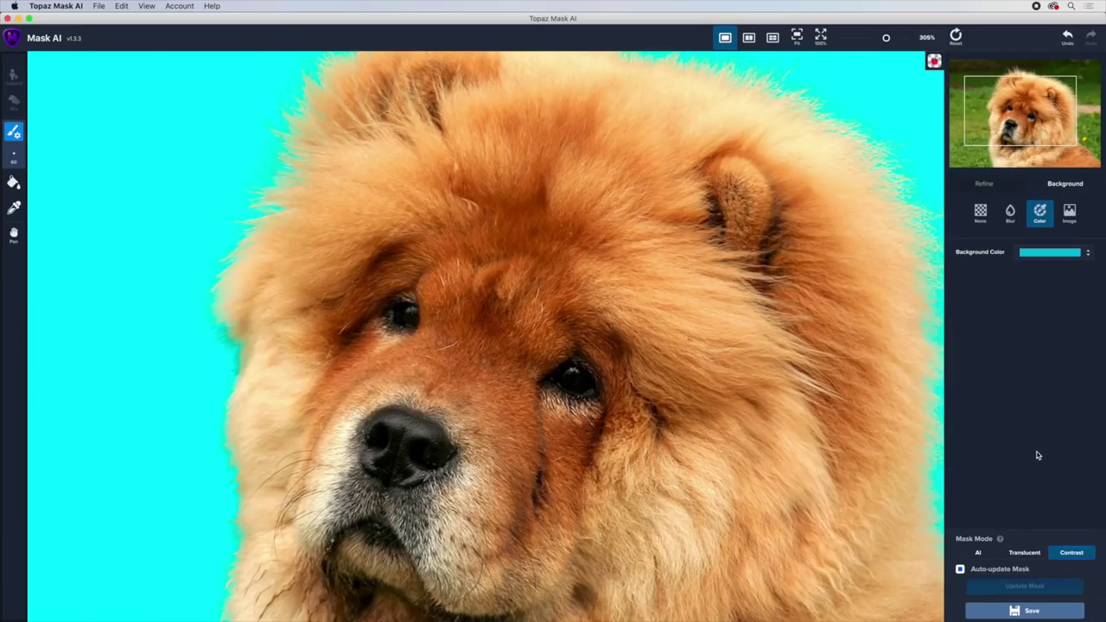
- Replace the background with the image Flowers.jpg from the Mask AI Tutorial folder
left_click(1071, 215)
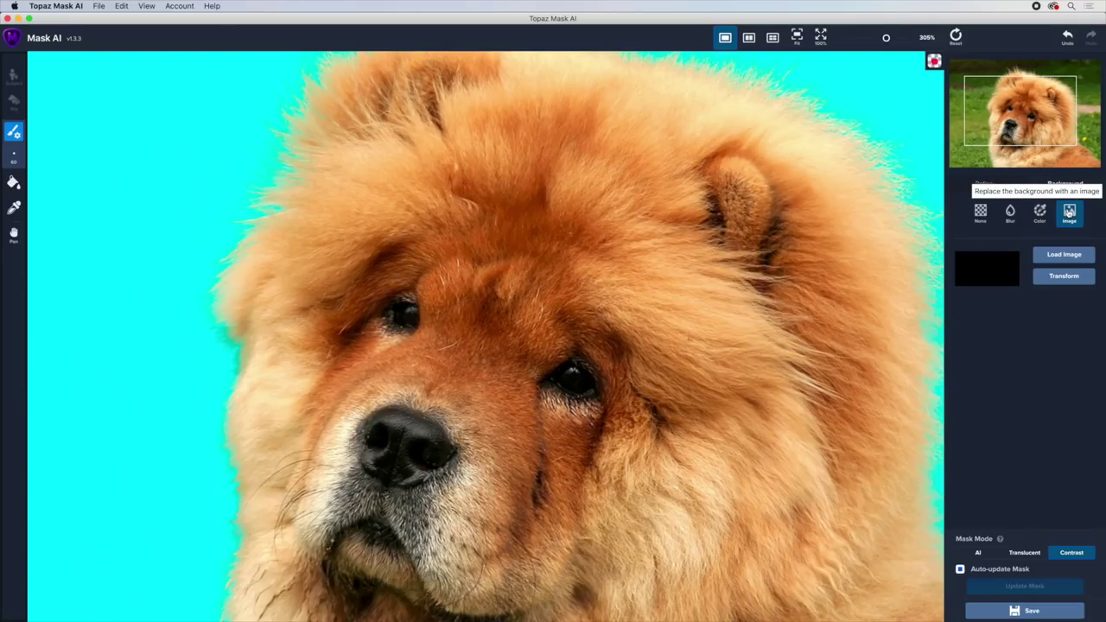
scroll(788, 255, "down", 1)
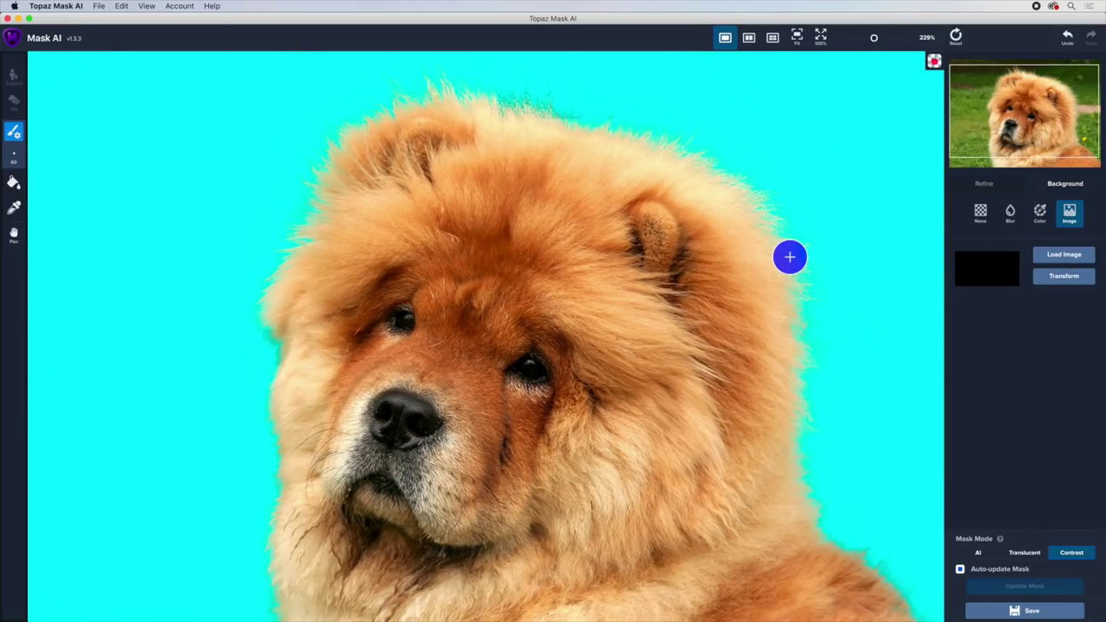
scroll(790, 256, "down", 1)
left_click(1055, 257)
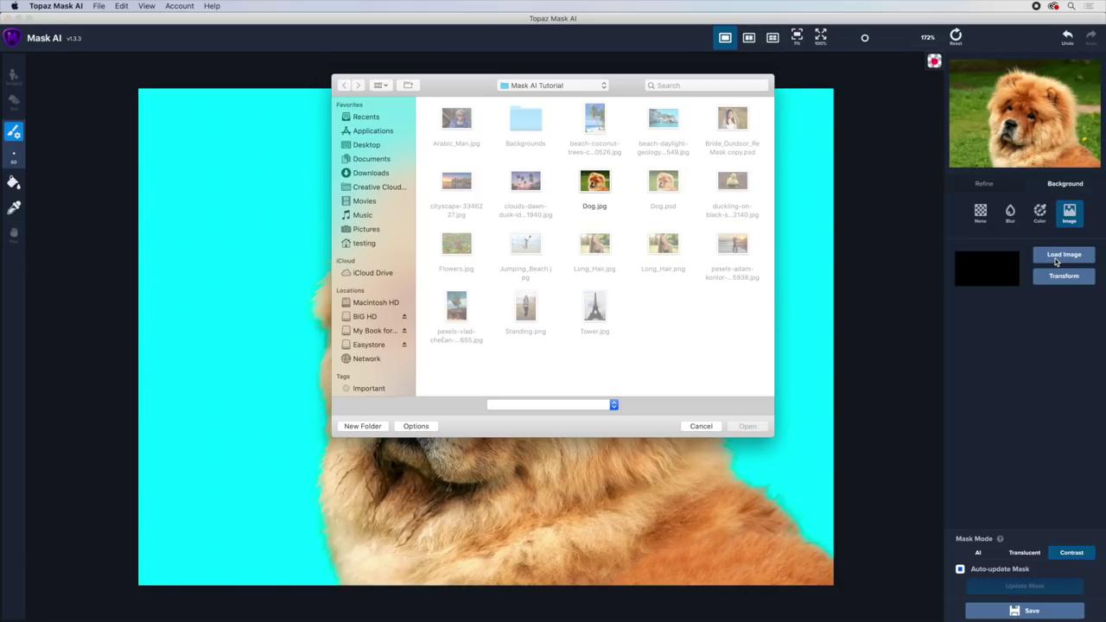
double_click(458, 242)
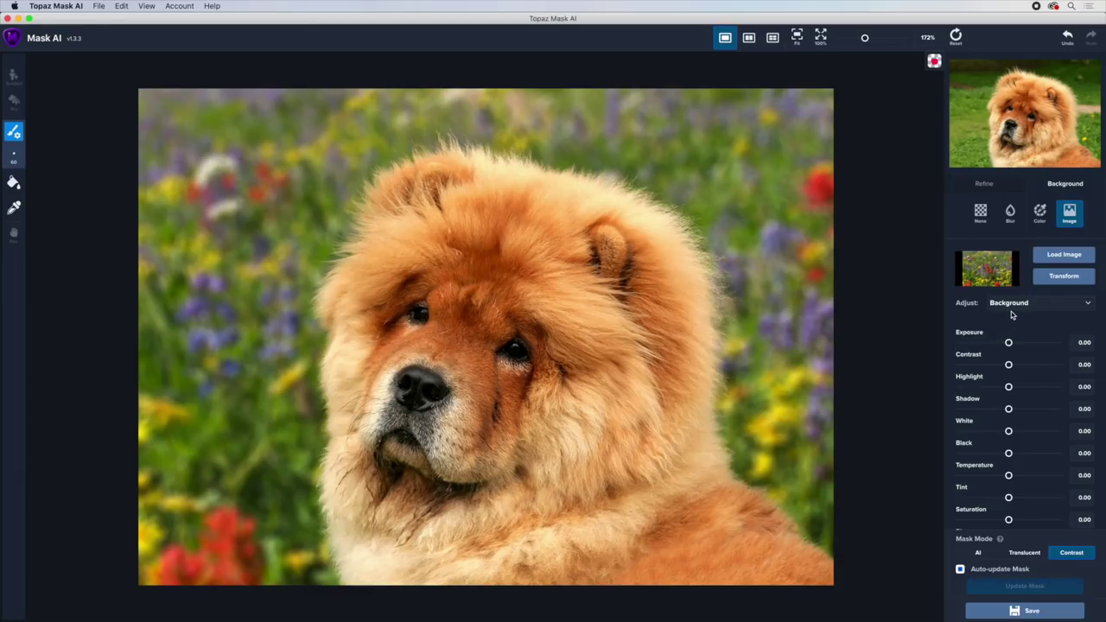
- Enlarge the flower background proportionally past the picture's edges and shift it slightly up and to the right
left_click(1056, 278)
left_click_drag(834, 88, 870, 83)
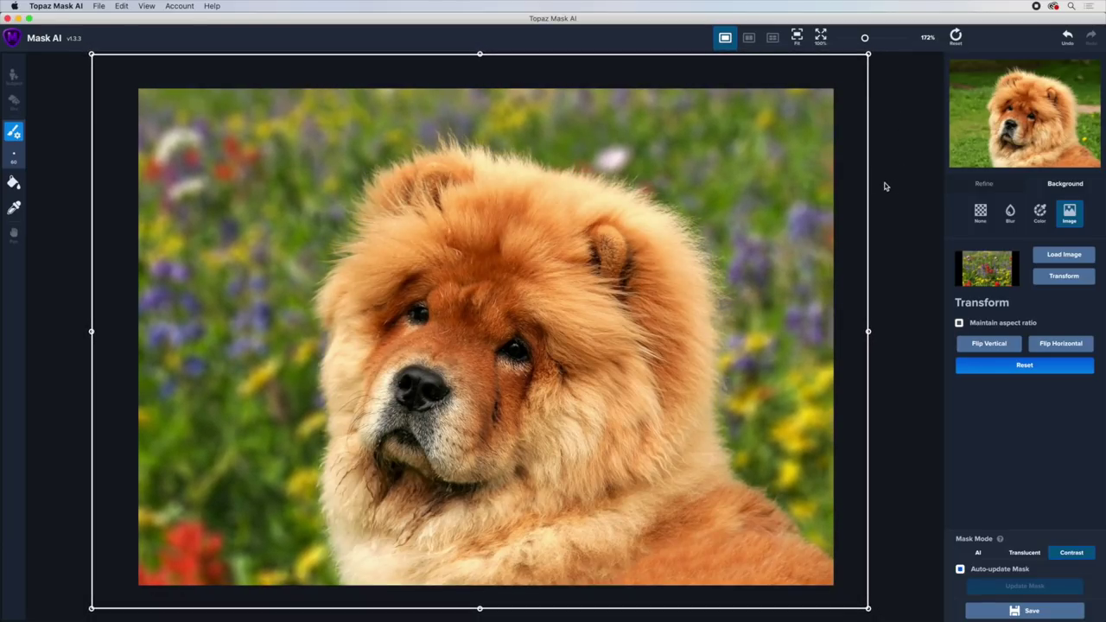
left_click_drag(714, 218, 718, 215)
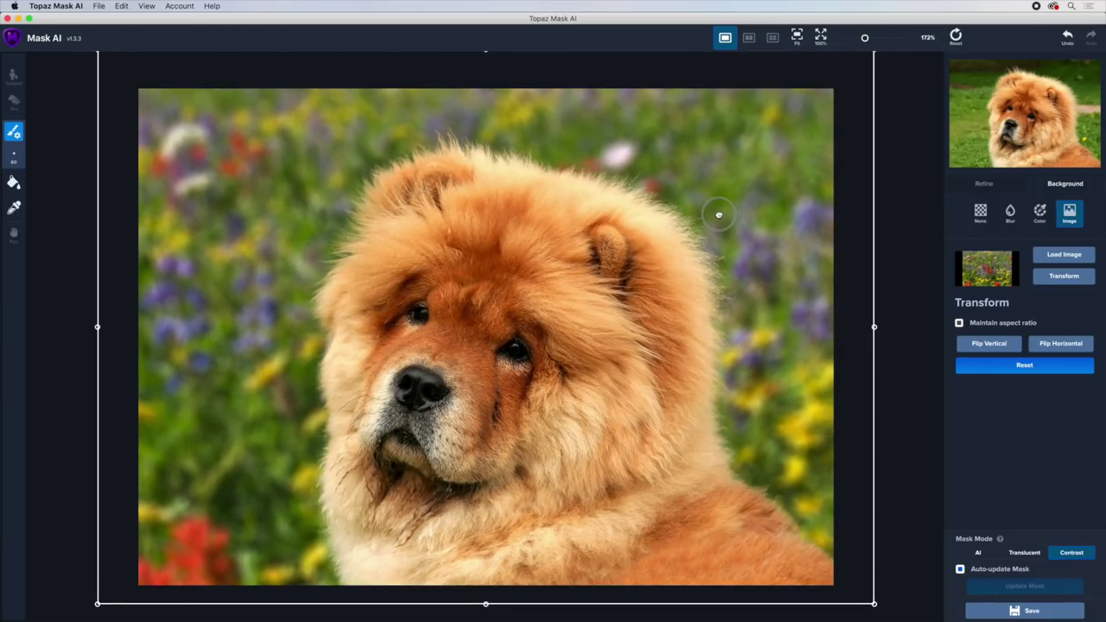
- Try flipping the flower background horizontally and vertically, and return it to its original orientation
left_click(1054, 345)
left_click(997, 346)
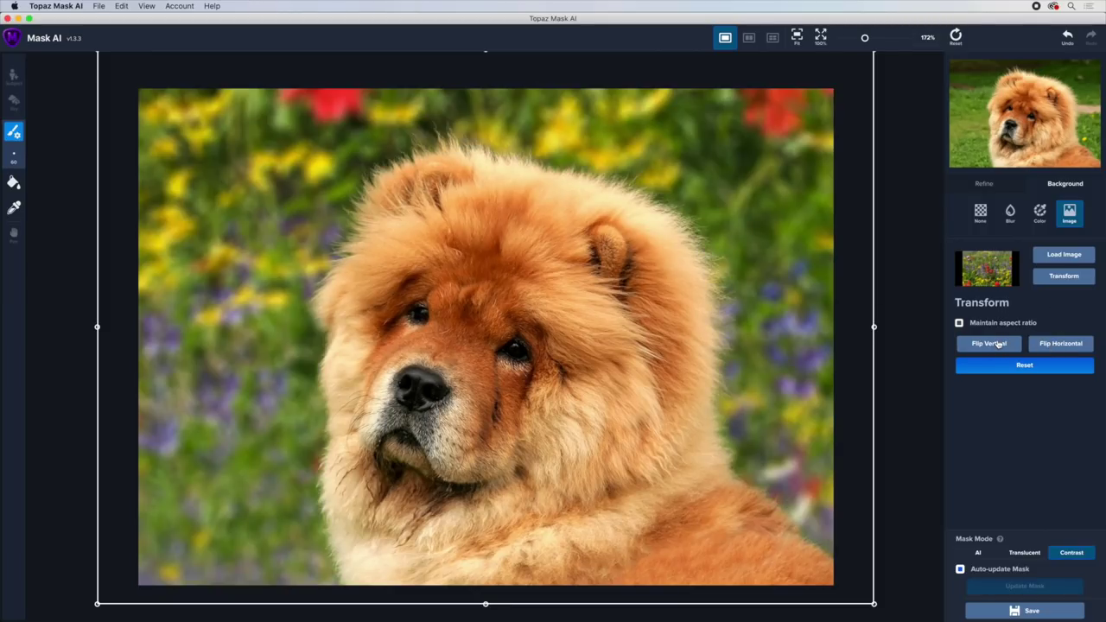
left_click(996, 347)
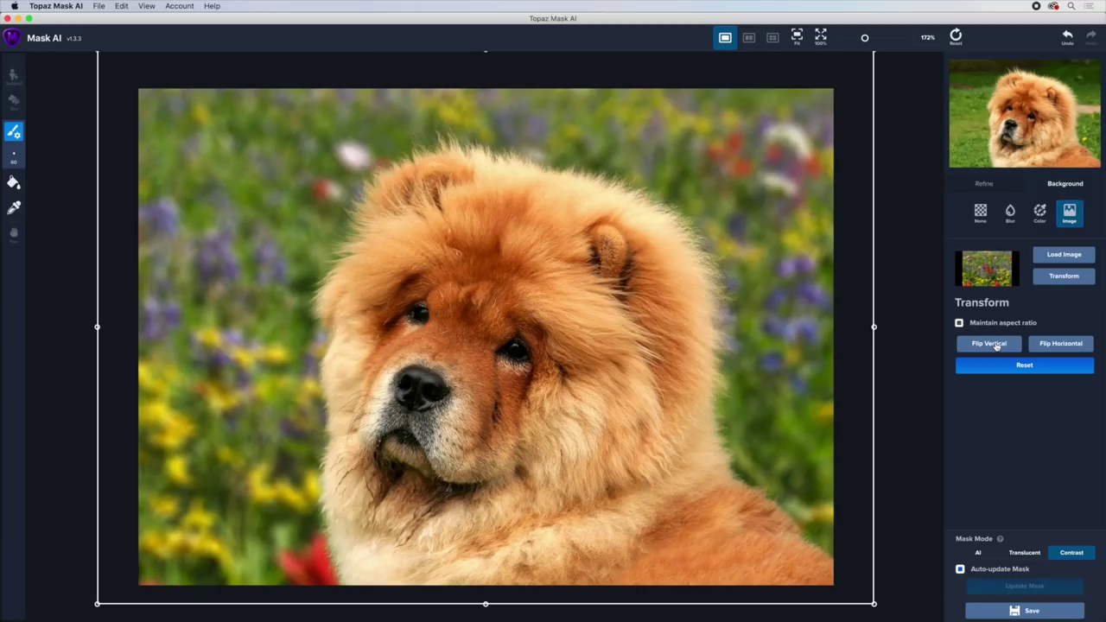
left_click(1076, 349)
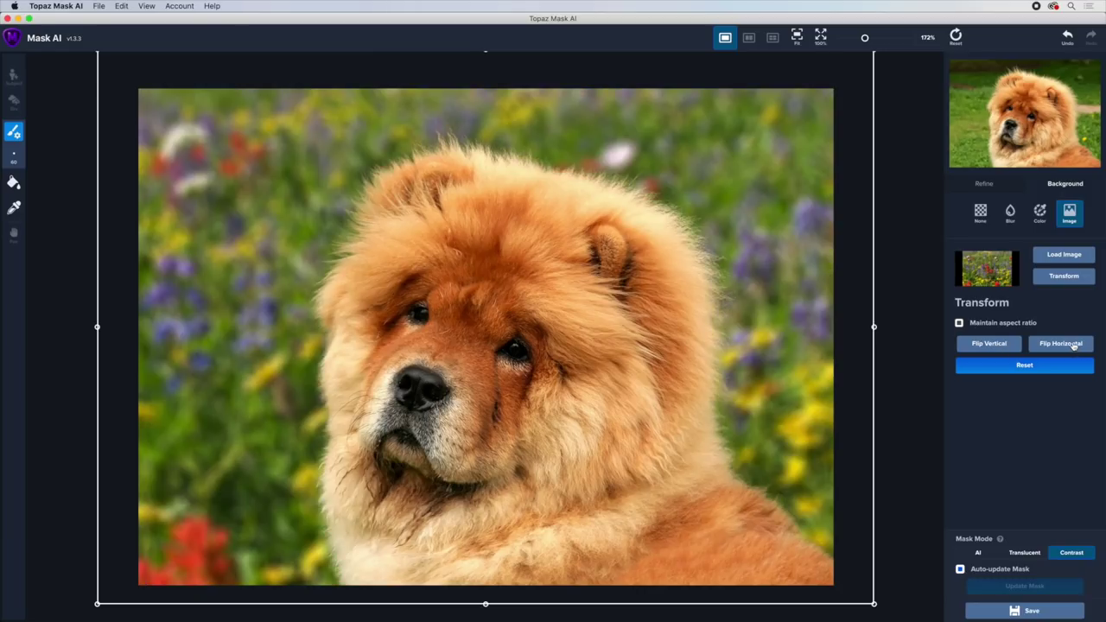
- Finish transforming the background and show the composite in the Keep view
left_click(1059, 278)
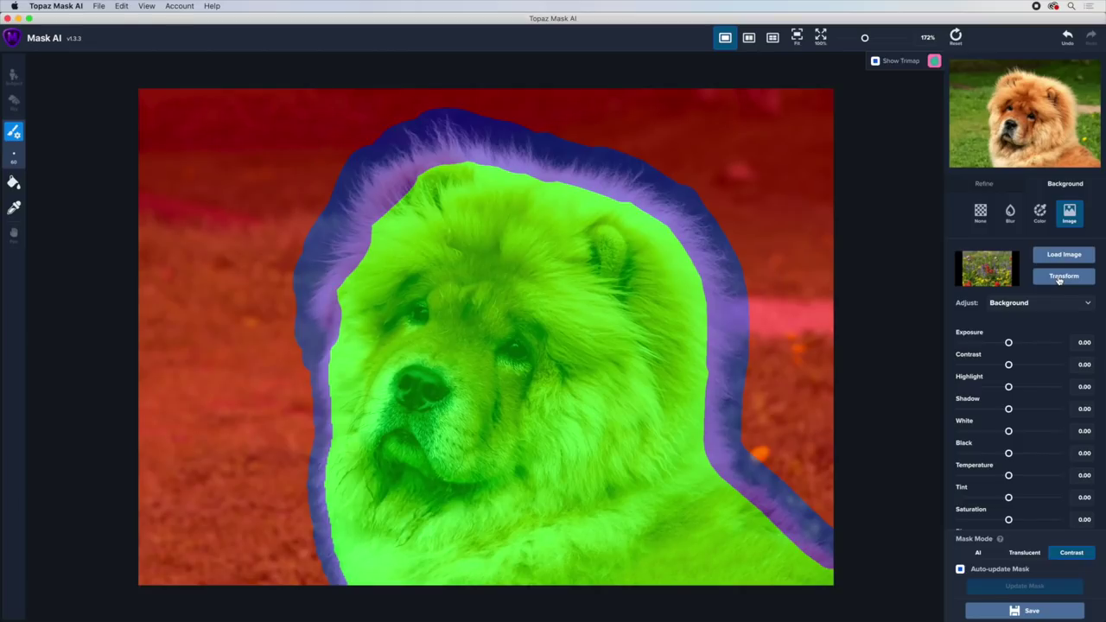
left_click(936, 62)
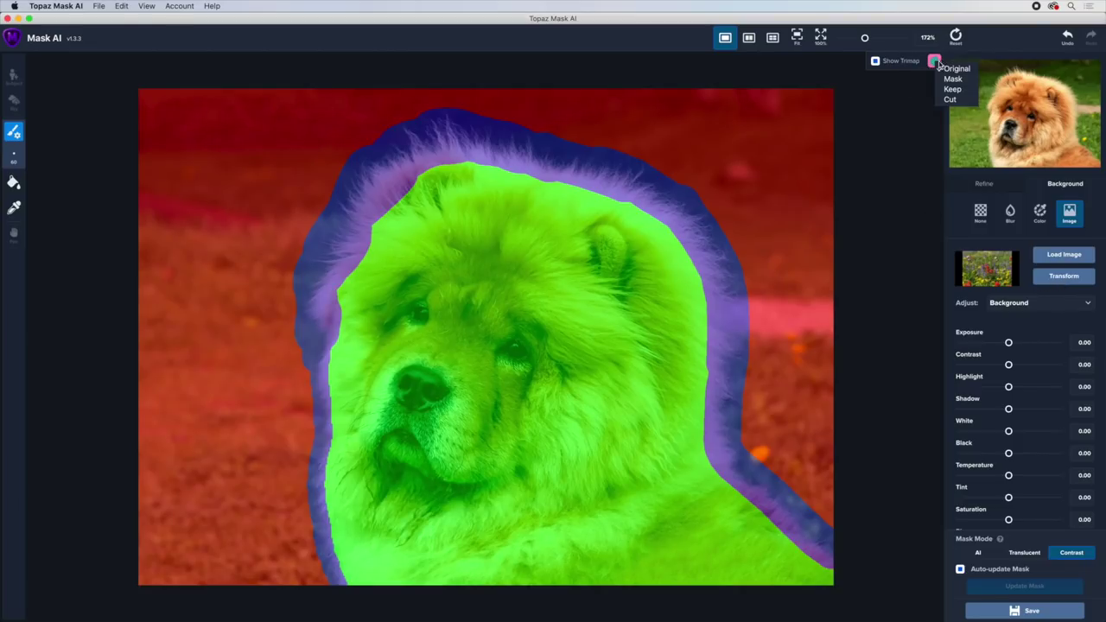
left_click(950, 90)
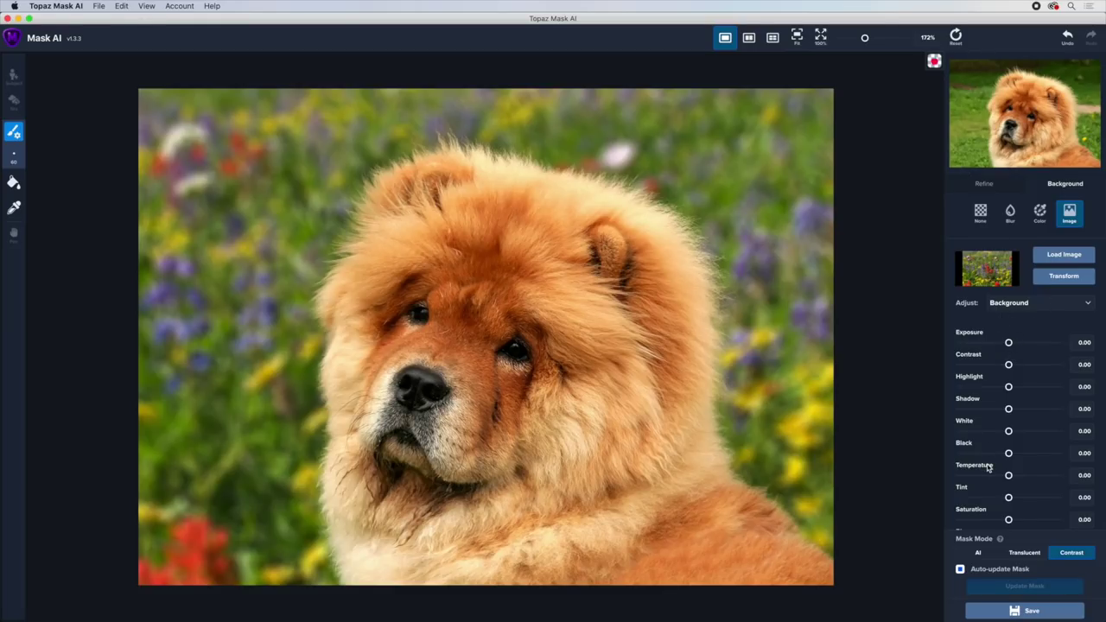
- Reduce the flower background's Saturation to -0.36
left_click(1012, 305)
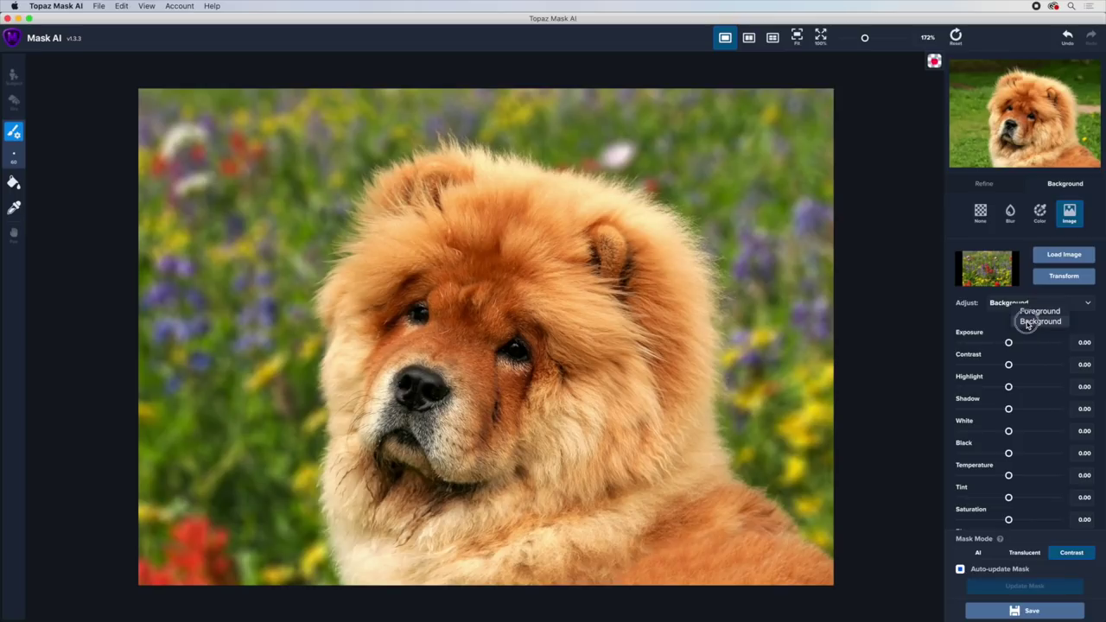
left_click(1031, 321)
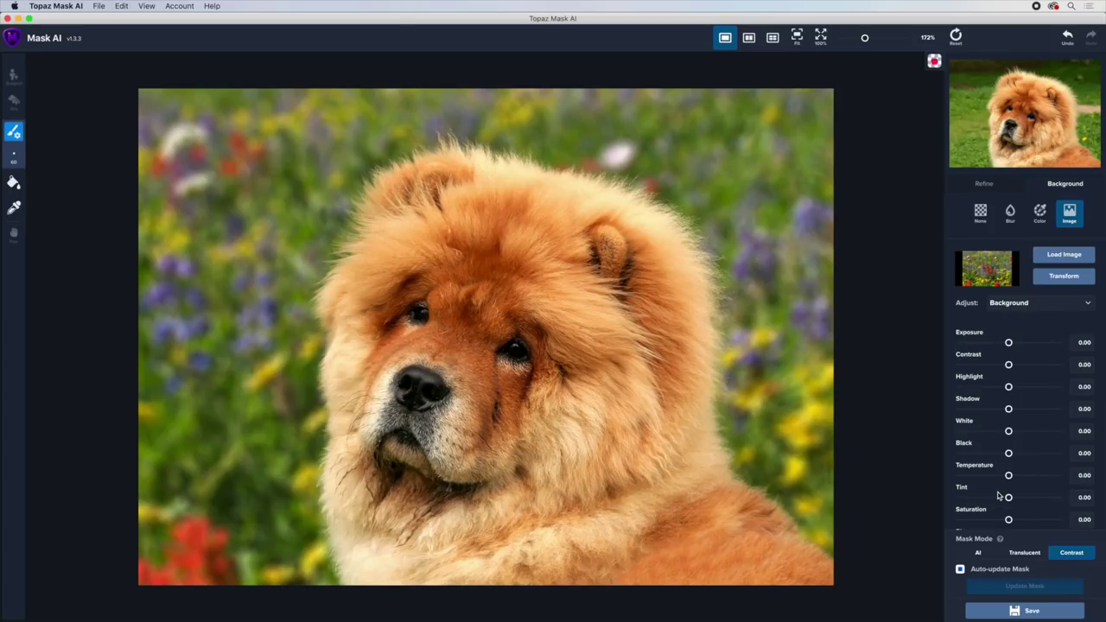
mouse_move(1009, 520)
left_mouse_down()
mouse_move(957, 523)
mouse_move(992, 520)
left_mouse_up()
- Switch the adjustments to the foreground and lower the dog's Exposure to -0.04
left_click(1028, 304)
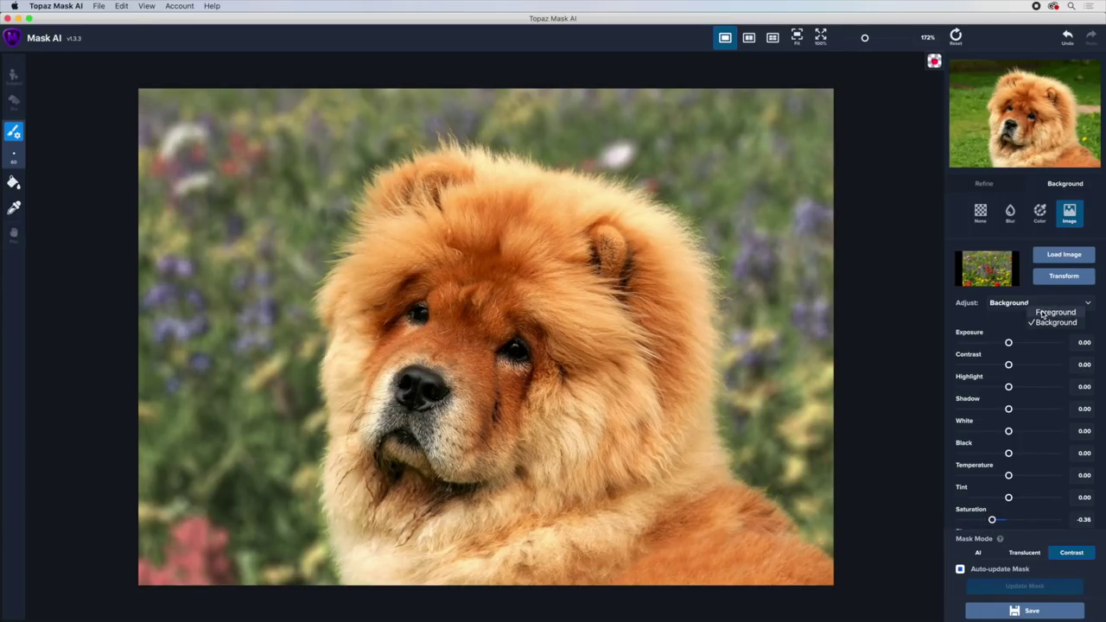
left_click(1046, 312)
mouse_move(1009, 344)
left_mouse_down()
mouse_move(1020, 344)
mouse_move(1008, 348)
left_mouse_up()
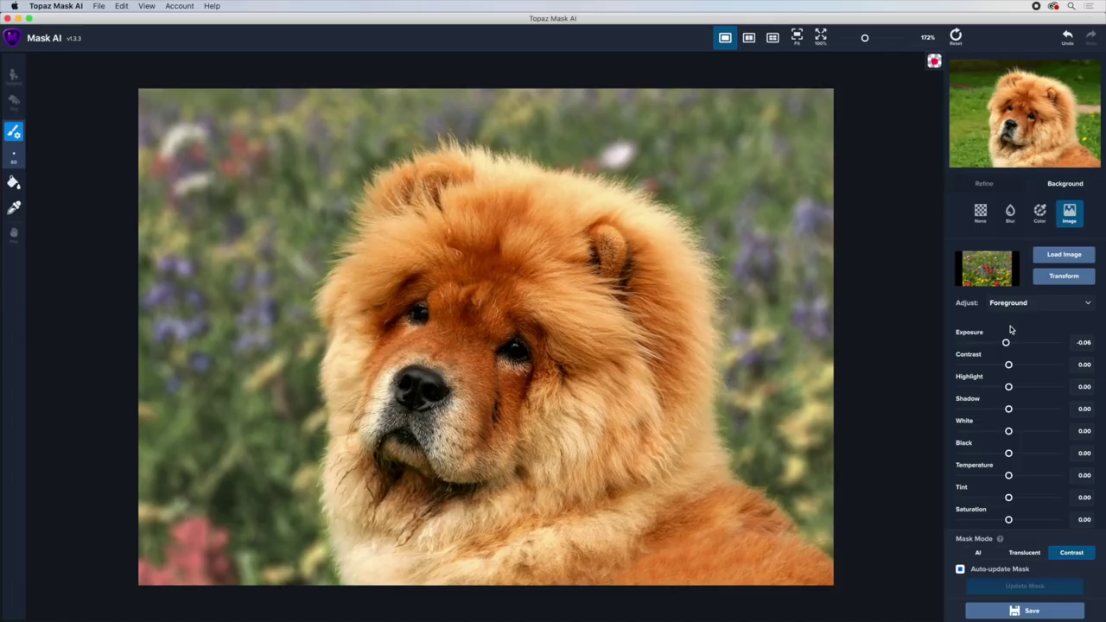
left_click_drag(1006, 343, 1007, 342)
- Review the Transparent, Composite and Alpha Only save types and the available file formats for the image
left_click(1016, 612)
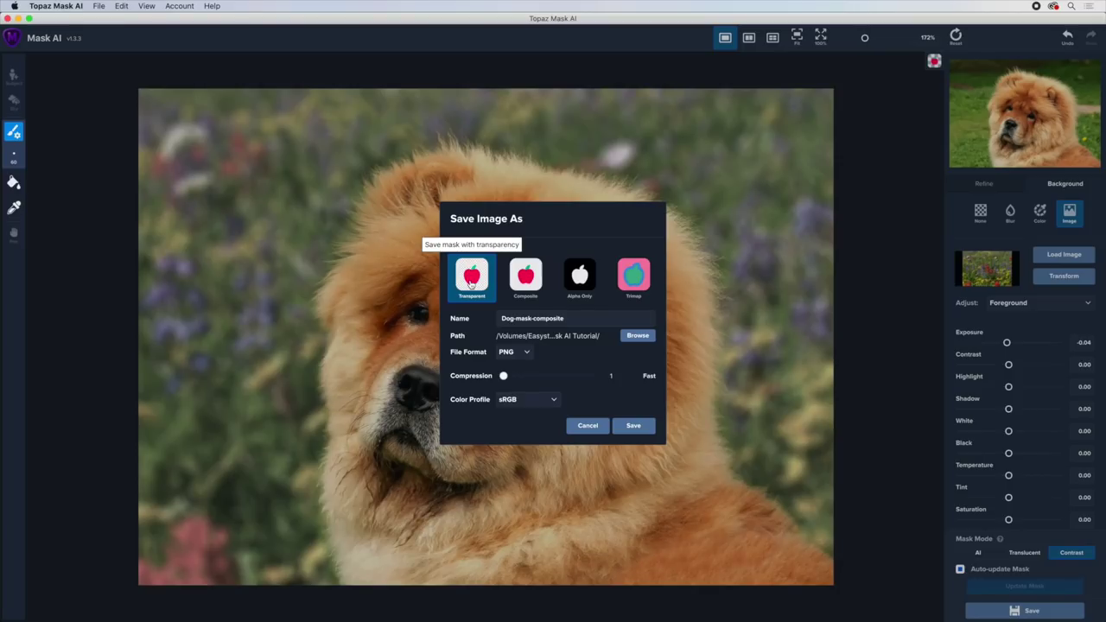
left_click(525, 352)
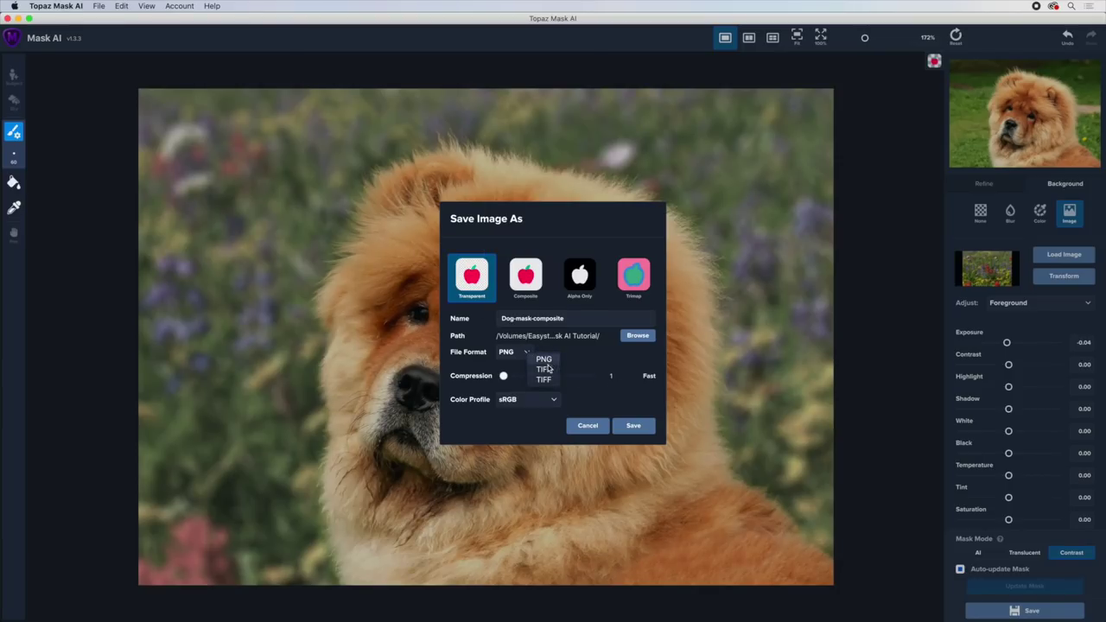
left_click(580, 360)
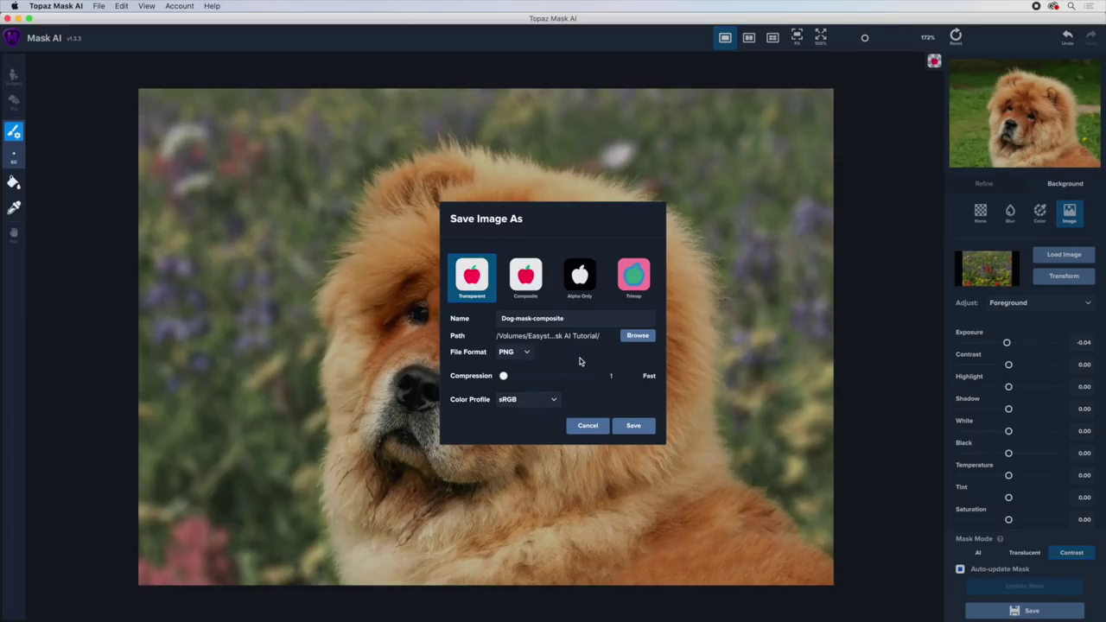
left_click(528, 277)
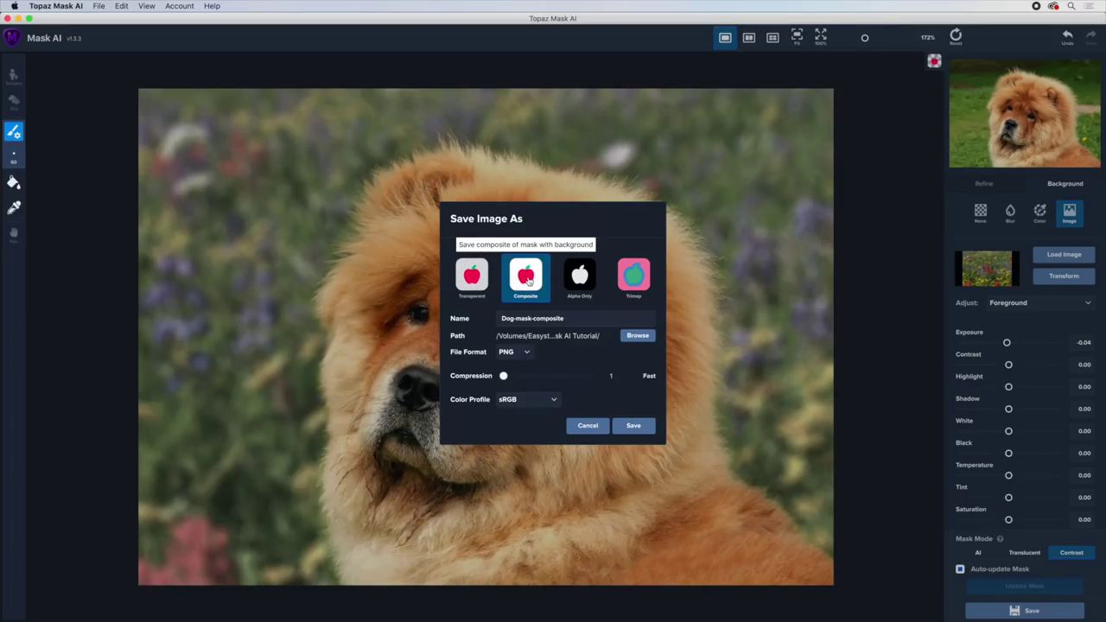
left_click(557, 218)
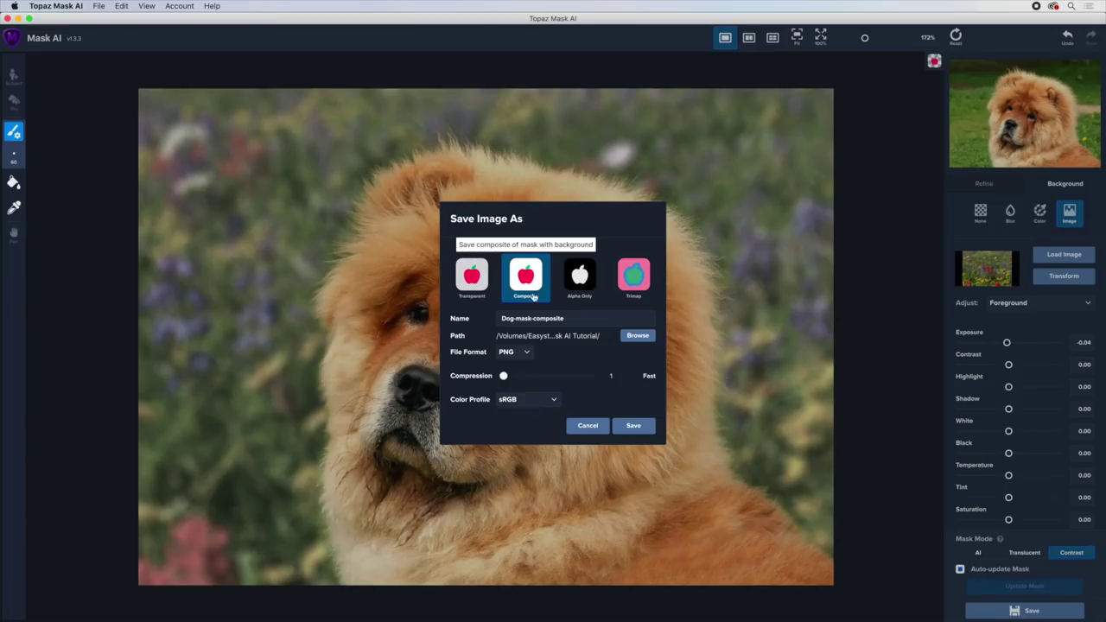
left_click(579, 284)
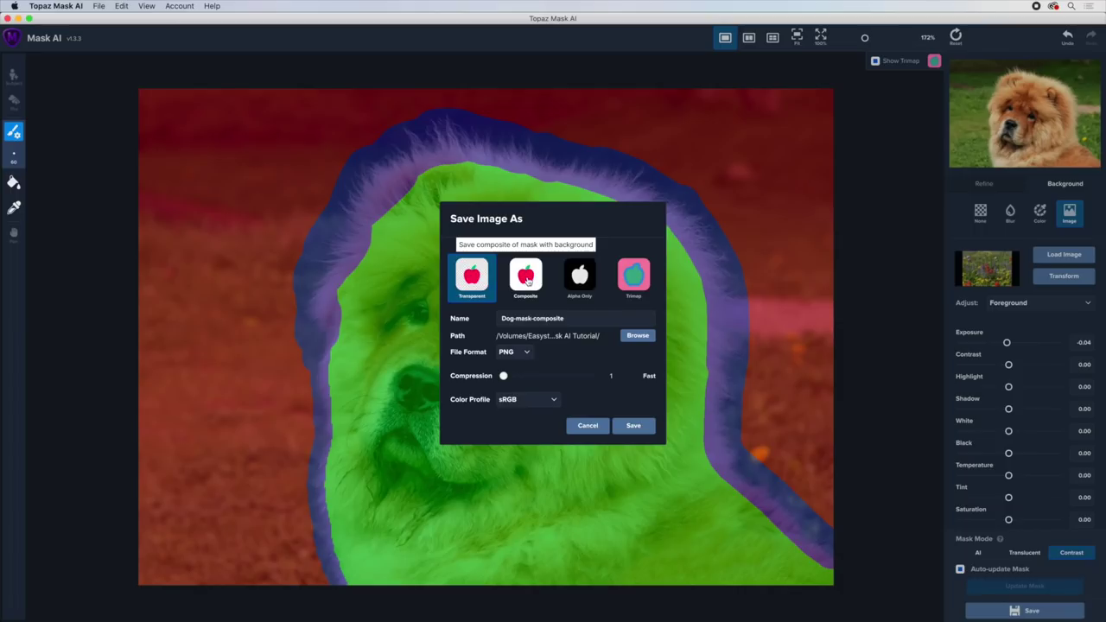
- Save the image as the Composite type to the Desktop, named Dog-mask-composite, in PNG format with the sRGB profile
left_click(527, 279)
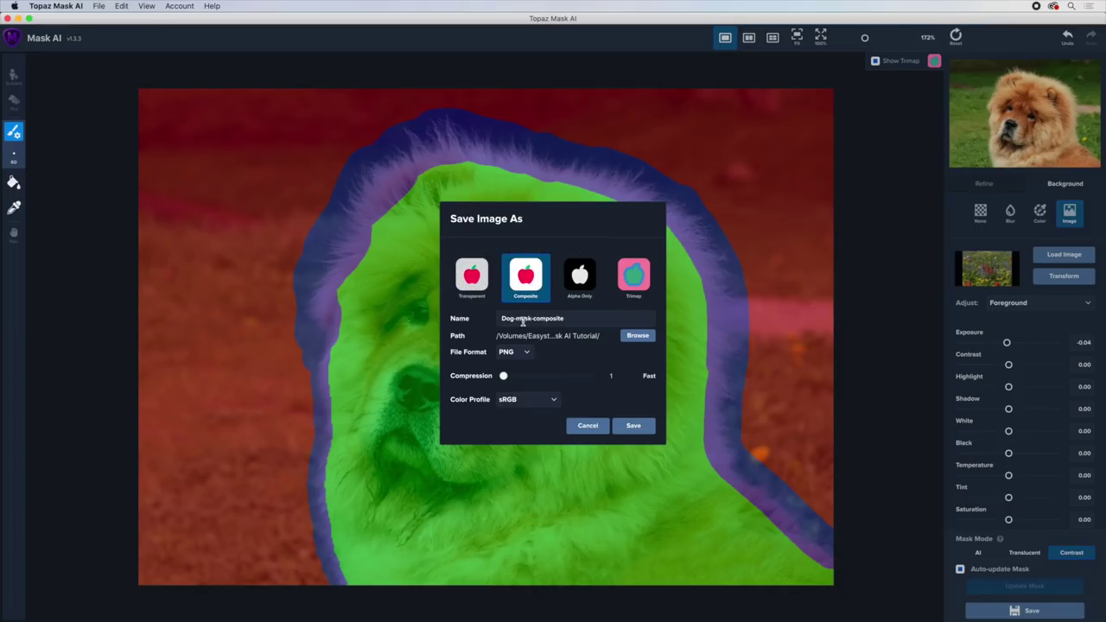
left_click(637, 338)
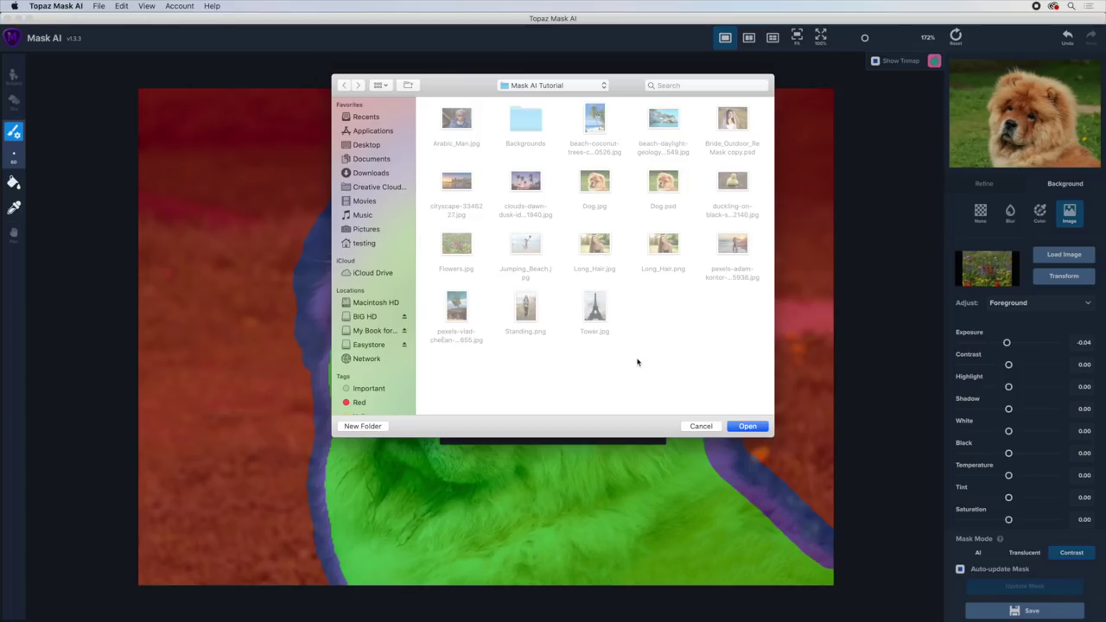
left_click(349, 146)
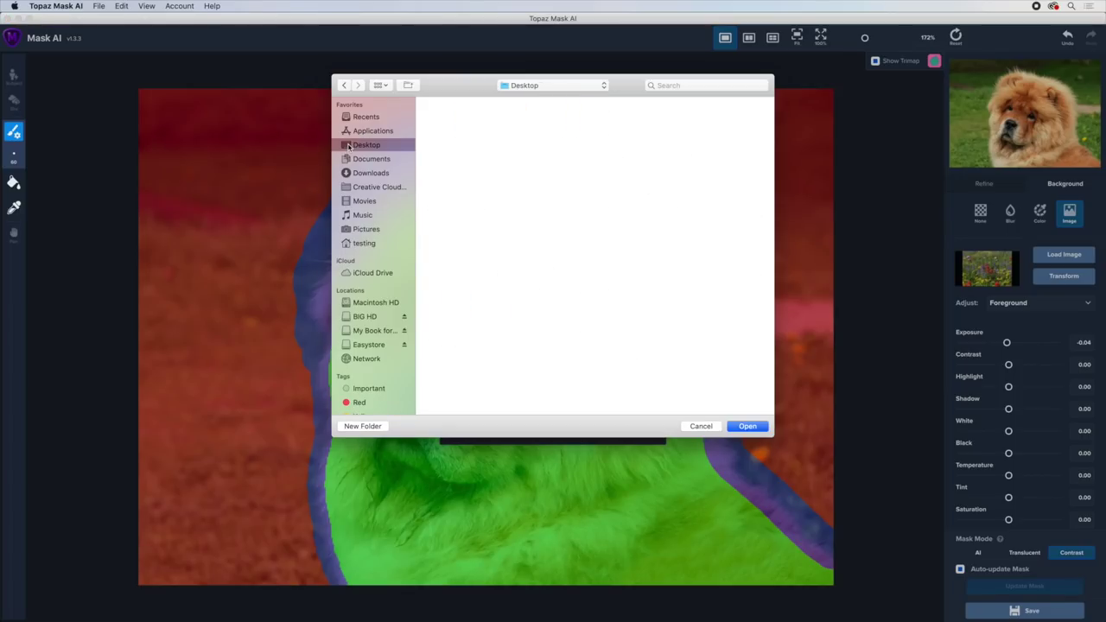
left_click(747, 425)
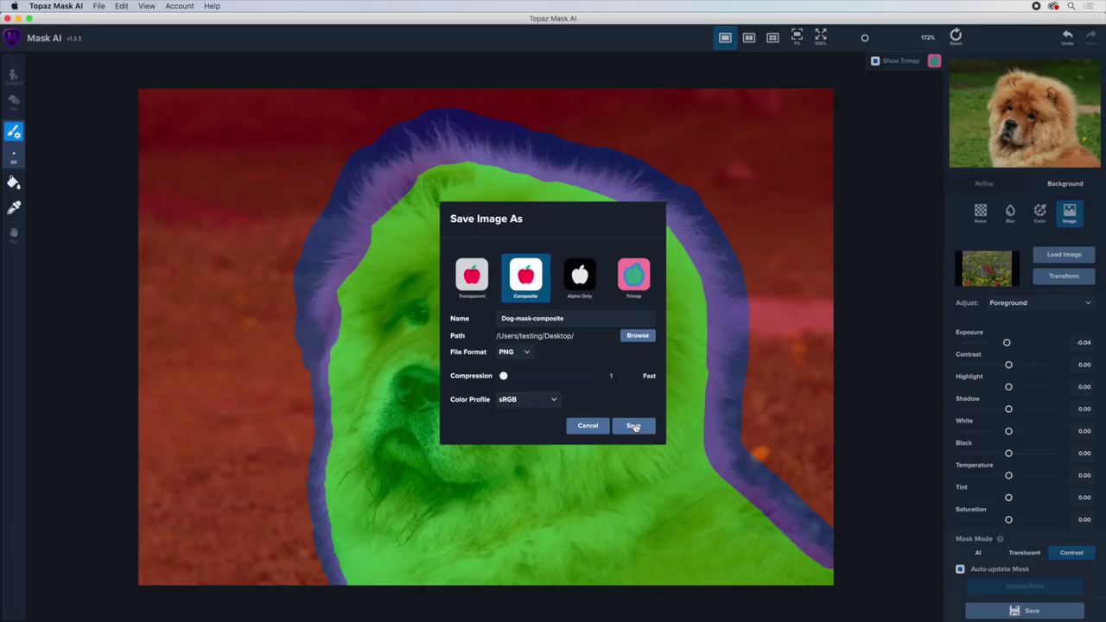
left_click(634, 427)
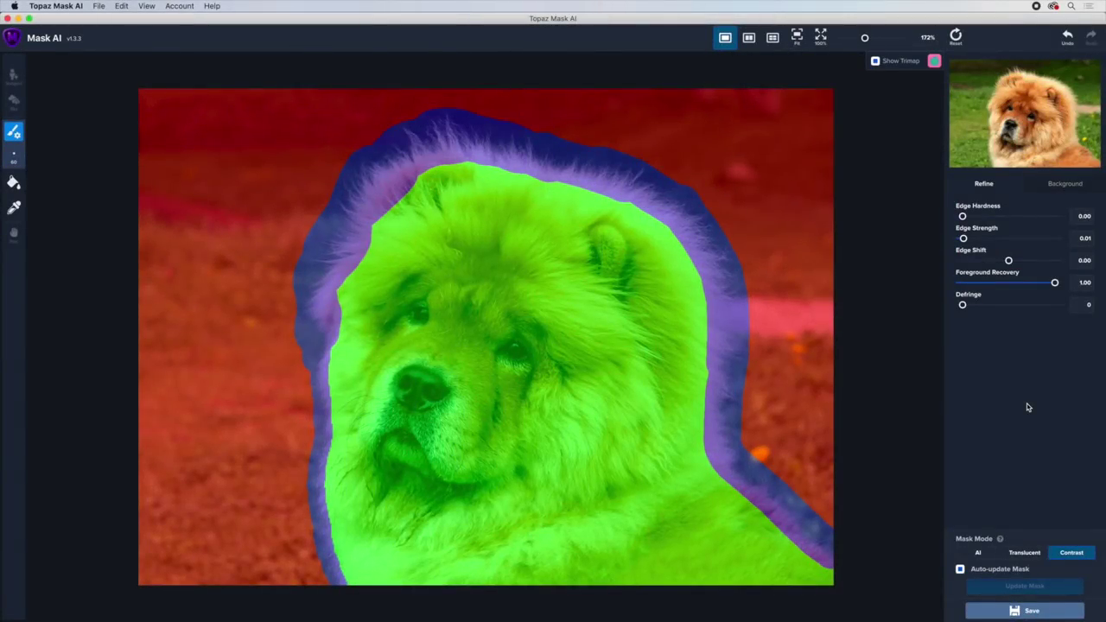
- Open the application preferences, toggle Photoshop: Save To Layer Mask, and open the advanced preferences
left_click(56, 6)
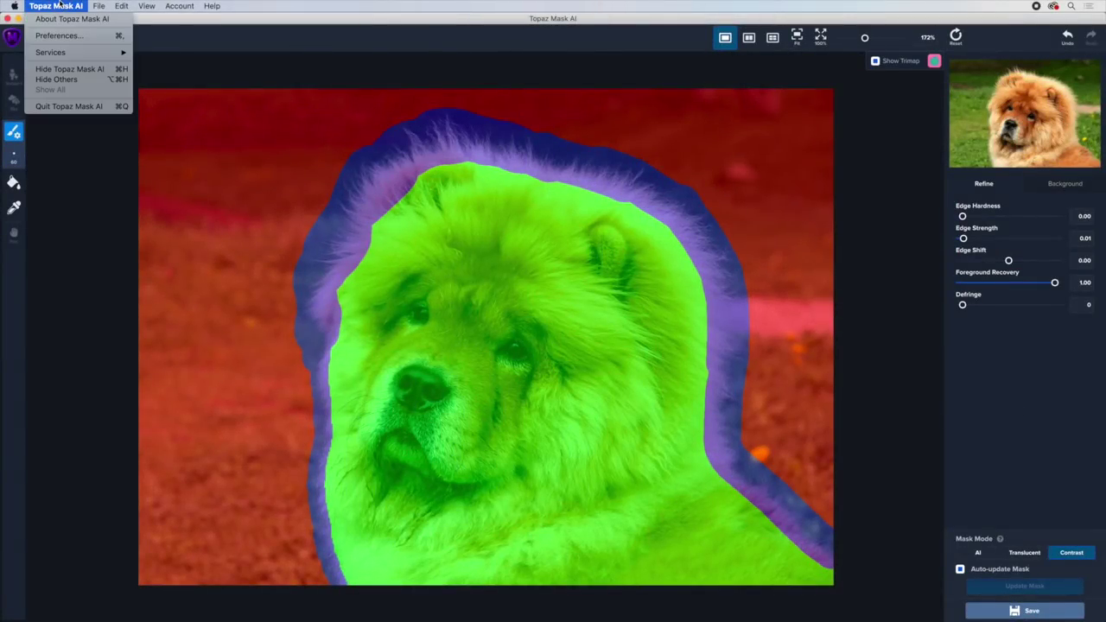
left_click(59, 36)
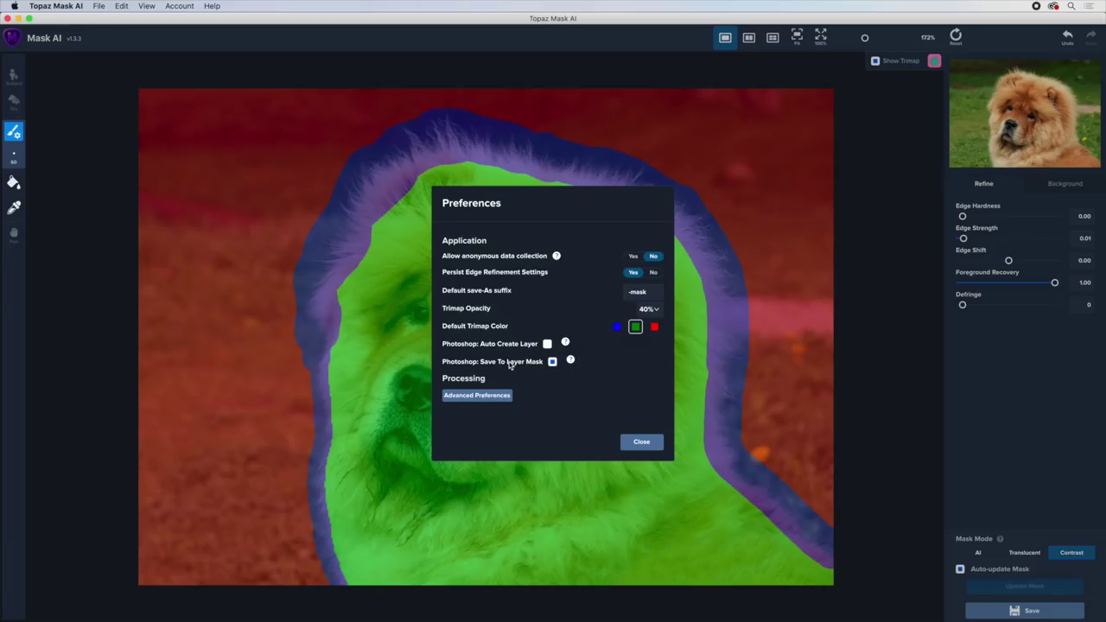
left_click(553, 362)
left_click(484, 400)
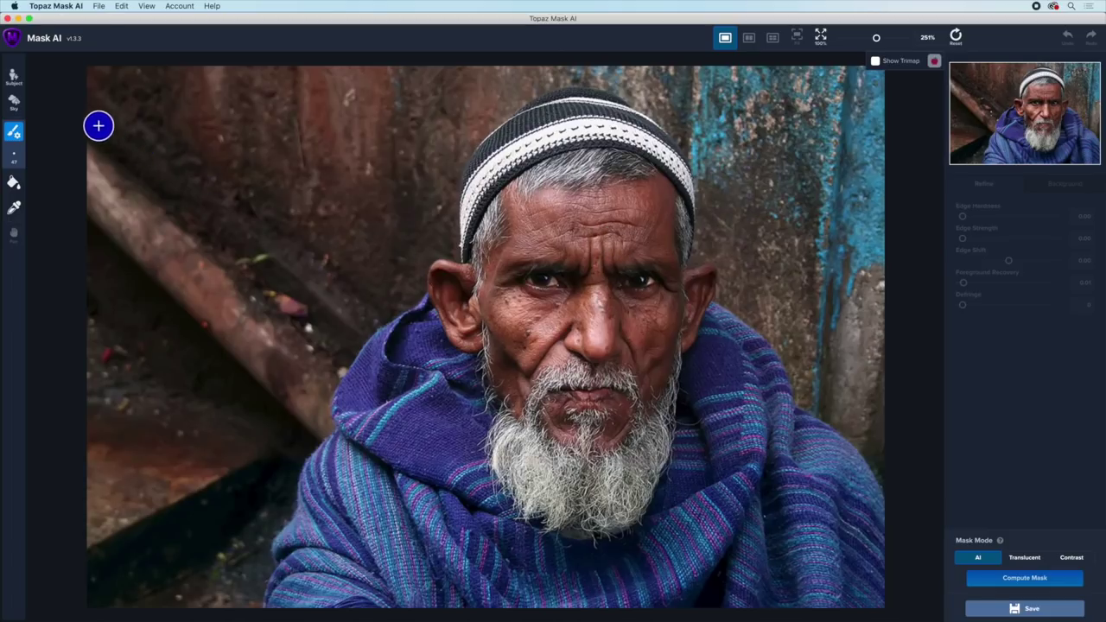
- Auto-detect the man as the subject, show the trimap, and compute the mask in AI mode
left_click(12, 76)
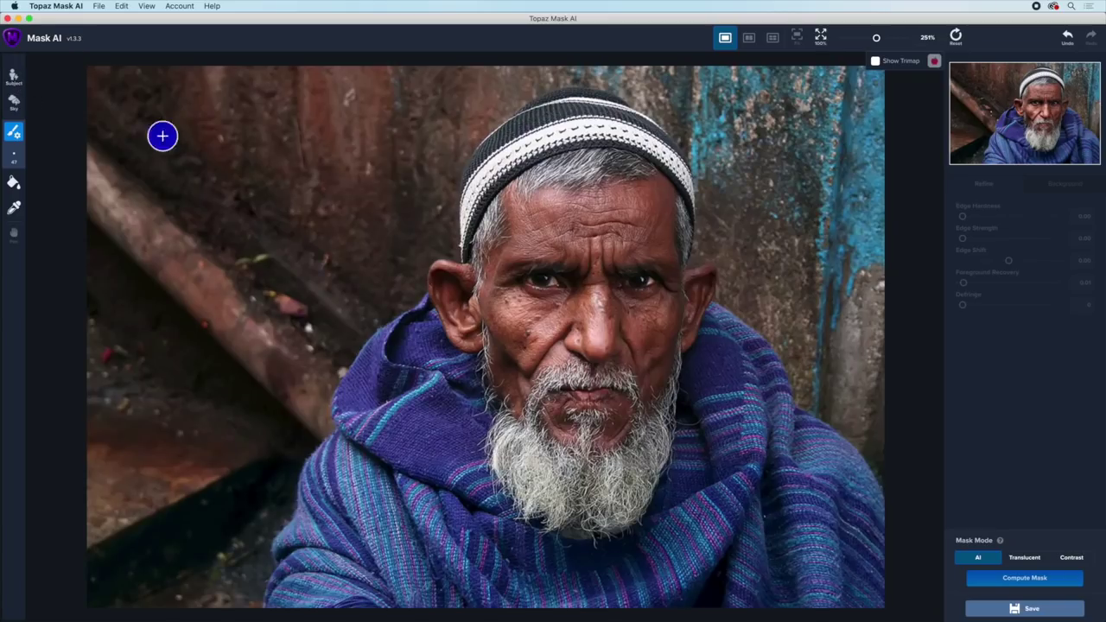
left_click(872, 61)
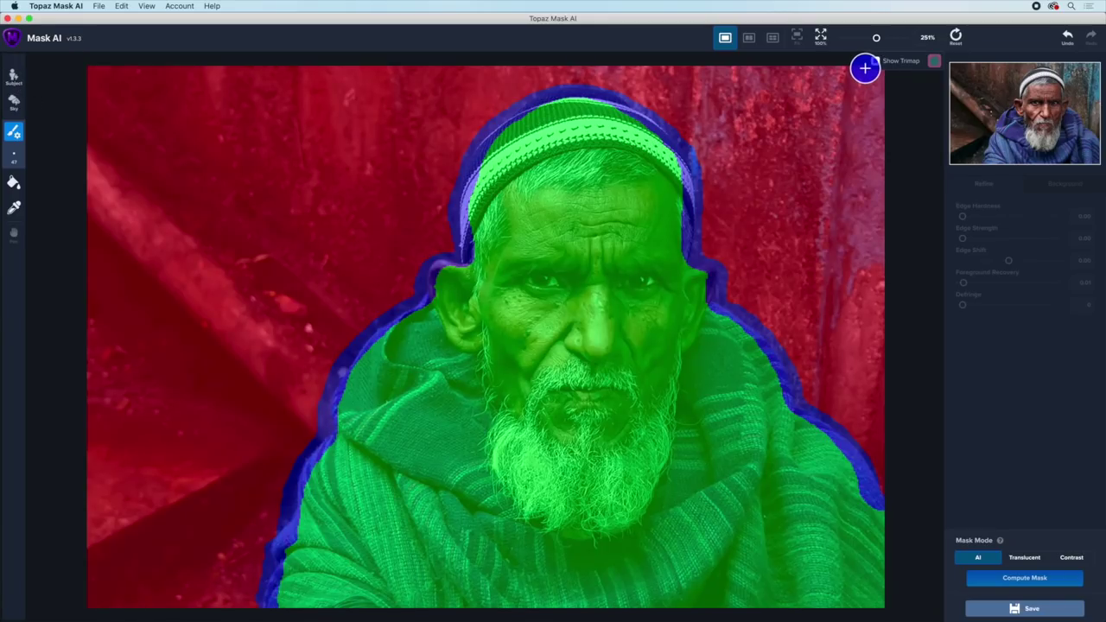
left_click(1017, 578)
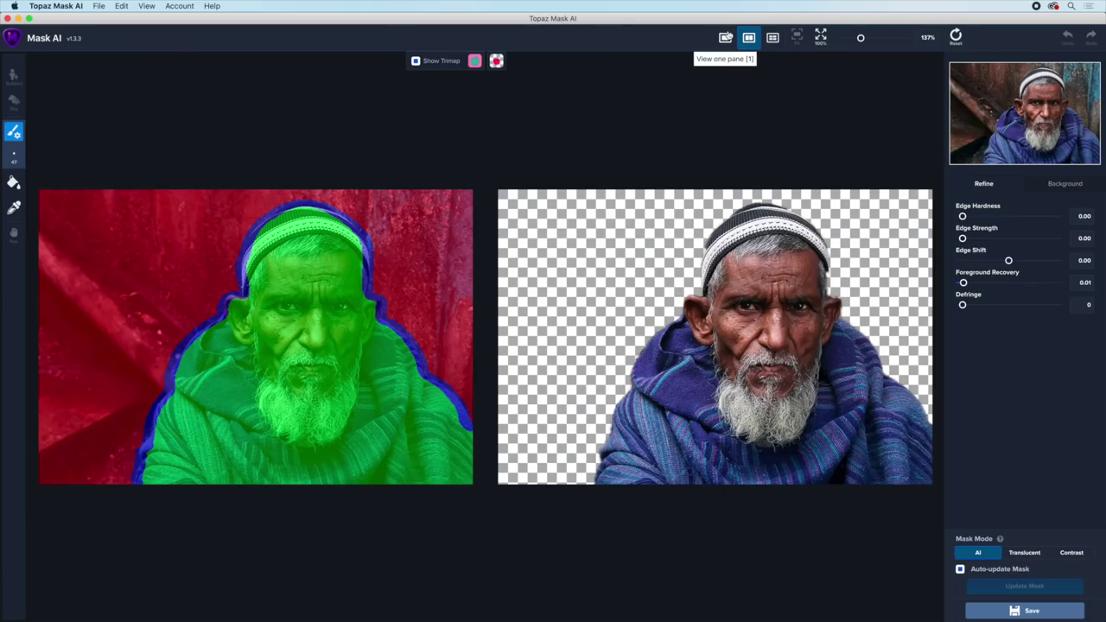
- Show the man's cutout in a single pane and blur the original background with Strength 15
left_click(725, 38)
key("t")
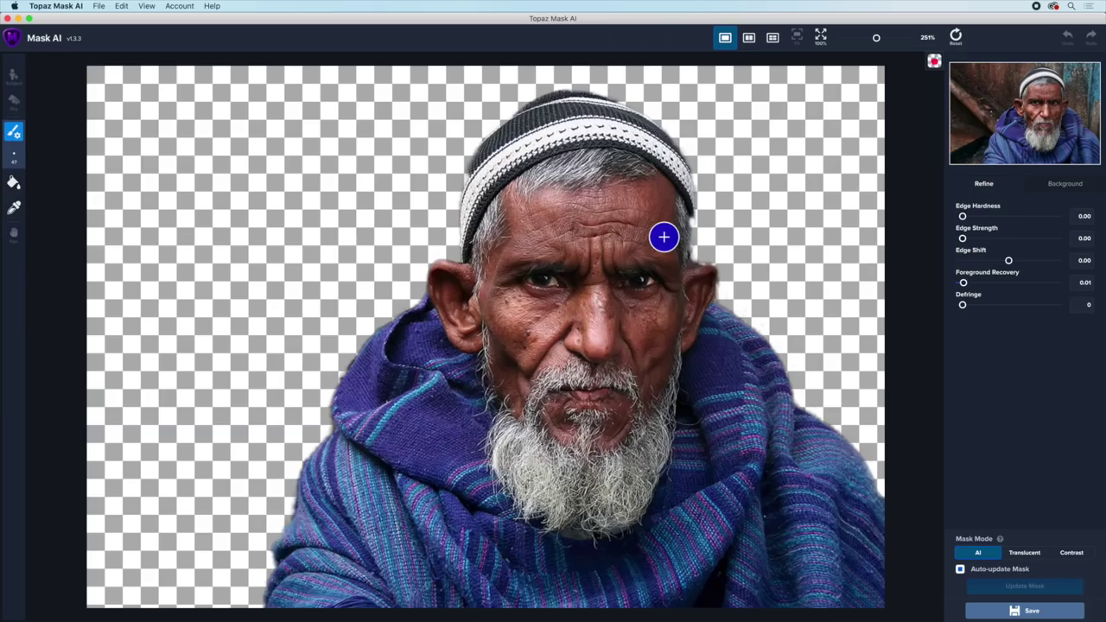
left_click(1054, 186)
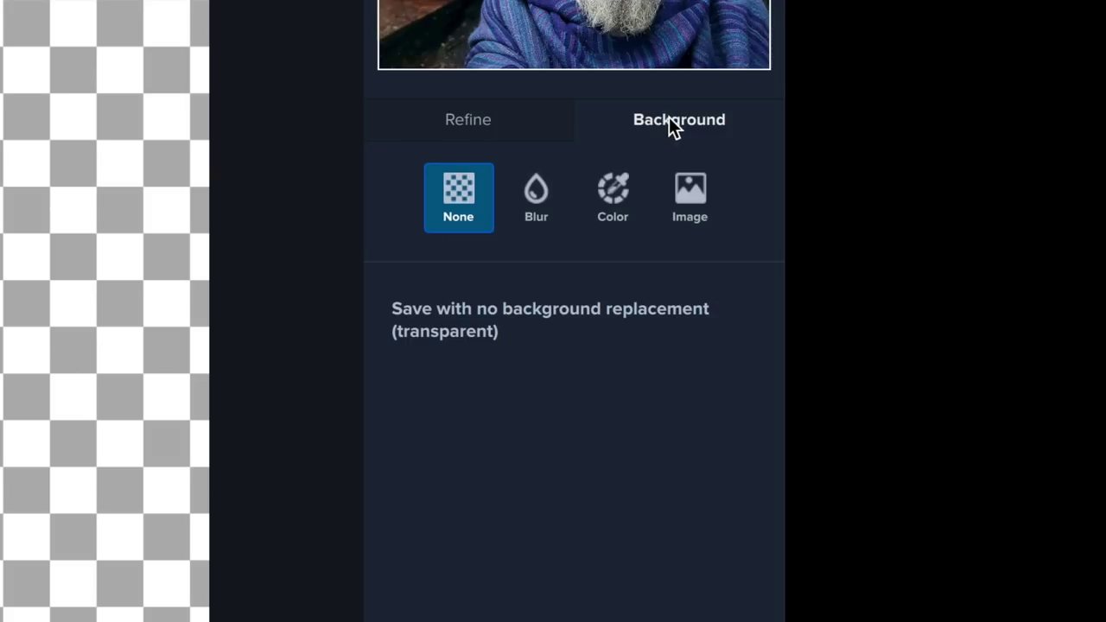
left_click(536, 207)
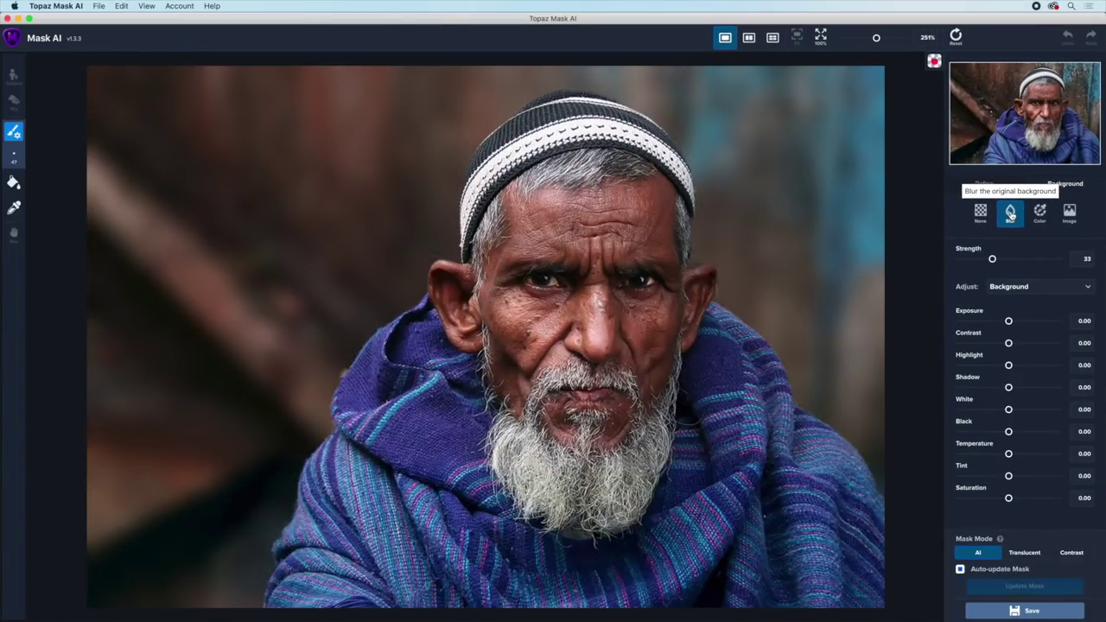
left_click(992, 260)
left_click_drag(992, 262, 976, 263)
left_click_drag(976, 264, 978, 265)
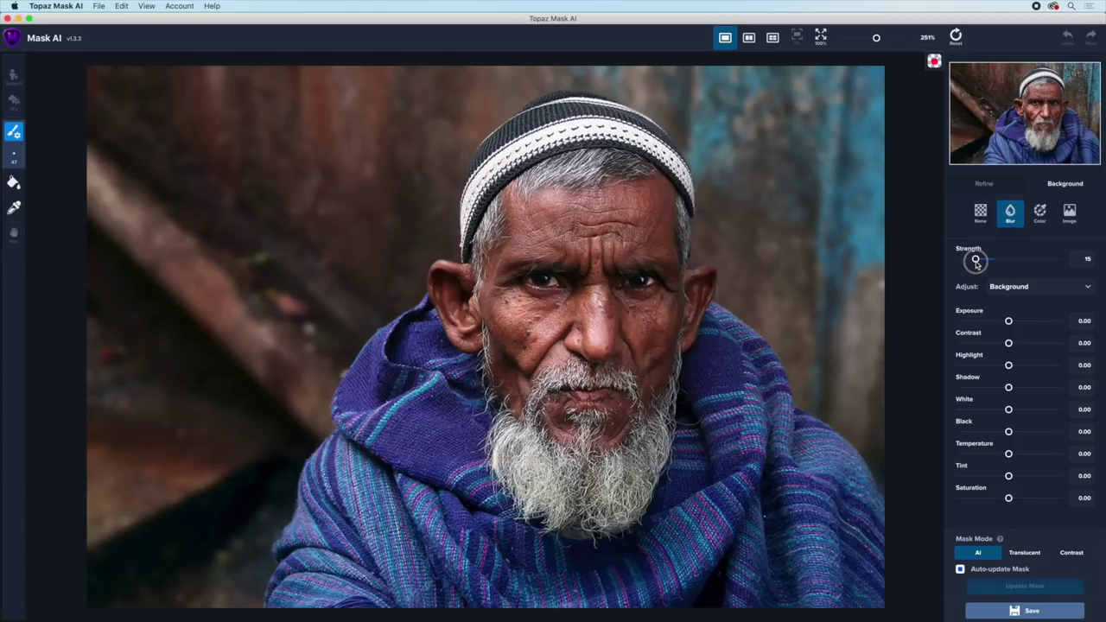
- Paint a green keep stroke beside the man's temple below the hat, and set the blur Strength to 16
key("g")
left_click_drag(669, 250, 678, 215)
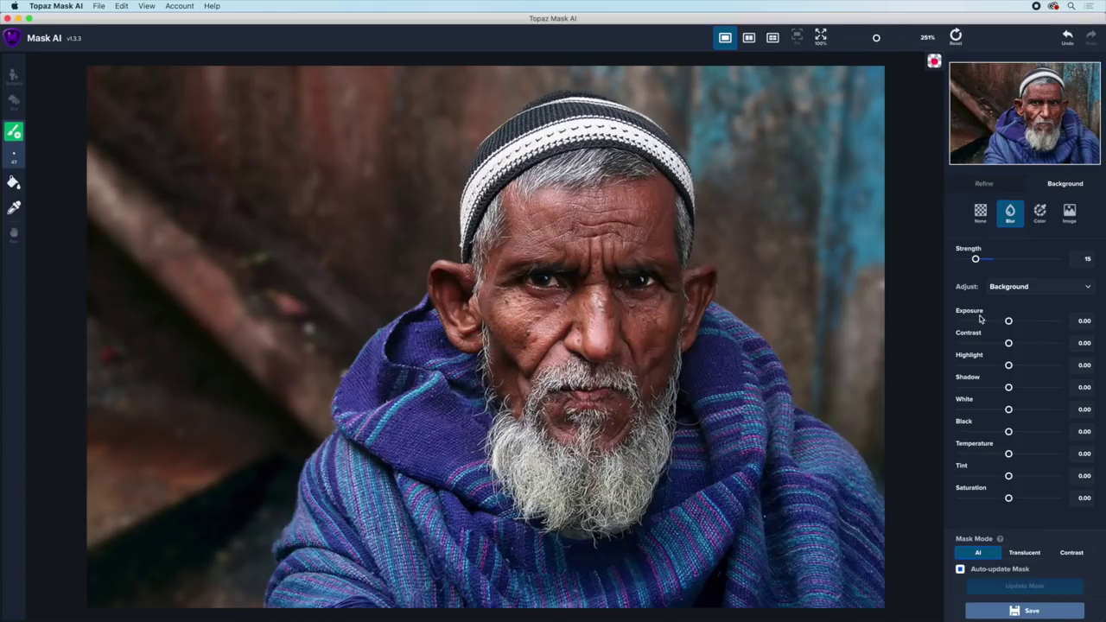
left_click_drag(975, 259, 976, 259)
- Try desaturating the blurred background with Saturation -1.00, and reset that adjustment
left_click(1014, 290)
left_click(1026, 306)
left_click_drag(1009, 499, 962, 499)
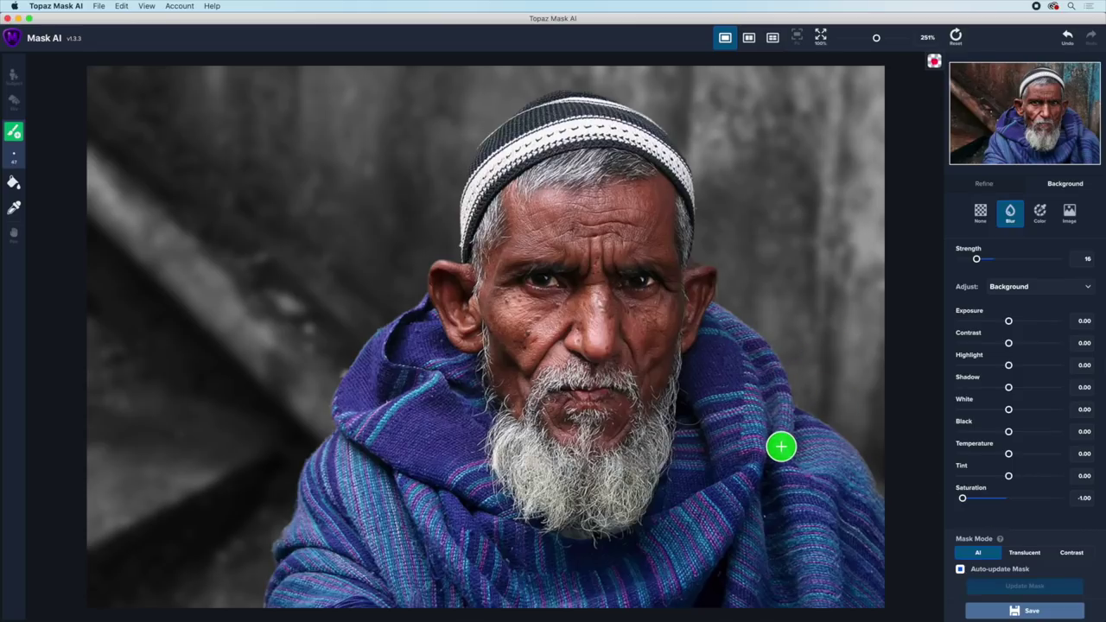
double_click(972, 489)
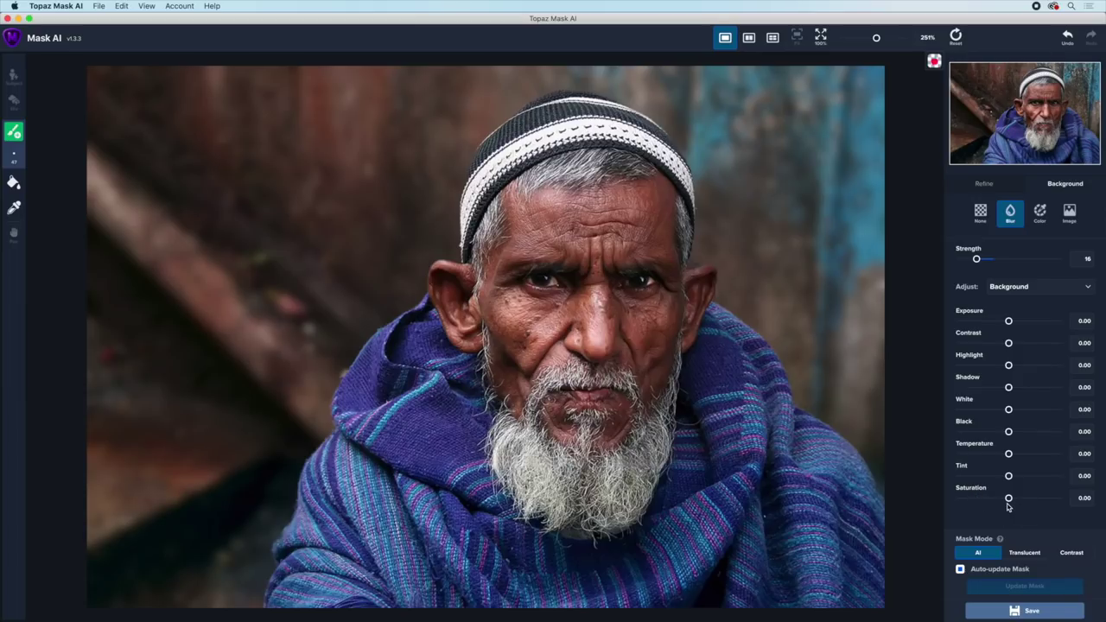
left_click_drag(977, 259, 976, 263)
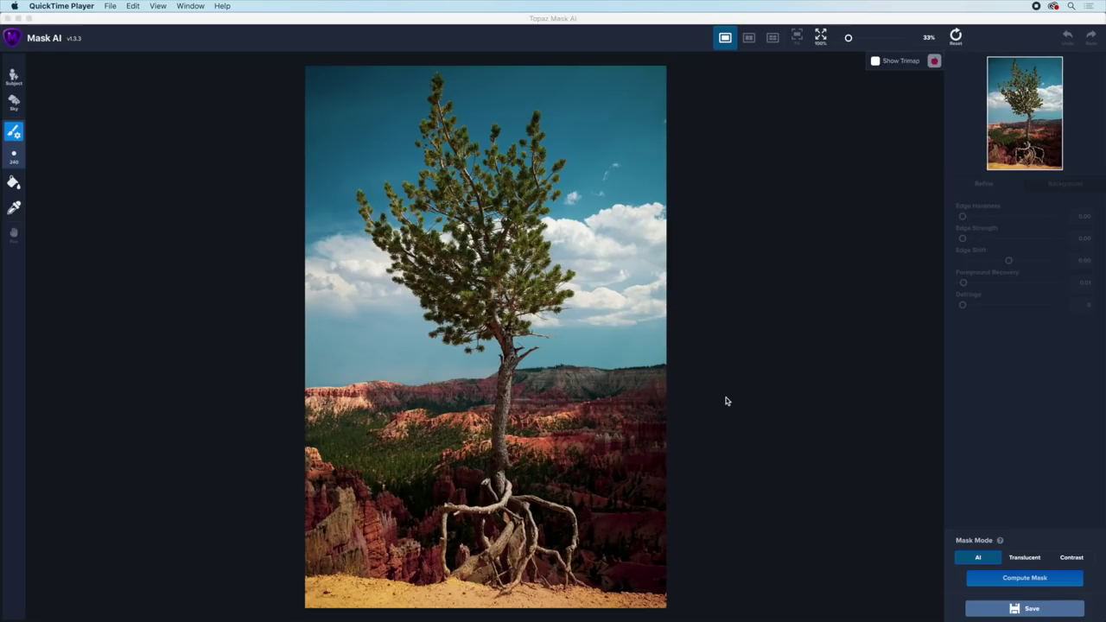
- Show the trimap for the tree photo and auto-detect its sky
left_click(876, 61)
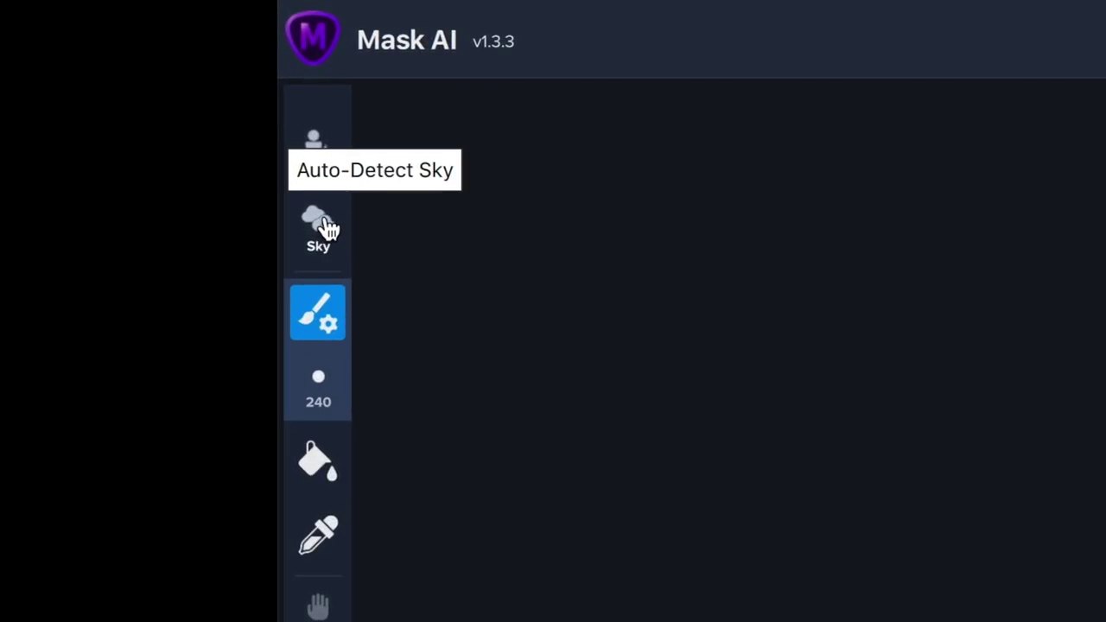
left_click(327, 233)
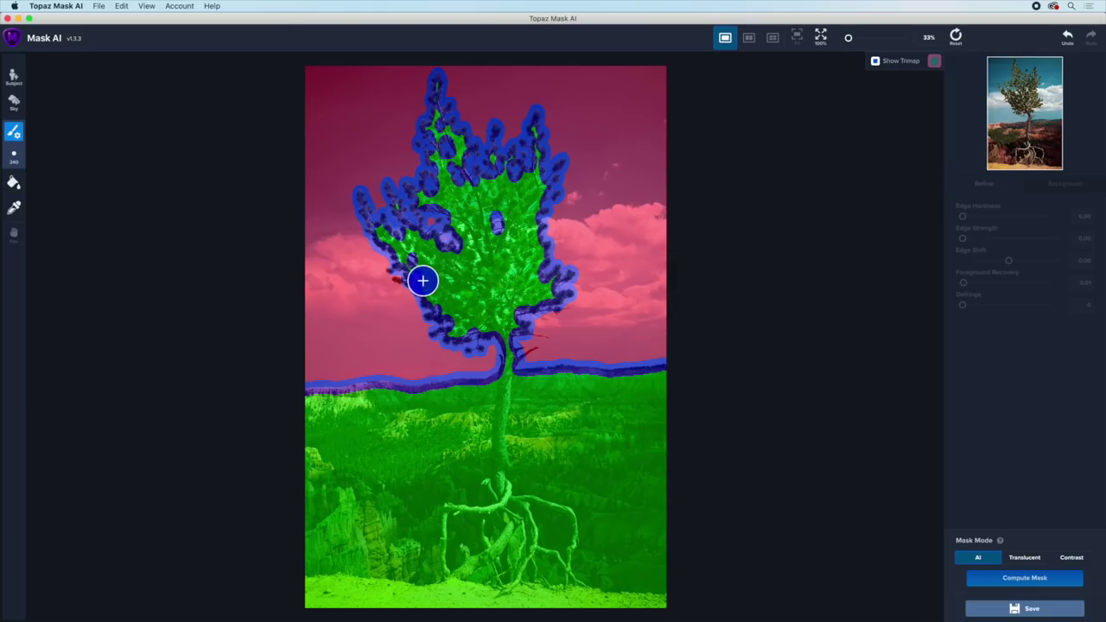
- Reduce the brush size to 150 and paint the blue compute area over the missed bare branches beside the upper trunk
key("[")
key("[")
key("[")
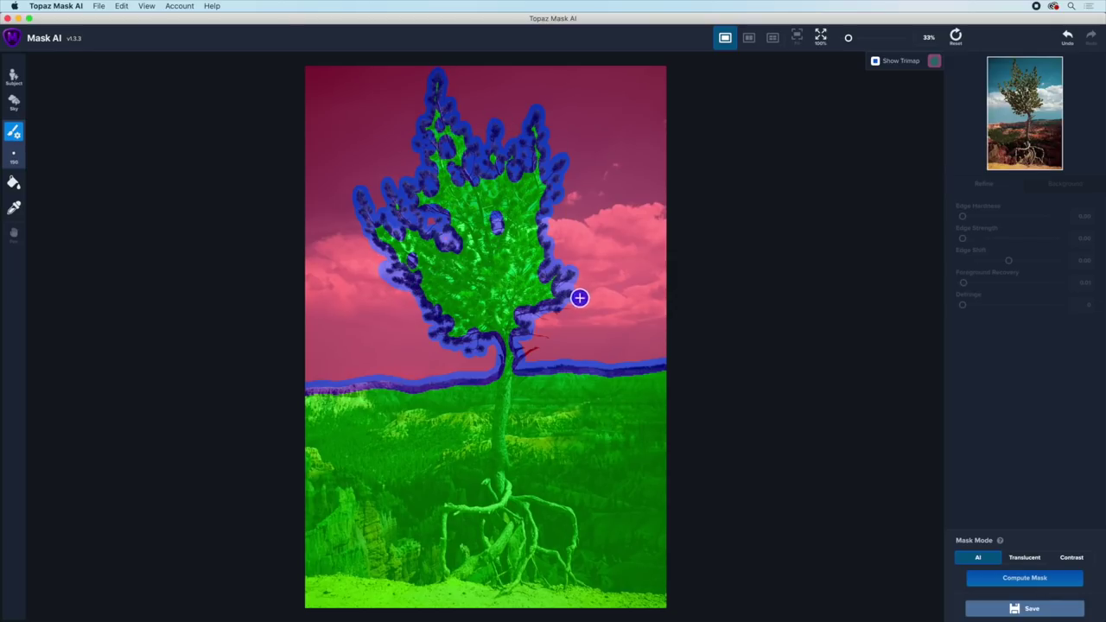
mouse_move(551, 307)
left_mouse_down()
mouse_move(530, 347)
mouse_move(533, 335)
mouse_move(553, 335)
mouse_move(524, 357)
mouse_move(536, 349)
mouse_move(504, 328)
left_mouse_up()
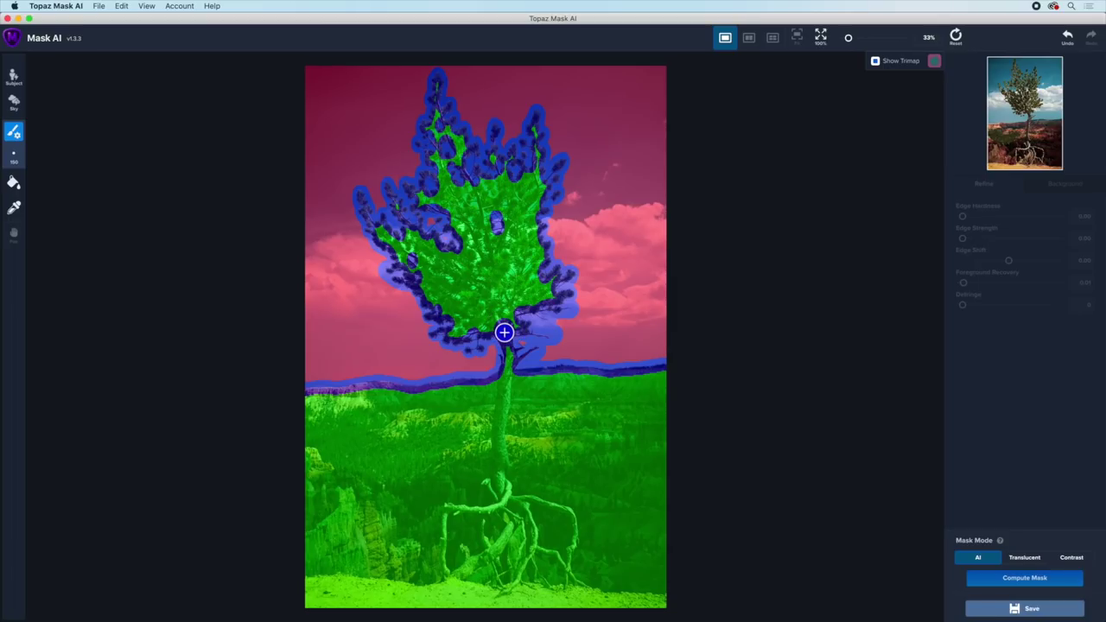
- Fill the tree's green foliage with the blue compute area and compute the mask in AI mode
key("f")
left_click(474, 281)
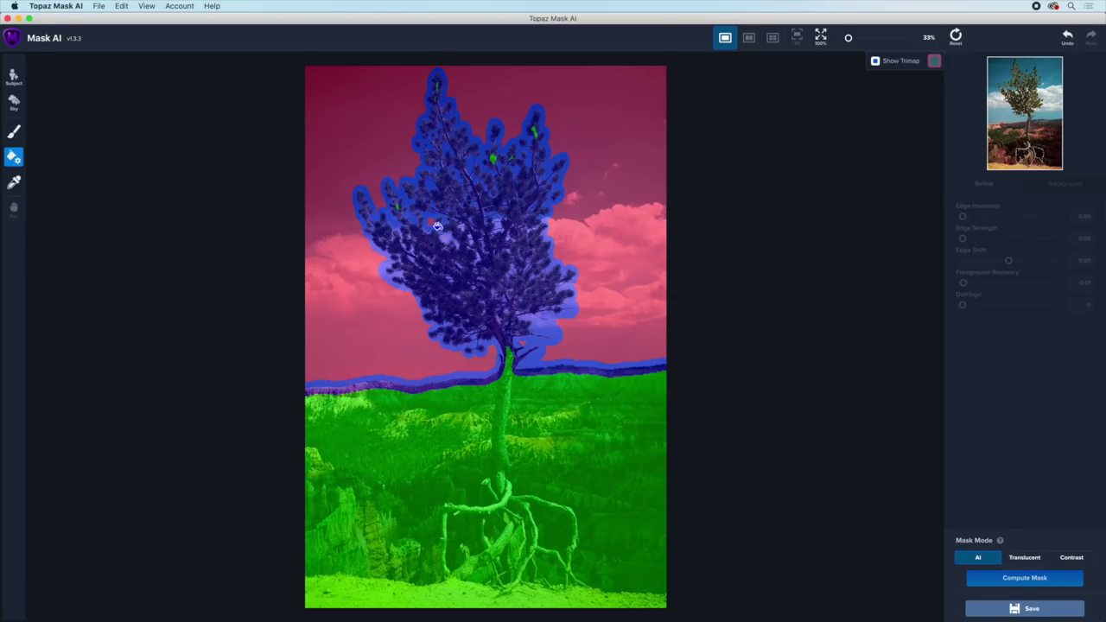
key("b")
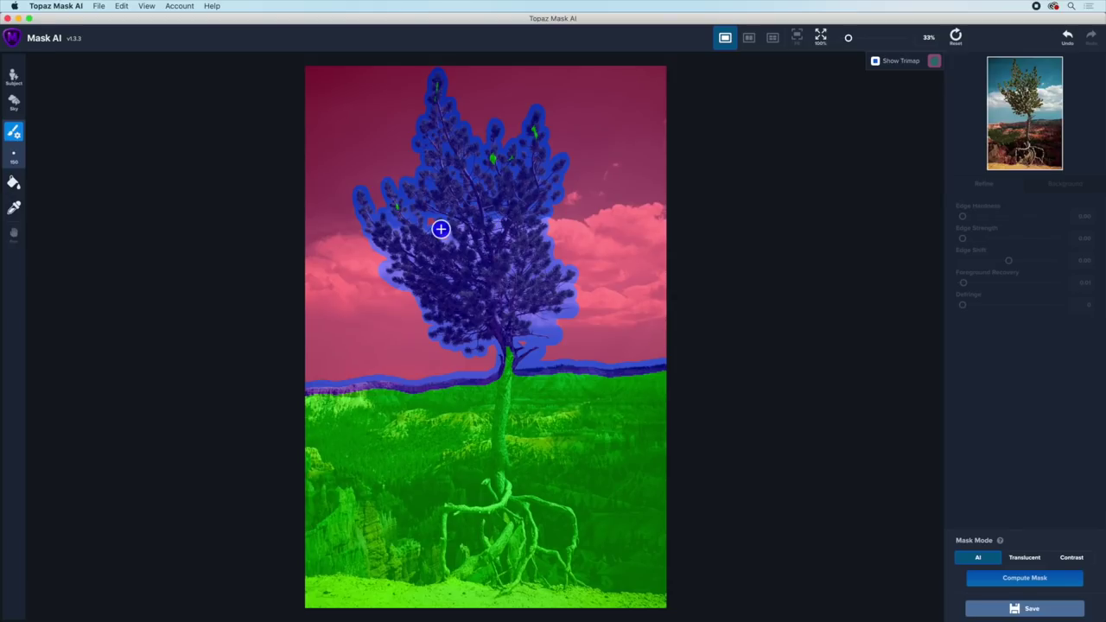
left_click(1013, 579)
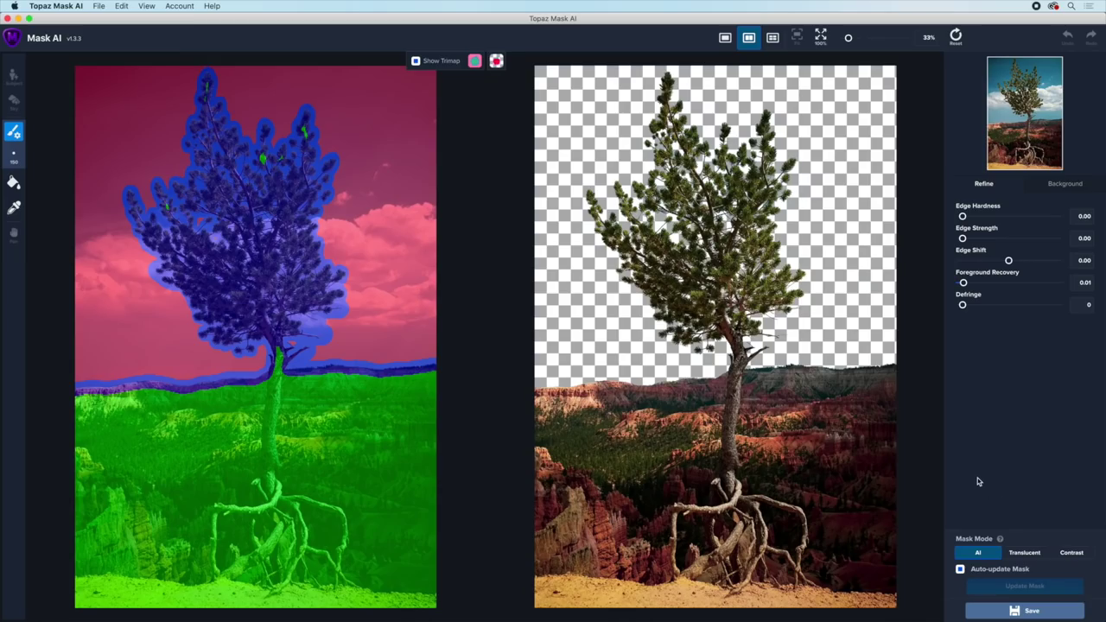
- Check the tree's result in the Mask and Keep views, ending with the kept cutout in a single pane
left_click(496, 61)
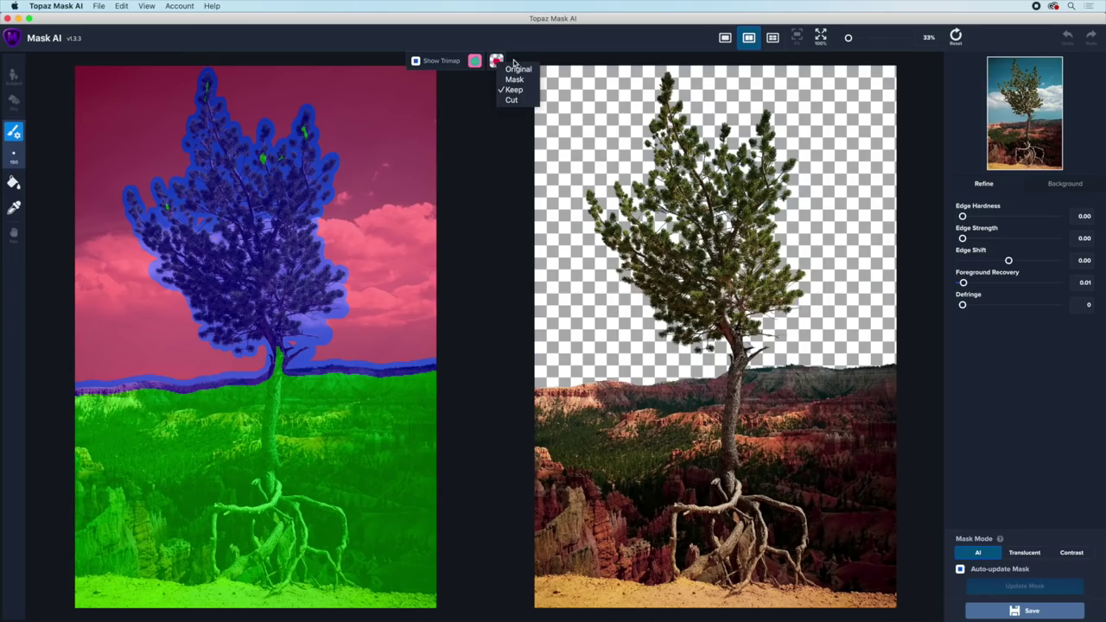
left_click(515, 79)
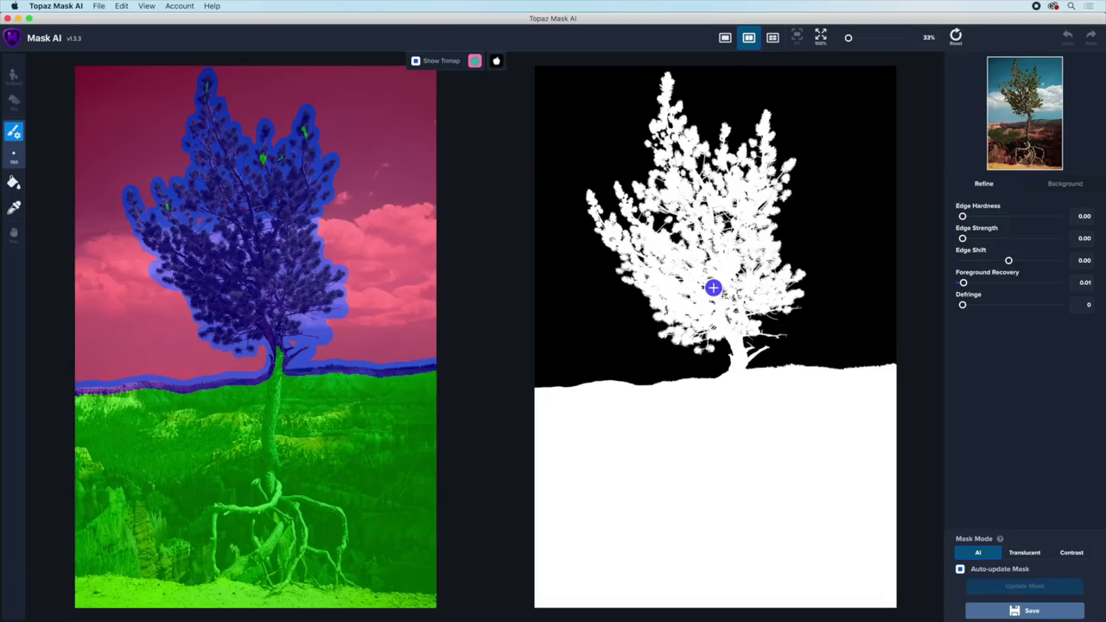
left_click(498, 61)
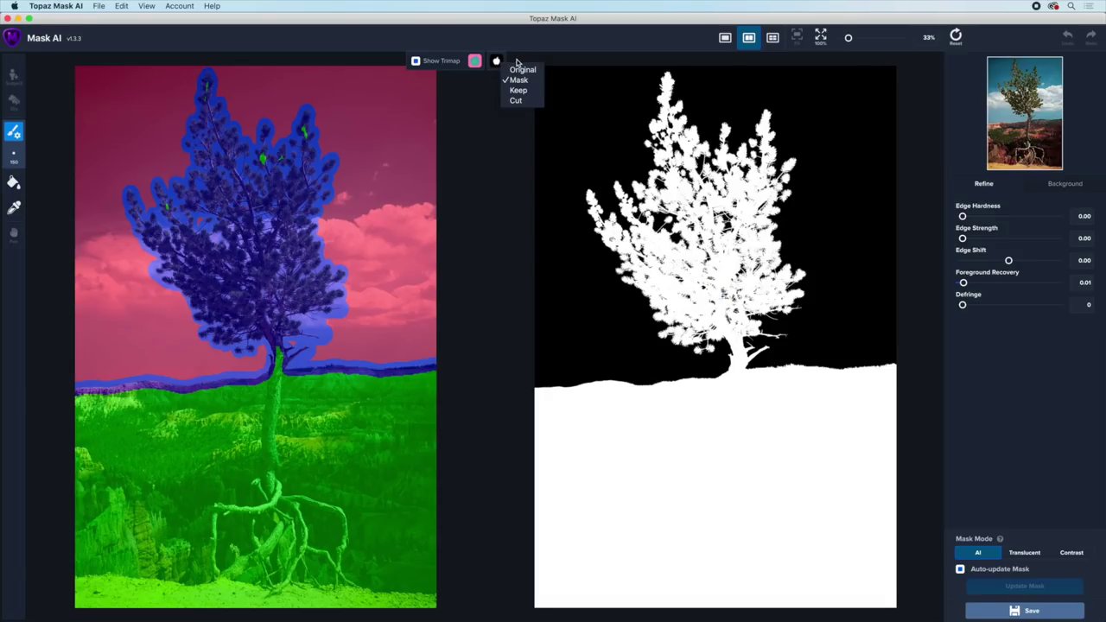
left_click(518, 93)
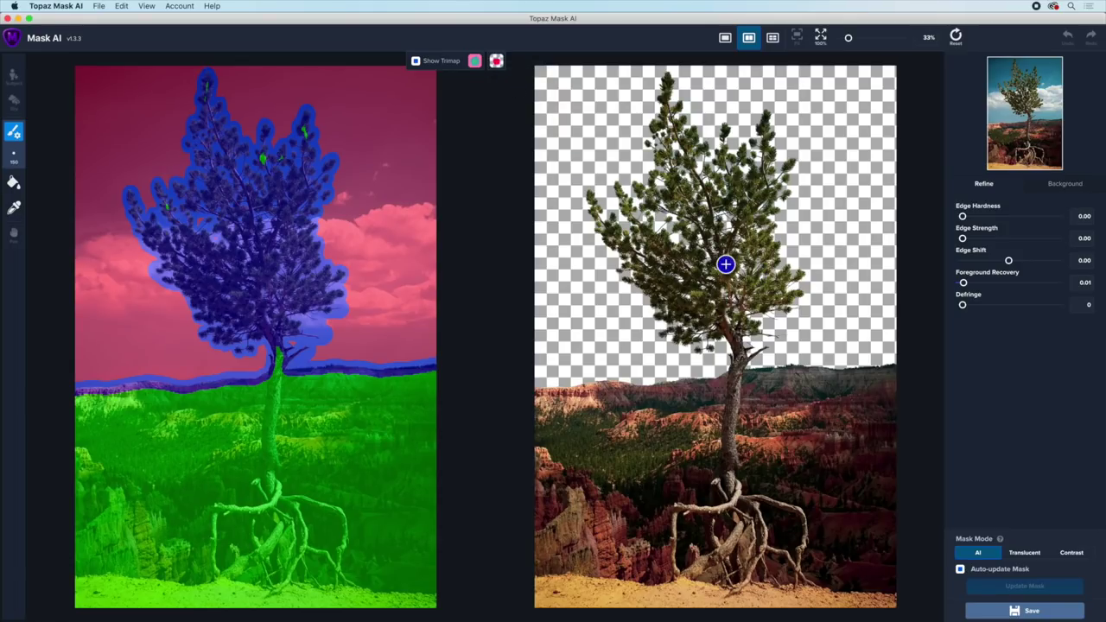
left_click(725, 38)
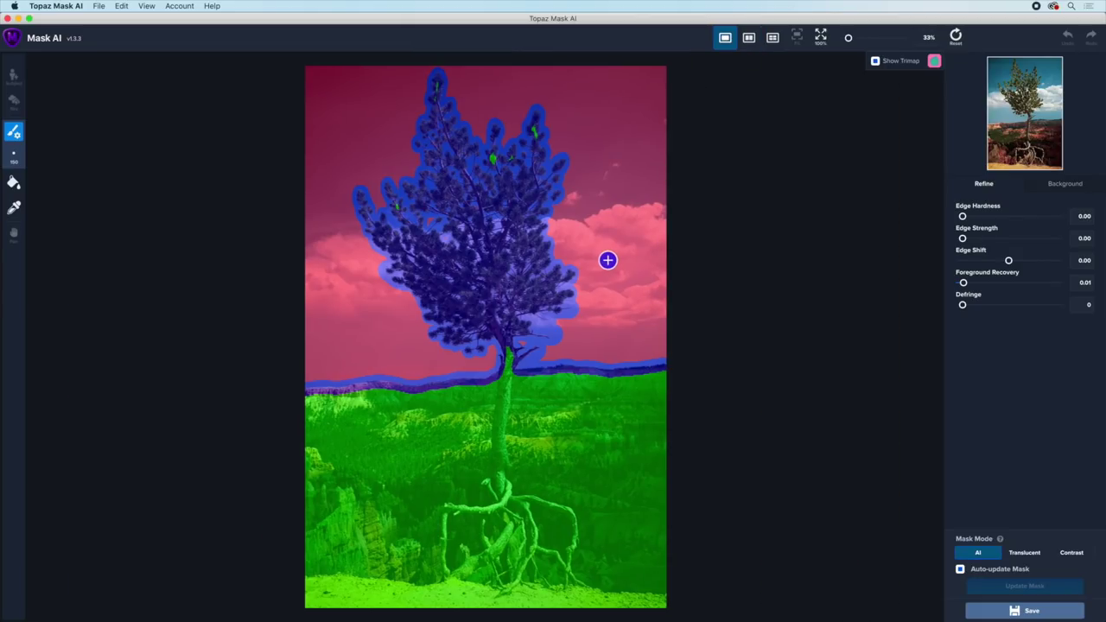
key("m")
key("m")
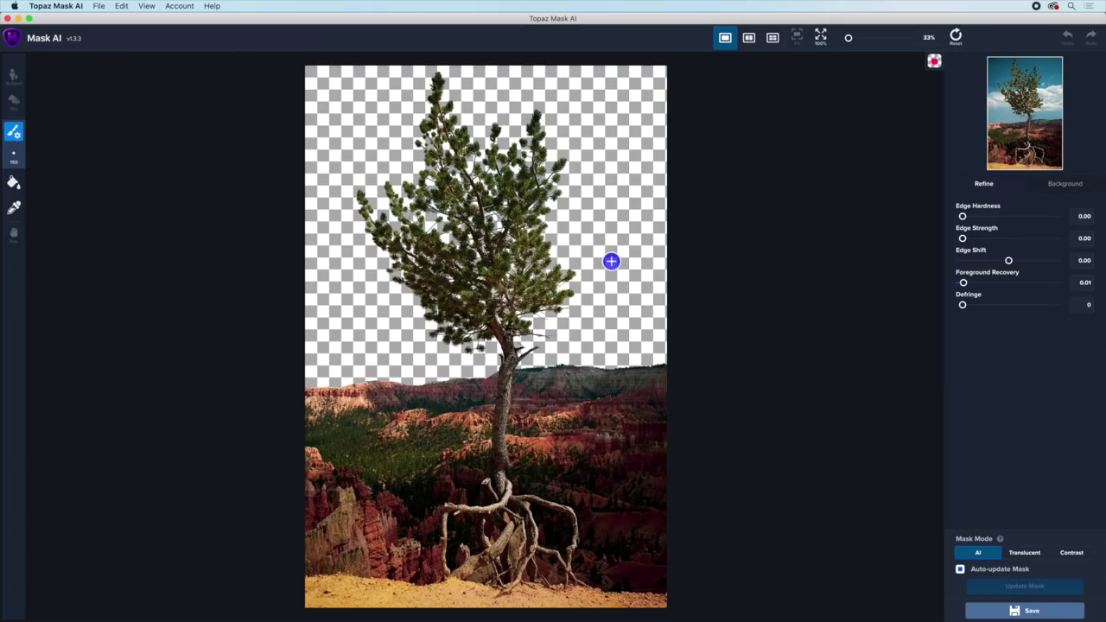
- Load Clouds02.jpg from the Backgrounds folder as the tree photo's replacement background image
left_click(1065, 184)
left_click(1070, 213)
left_click(1065, 257)
double_click(526, 121)
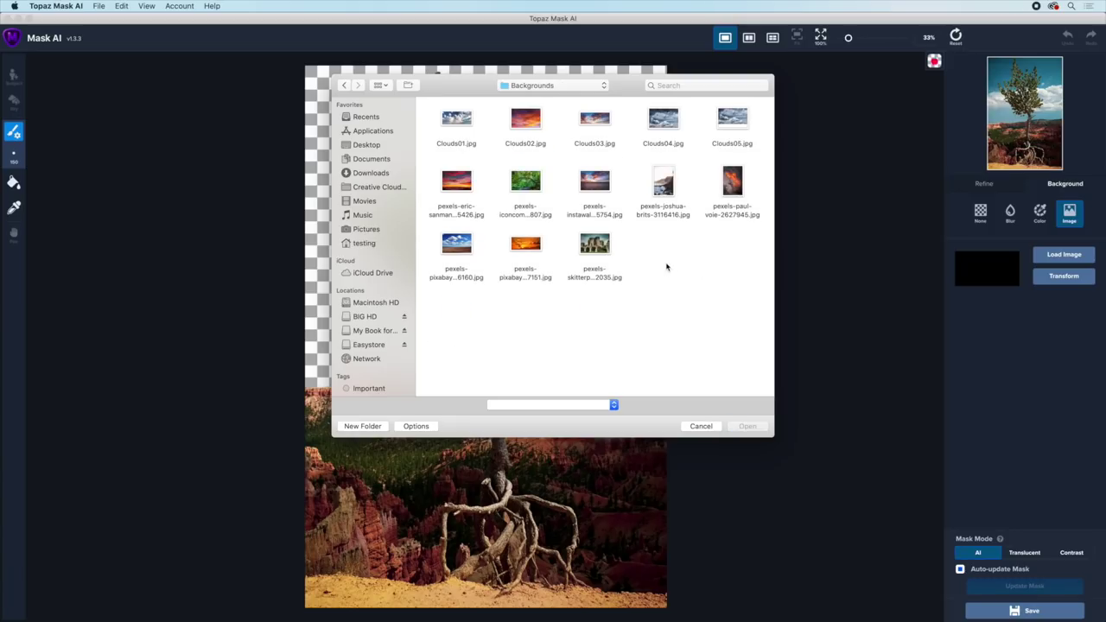
double_click(527, 118)
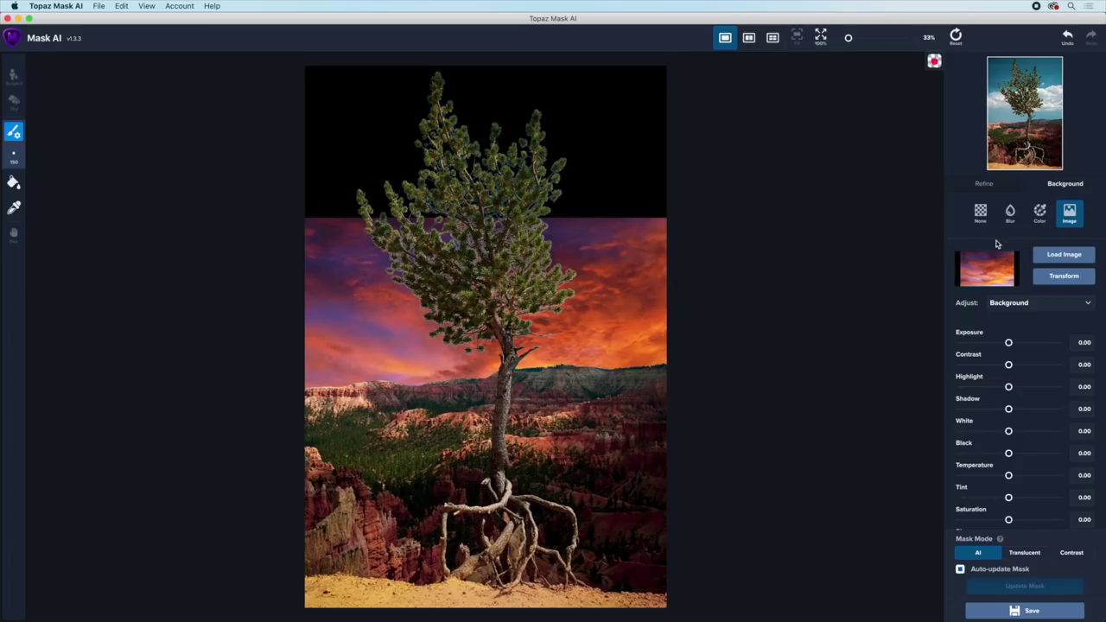
- Transform the sunset background: enlarge it and move it up until it fills the whole sky behind the tree
left_click(1054, 276)
left_click_drag(528, 432, 539, 228)
left_click_drag(675, 170, 756, 141)
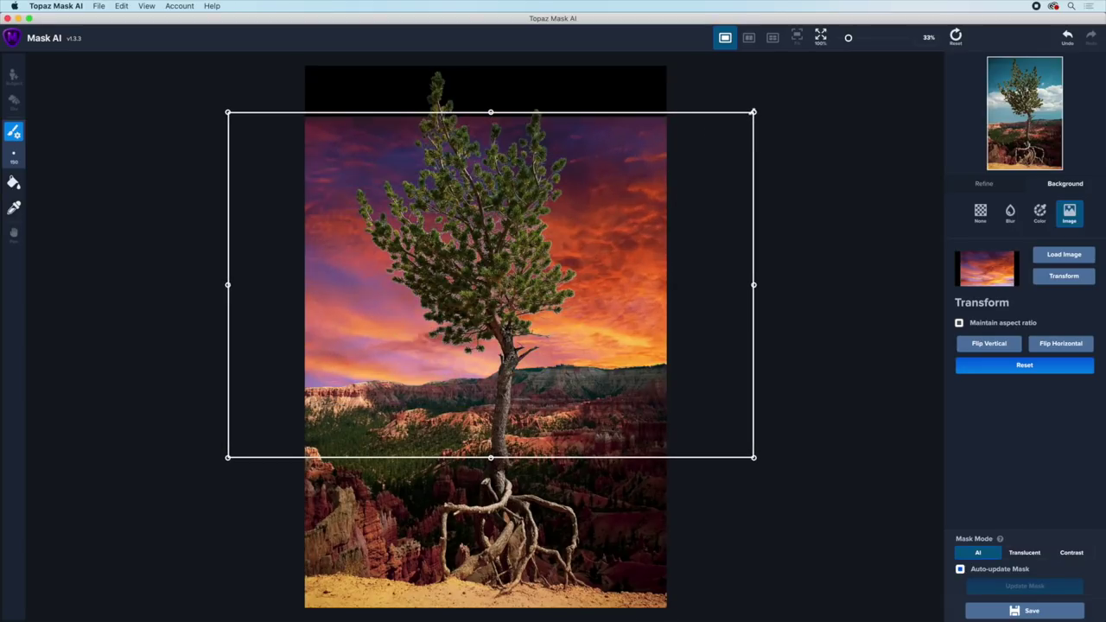
left_click_drag(765, 104, 774, 98)
left_click_drag(608, 339, 540, 298)
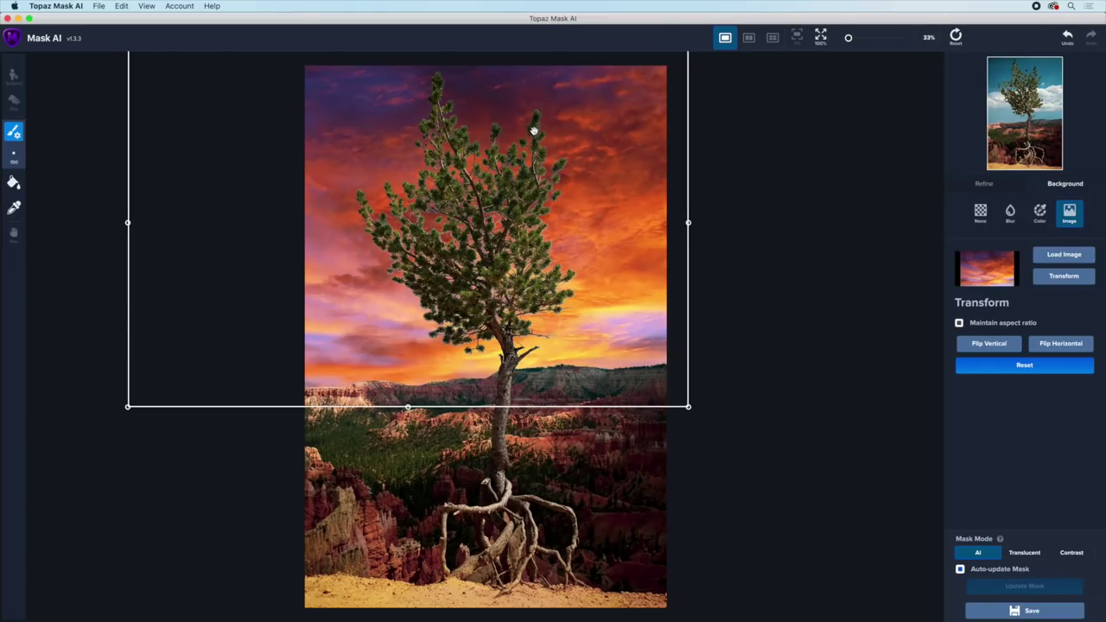
- Set the tree's Foreground Recovery to 0.94 and inspect the foliage edges at 100%
left_click(984, 184)
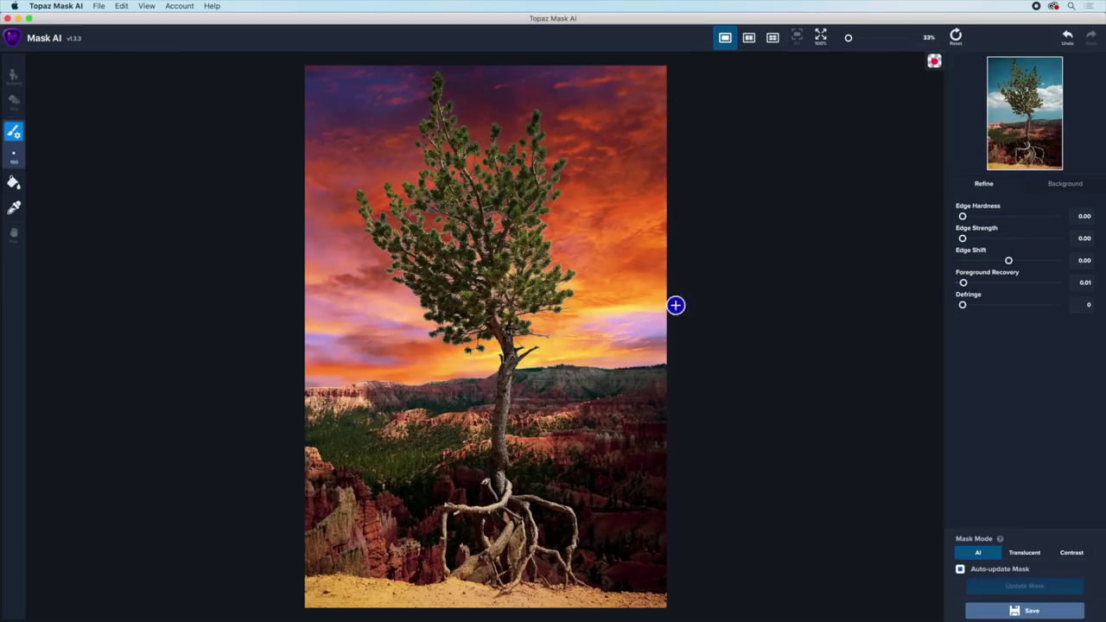
left_click_drag(963, 284, 1049, 283)
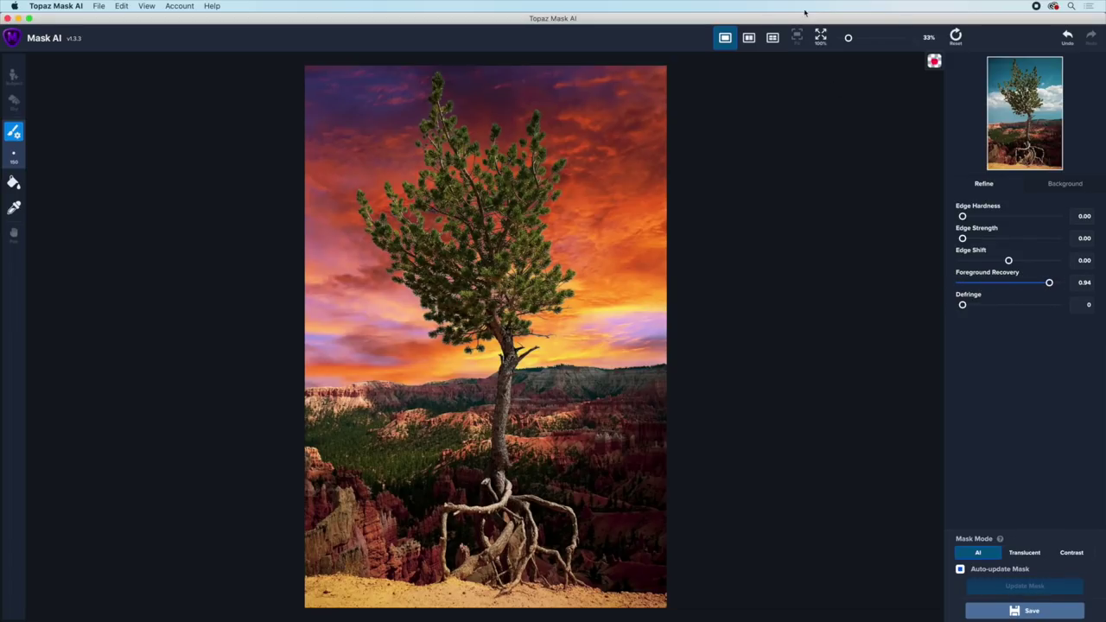
left_click(822, 35)
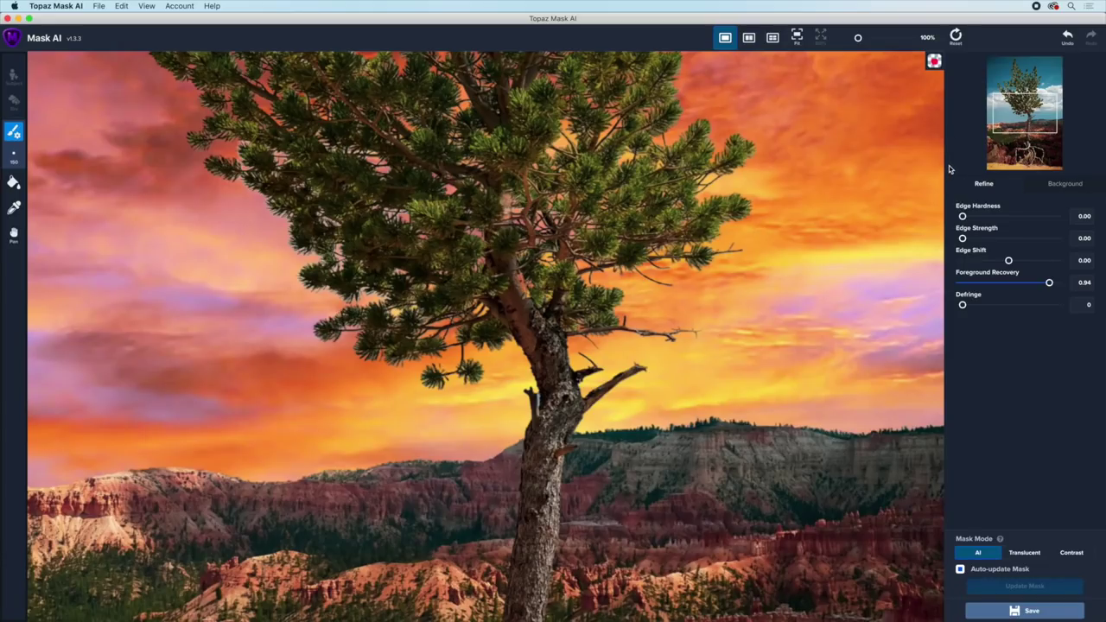
left_click_drag(1027, 130, 1027, 109)
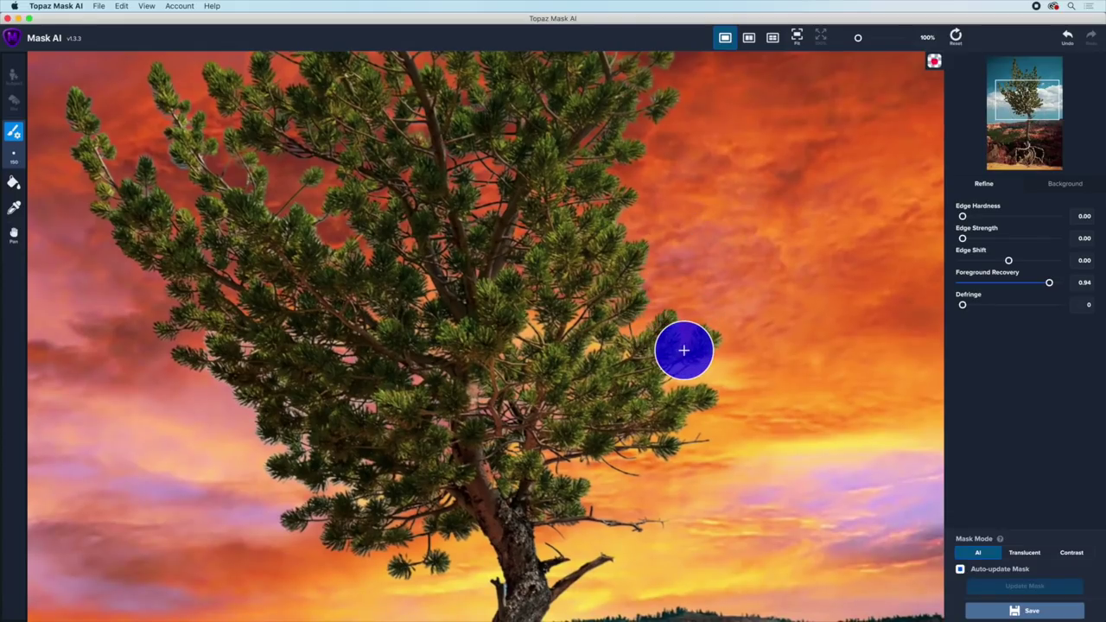
- Warm the tree photo's foreground to match the sunset by setting the Foreground Temperature to 0.95
left_click(1055, 187)
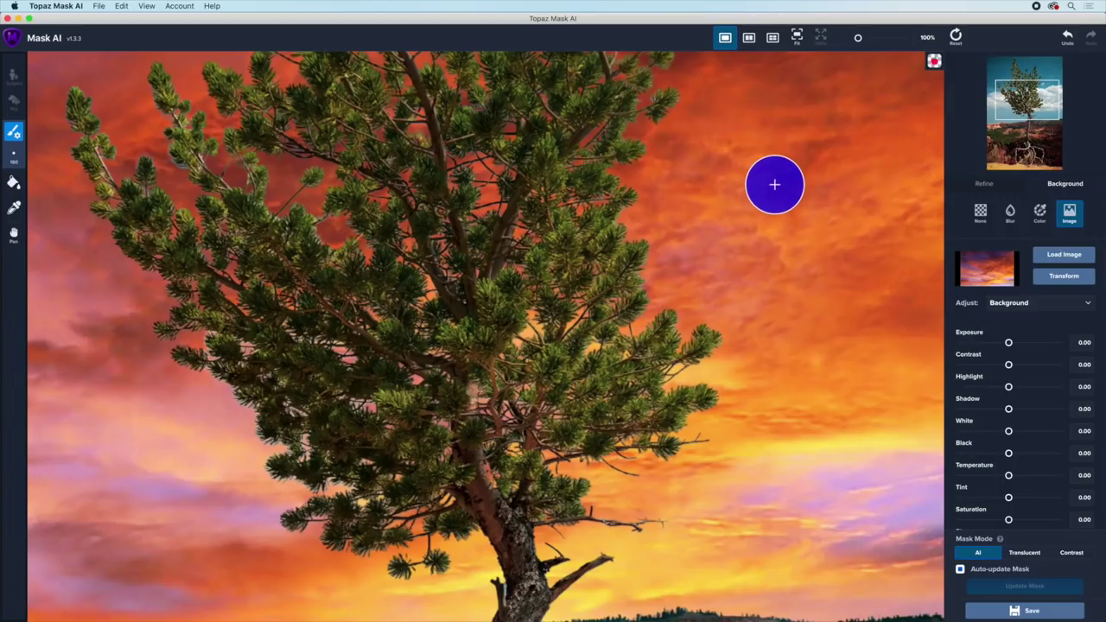
key("super+0")
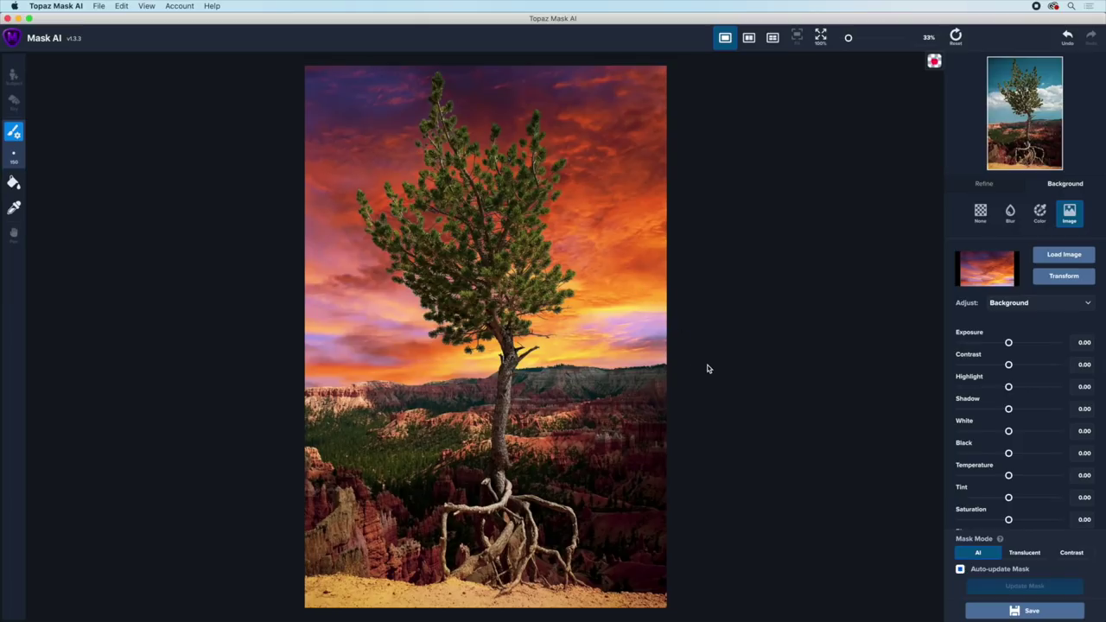
left_click(1027, 307)
left_click(1045, 311)
left_click_drag(1009, 476, 1053, 477)
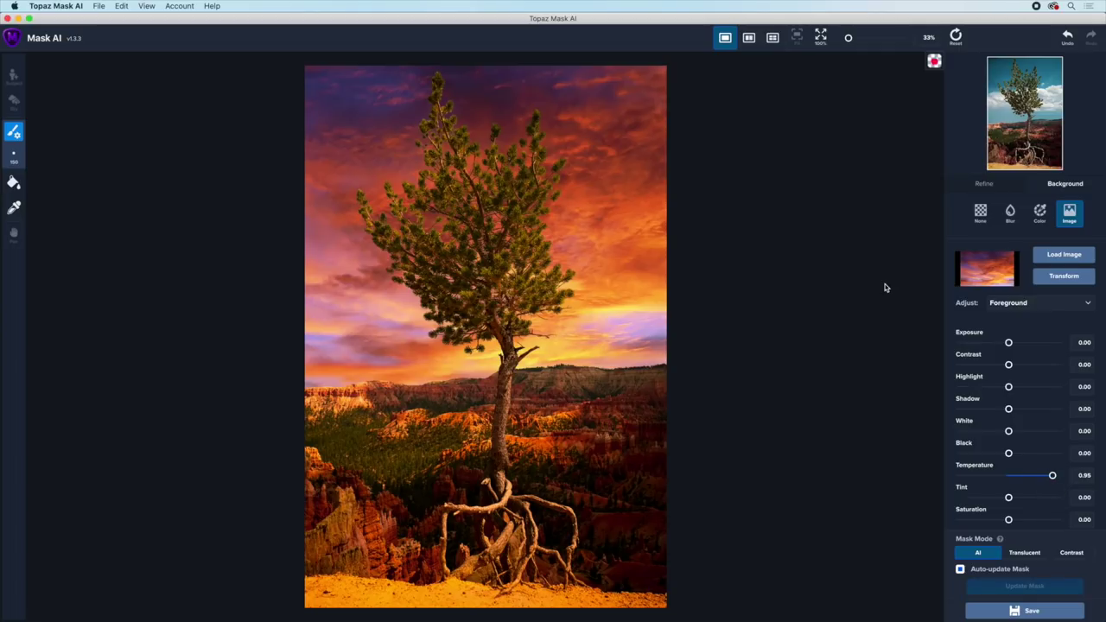
- Compare the tree's original photo without trimap and the result side by side, inspecting branches and horizon at 100%
left_click(749, 37)
left_click(474, 60)
left_click(494, 70)
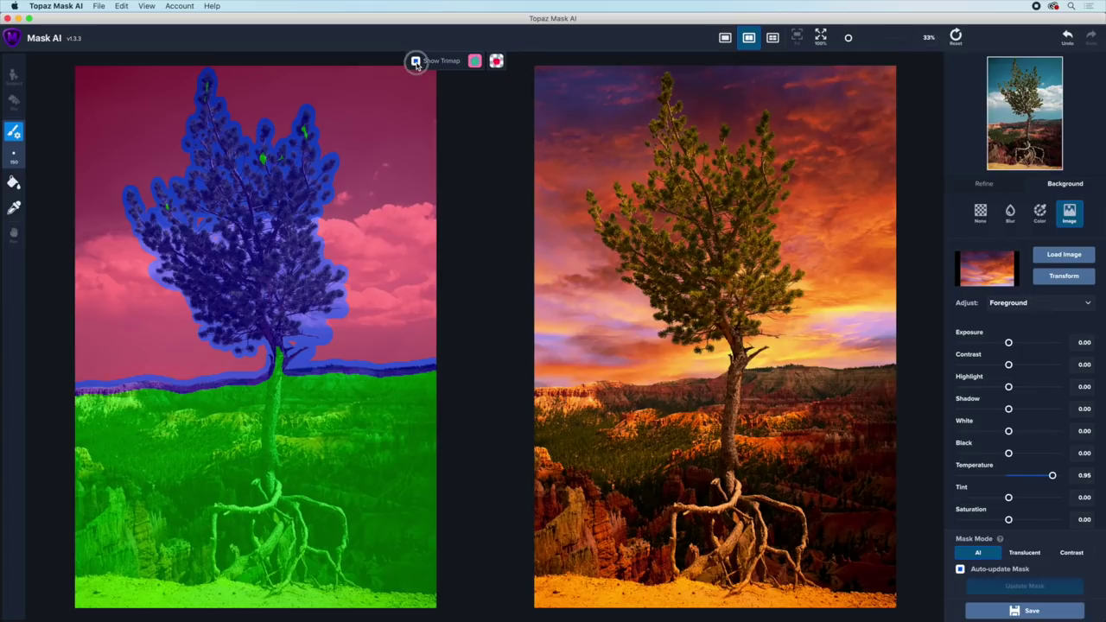
left_click(416, 61)
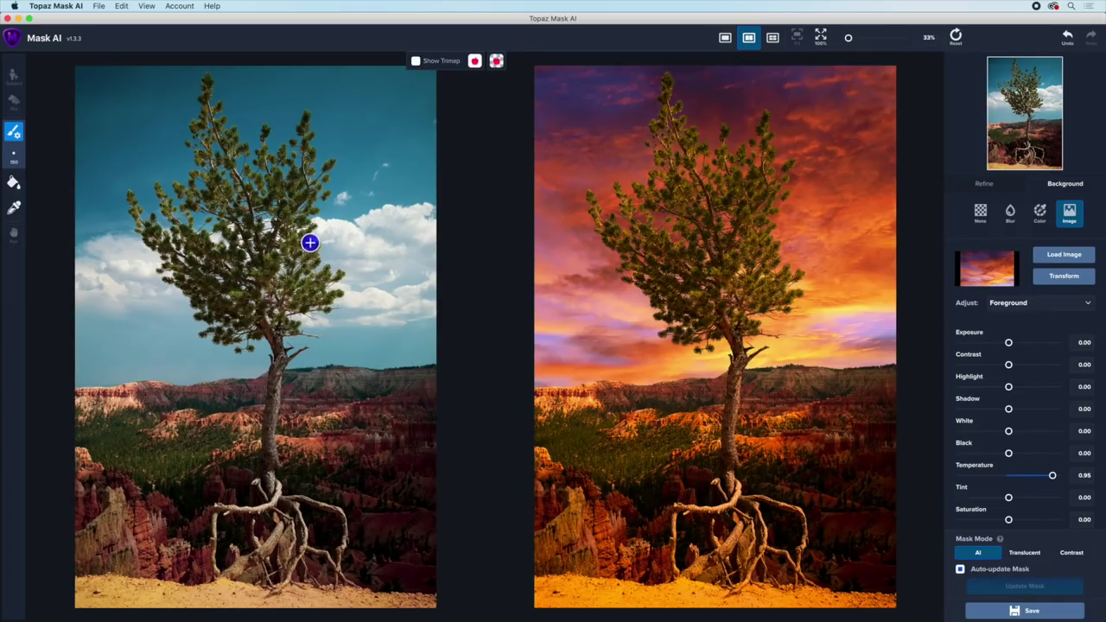
left_click(821, 34)
left_click_drag(1026, 112, 1039, 125)
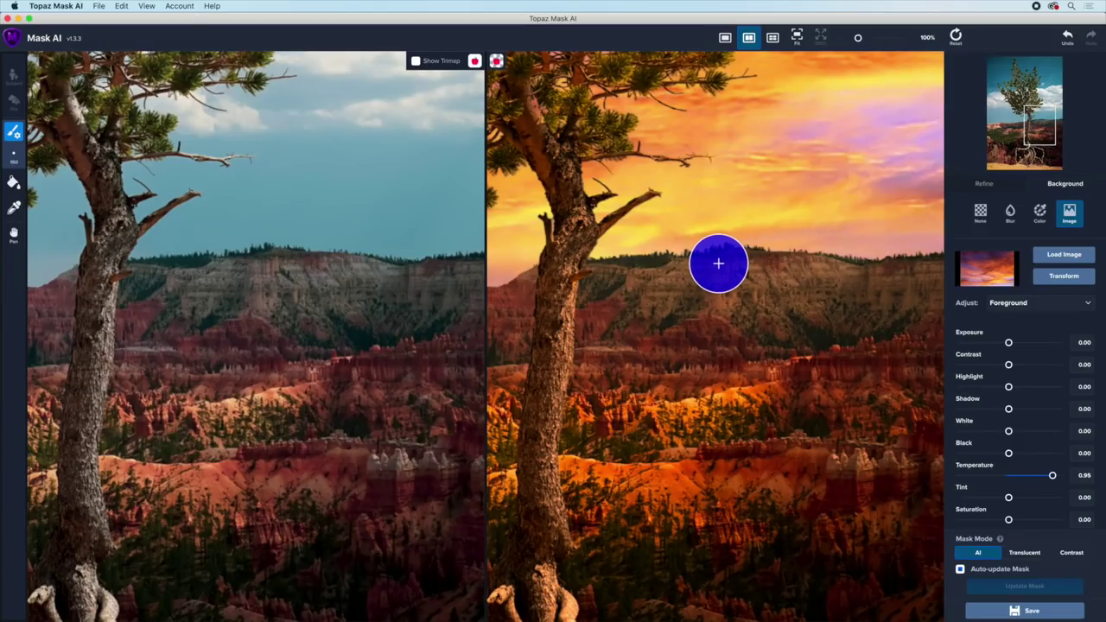
left_click_drag(1036, 112, 1027, 102)
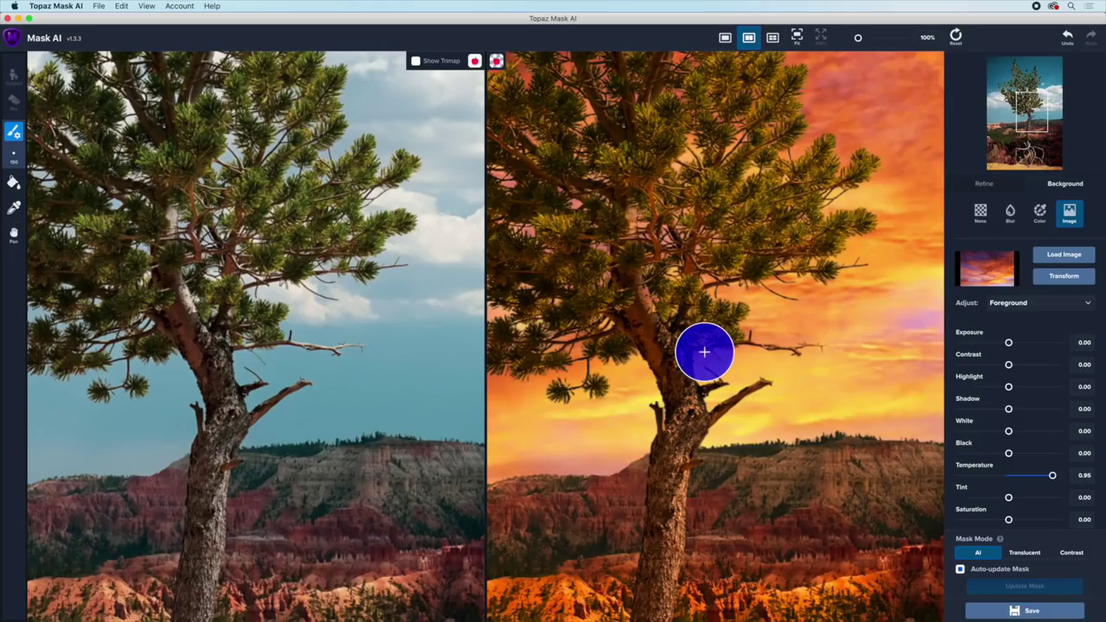
left_click_drag(1029, 112, 1027, 104)
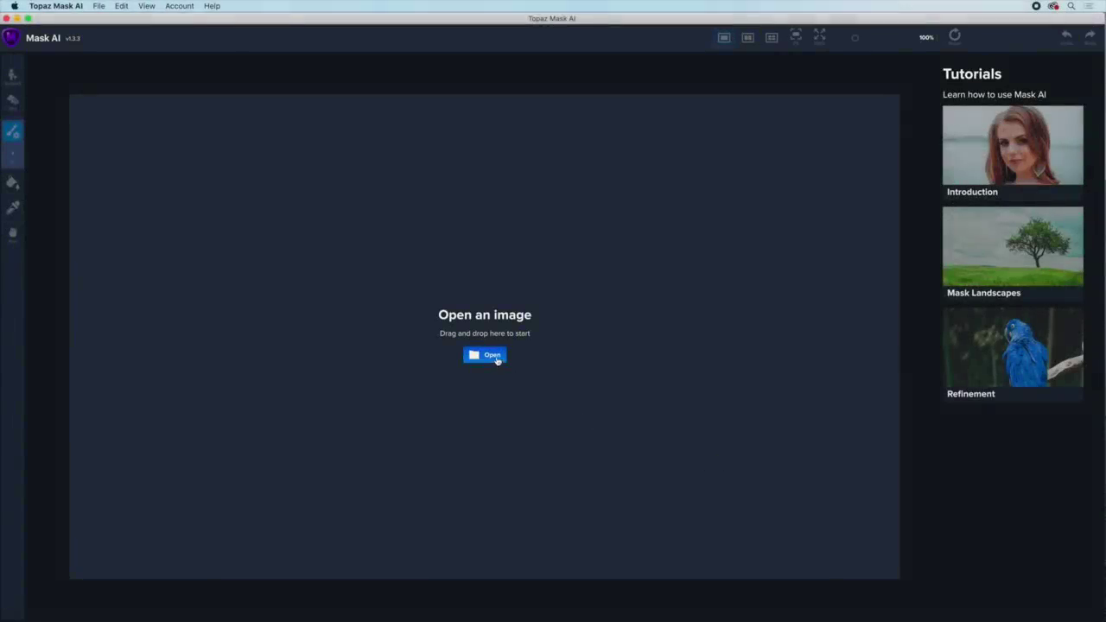
- Open the Eiffel Tower photo Tower.jpg and briefly hide its trimap to view the original picture
left_click(491, 356)
left_click(595, 309)
double_click(595, 308)
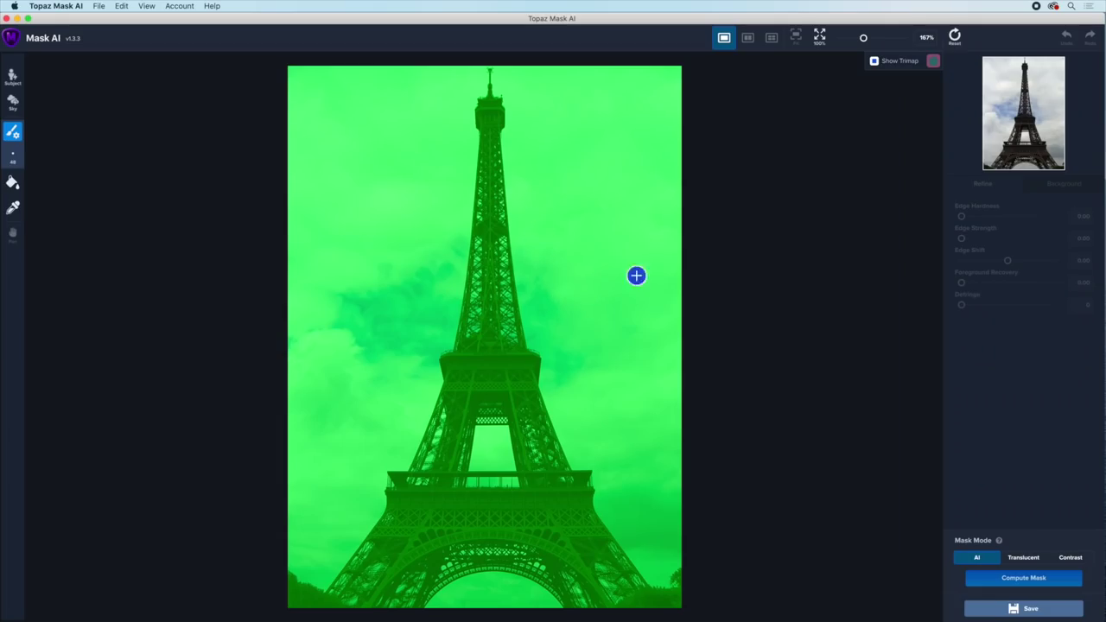
left_click(874, 61)
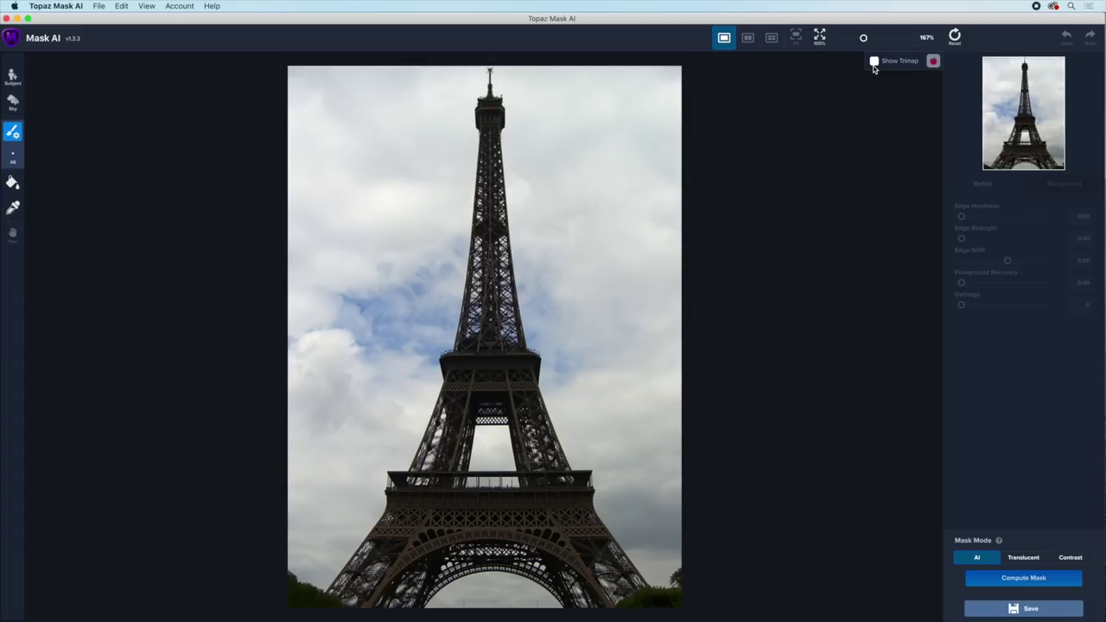
left_click(874, 62)
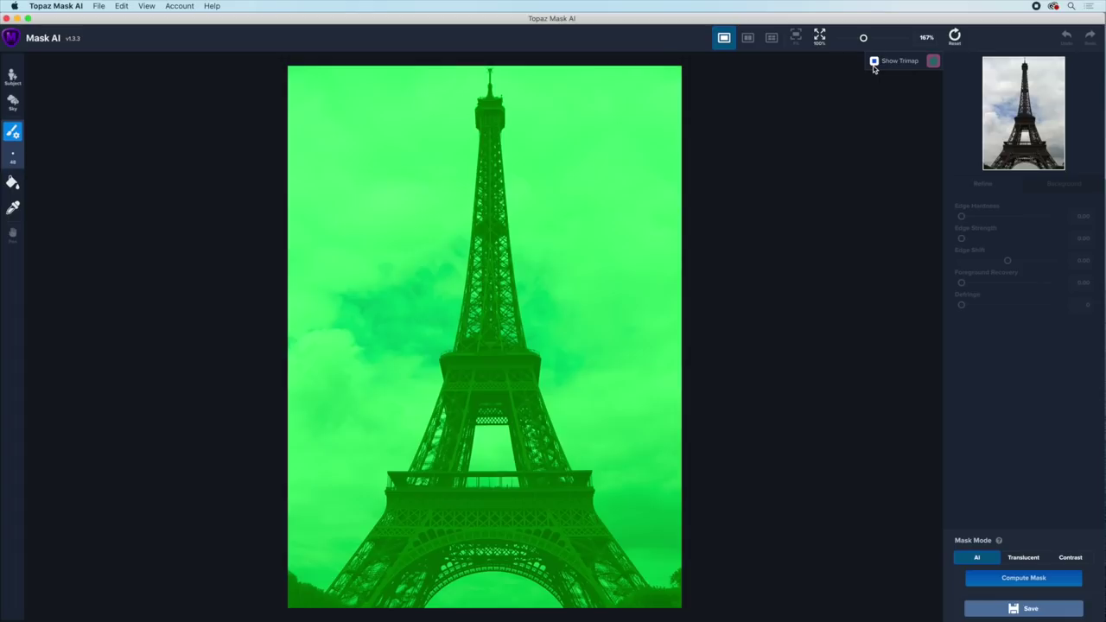
- Detect the sky automatically and fill the whole tower with the blue compute colour
left_click(13, 103)
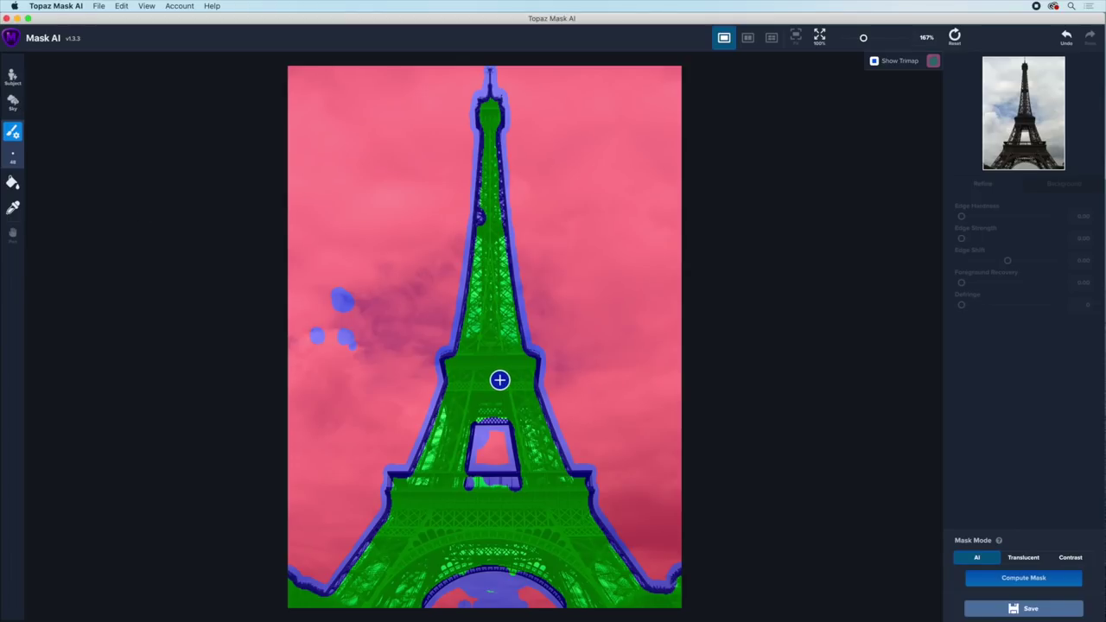
key("g")
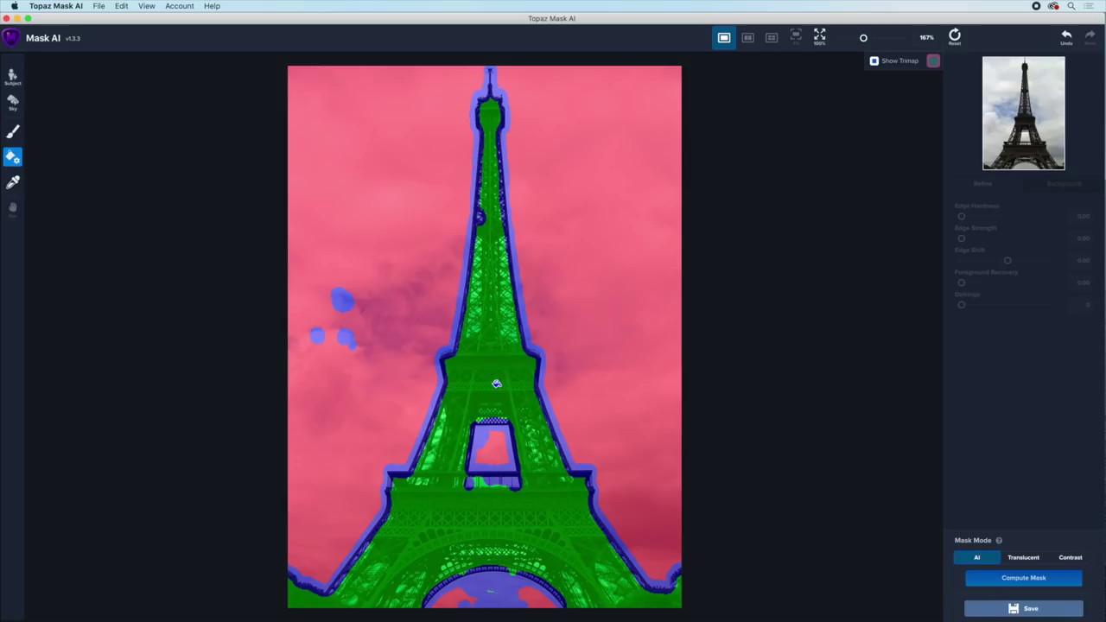
left_click(490, 383)
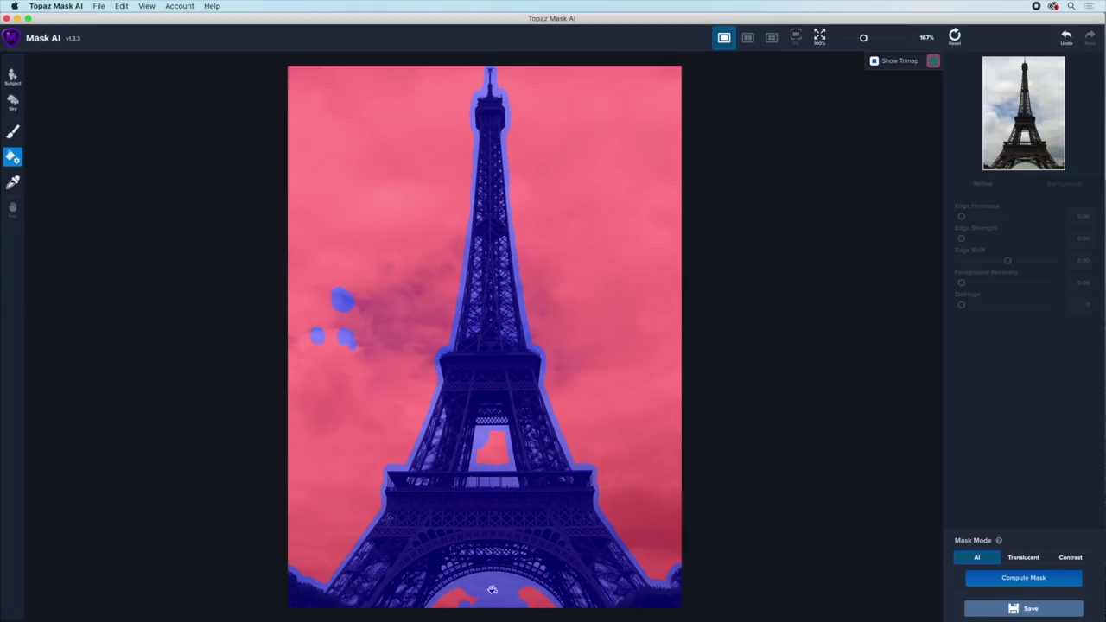
- Paint the sky under the arch and the stray blue spots beside the tower as cut, and compute the mask
key("b")
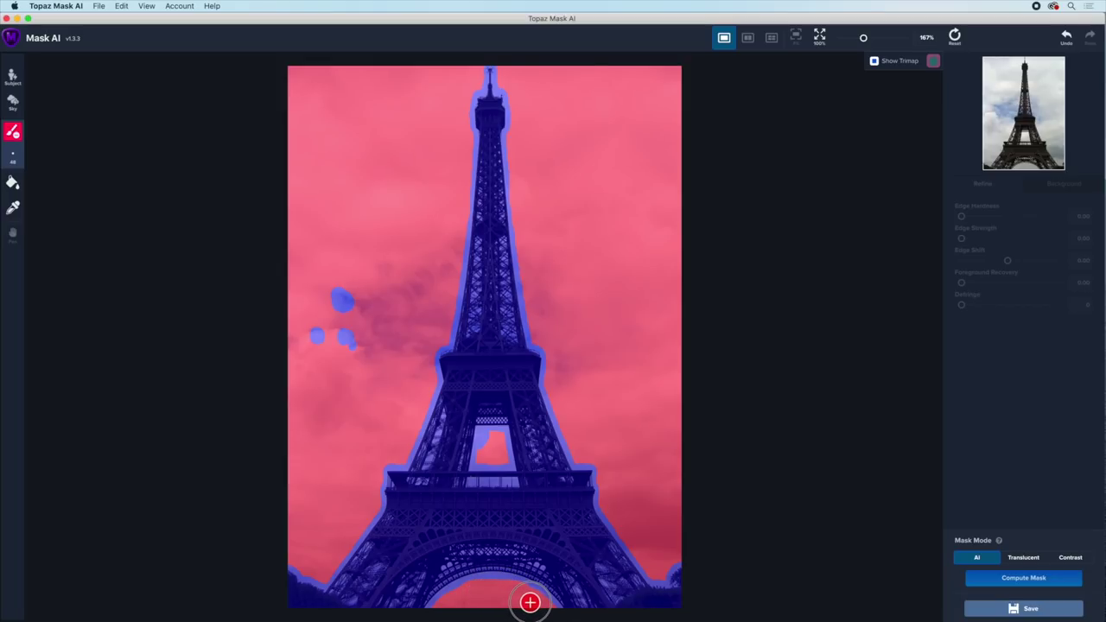
mouse_move(353, 356)
left_mouse_down()
mouse_move(328, 308)
mouse_move(313, 353)
mouse_move(350, 355)
left_mouse_up()
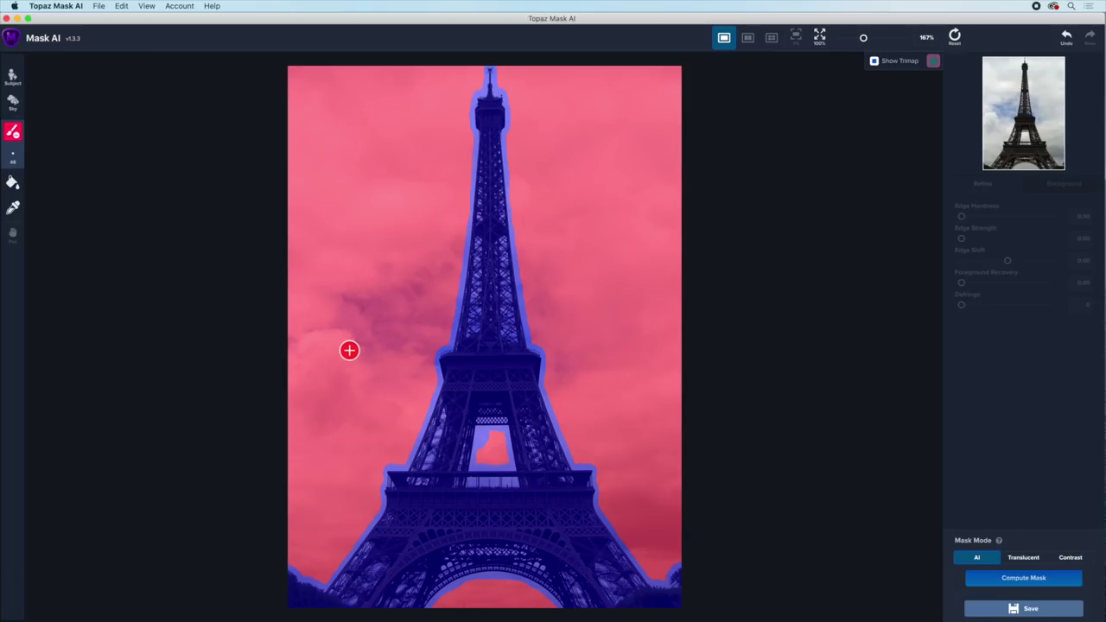
left_click(1024, 577)
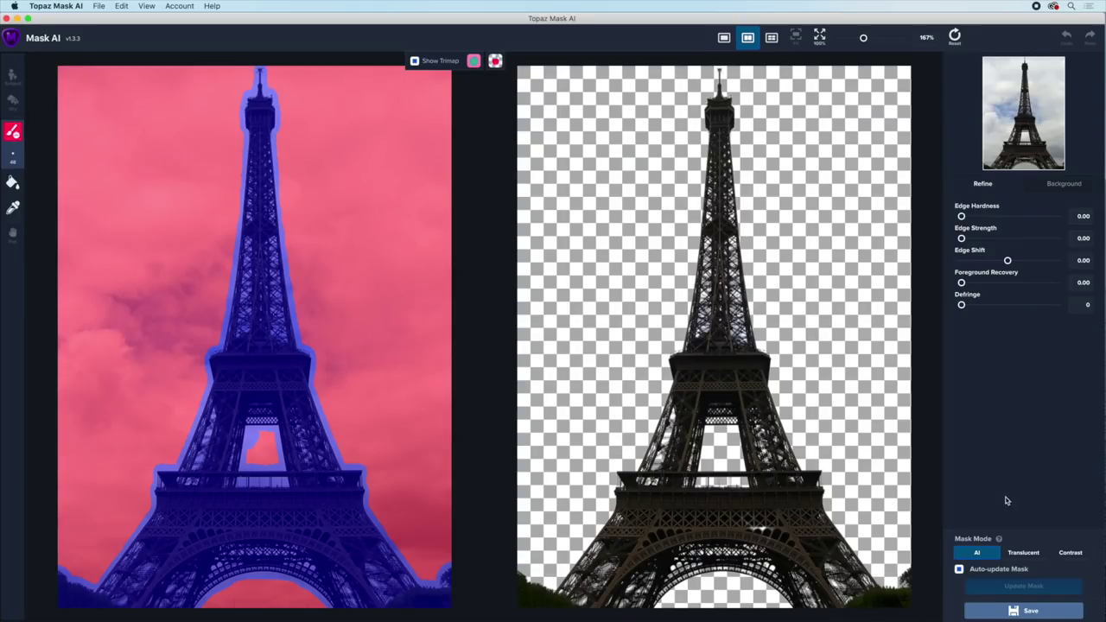
- In the Mask view, touch up the dark spot above the arch with compute and brush keep above the arch's left side
left_click(497, 63)
left_click(515, 80)
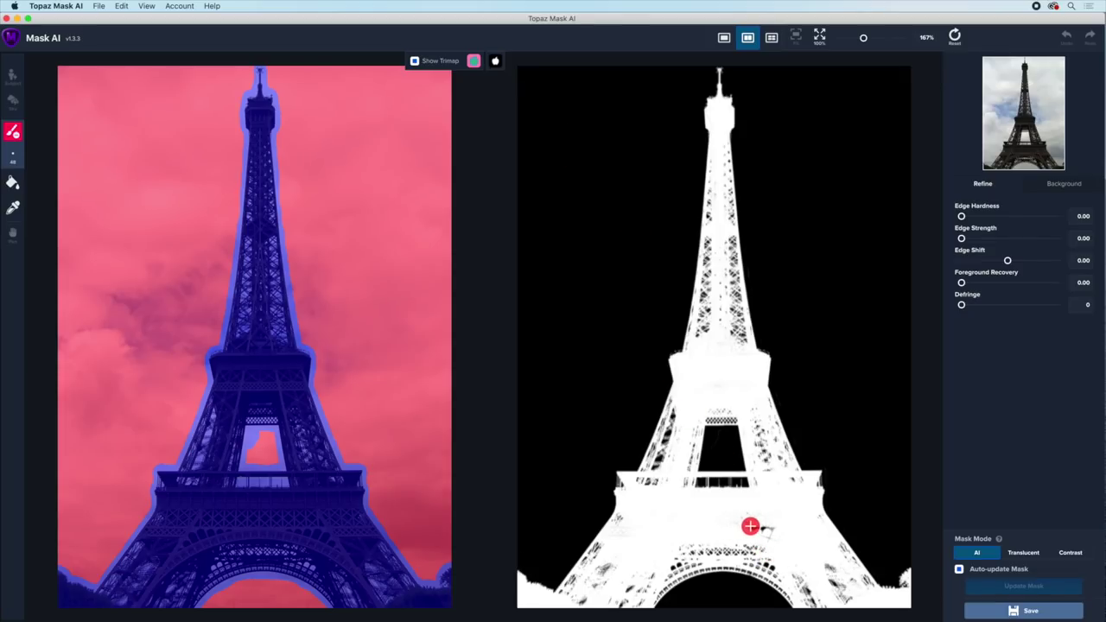
key("x")
mouse_move(773, 533)
left_mouse_down()
mouse_move(754, 527)
mouse_move(760, 518)
mouse_move(772, 536)
left_mouse_up()
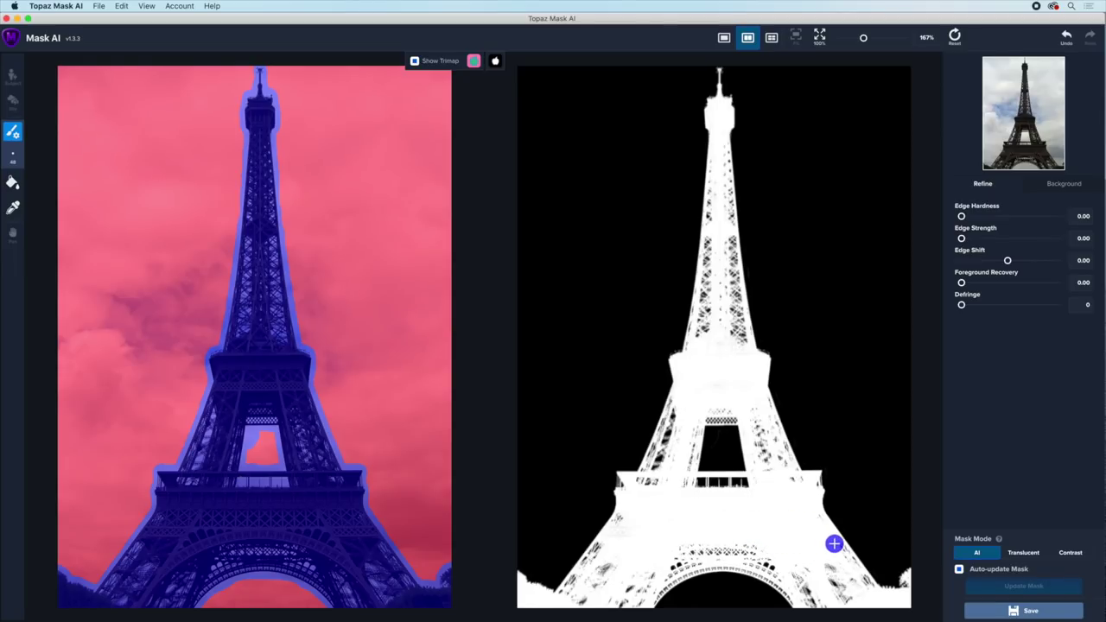
key("x")
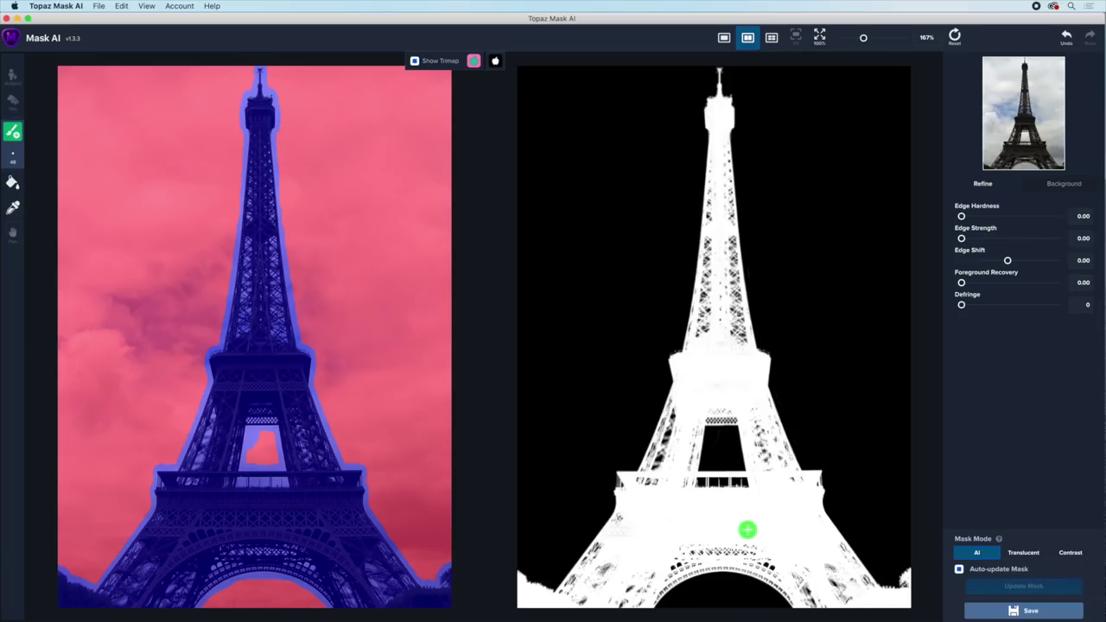
mouse_move(643, 534)
left_mouse_down()
mouse_move(630, 531)
mouse_move(687, 530)
left_mouse_up()
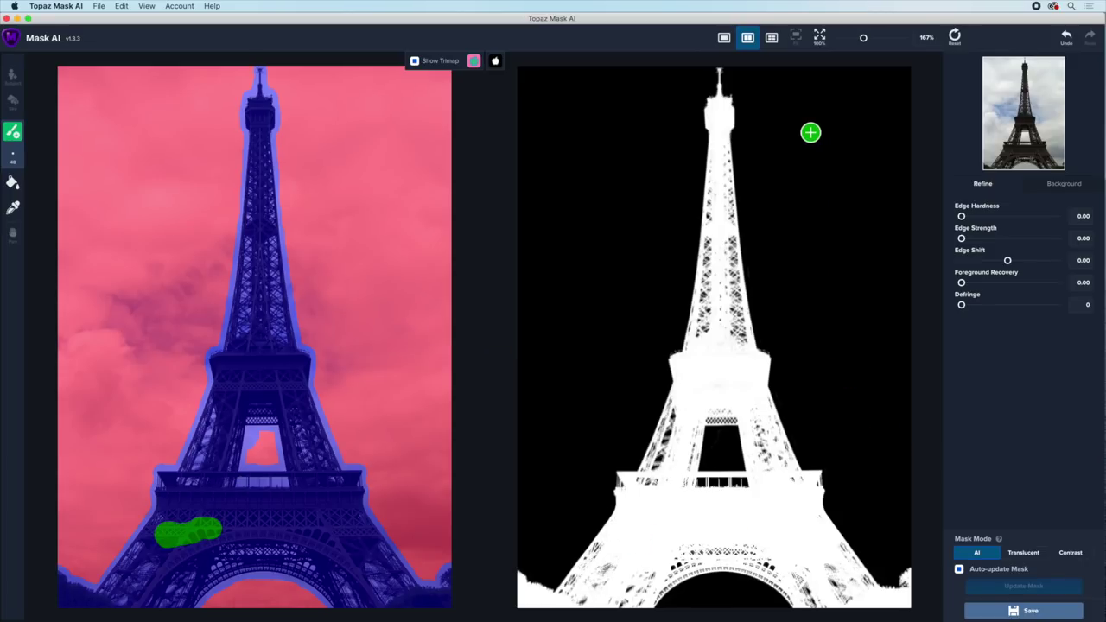
- Show the tower's cutout in a single pane and load the pexels-freestoc...462.jpg clouds from the Backgrounds folder as replacement background
key("1")
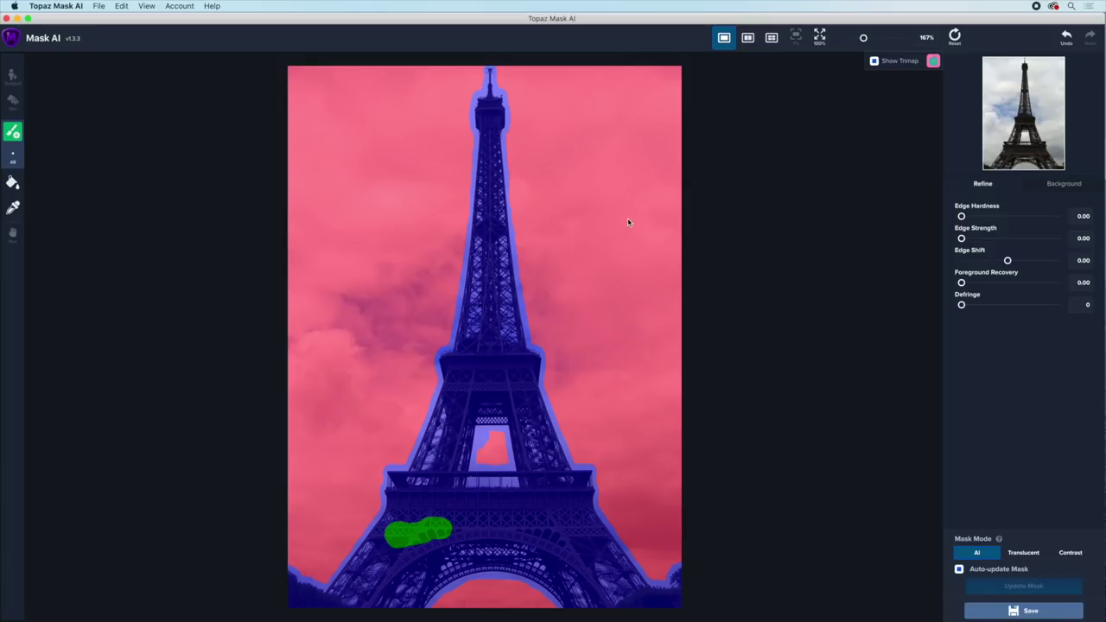
key("m")
key("c")
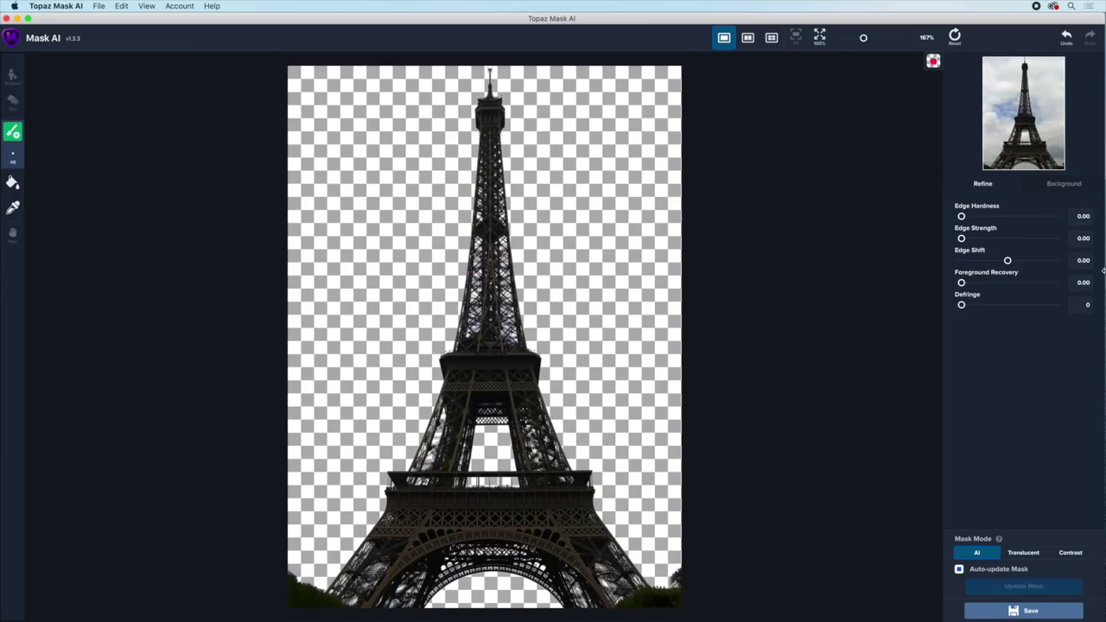
left_click(1065, 183)
left_click(1068, 213)
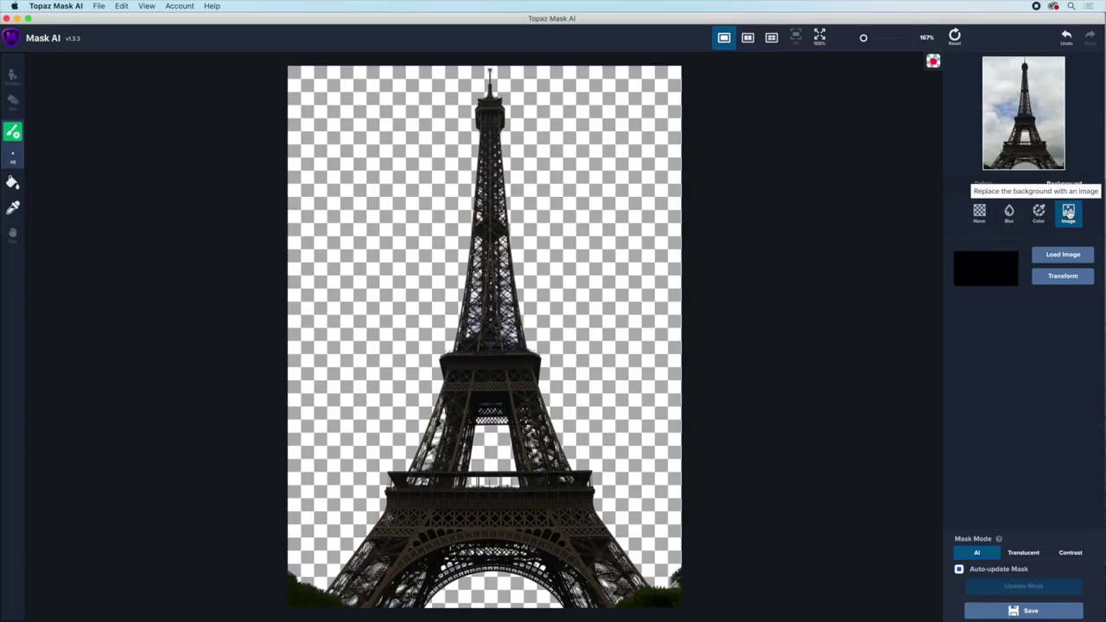
left_click(1064, 255)
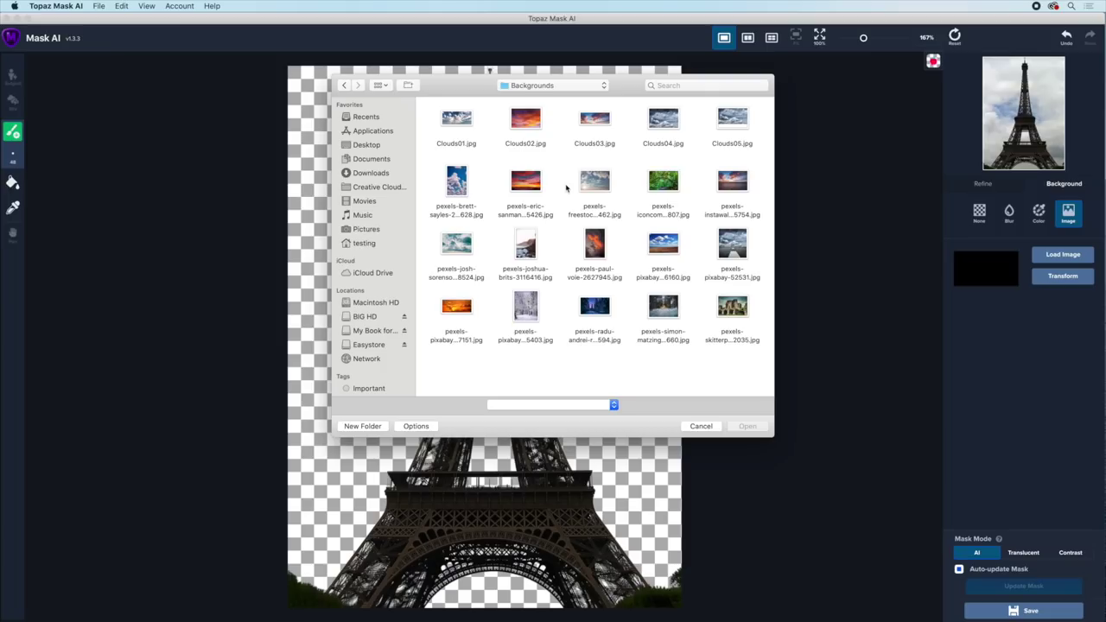
double_click(606, 184)
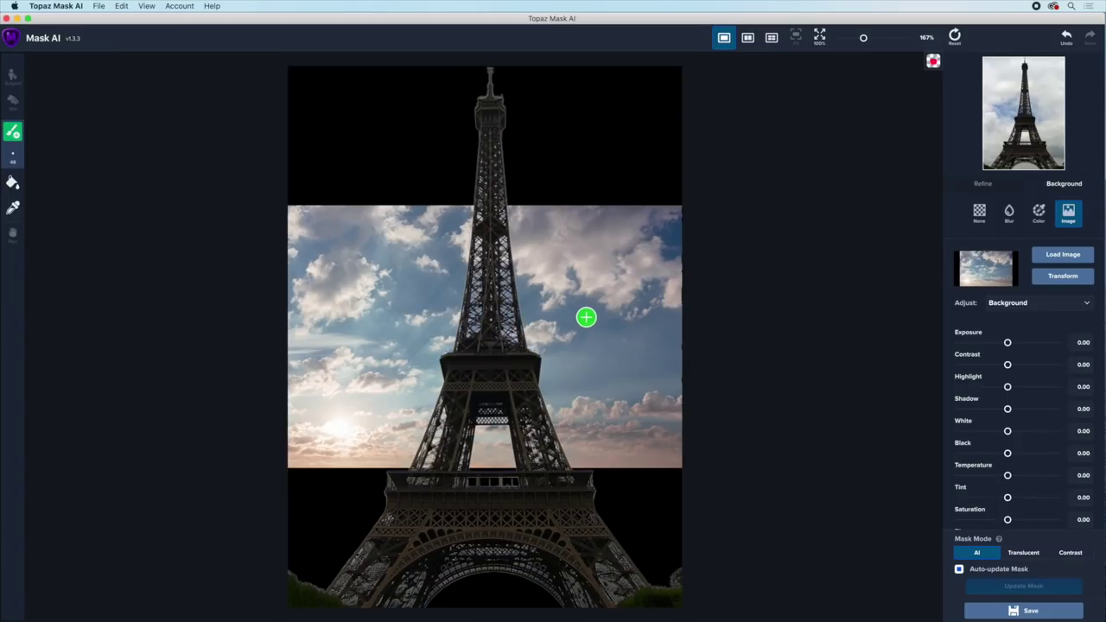
- Transform the cloud background: enlarge it and reposition it until it fills the whole area behind the tower
left_click(1056, 279)
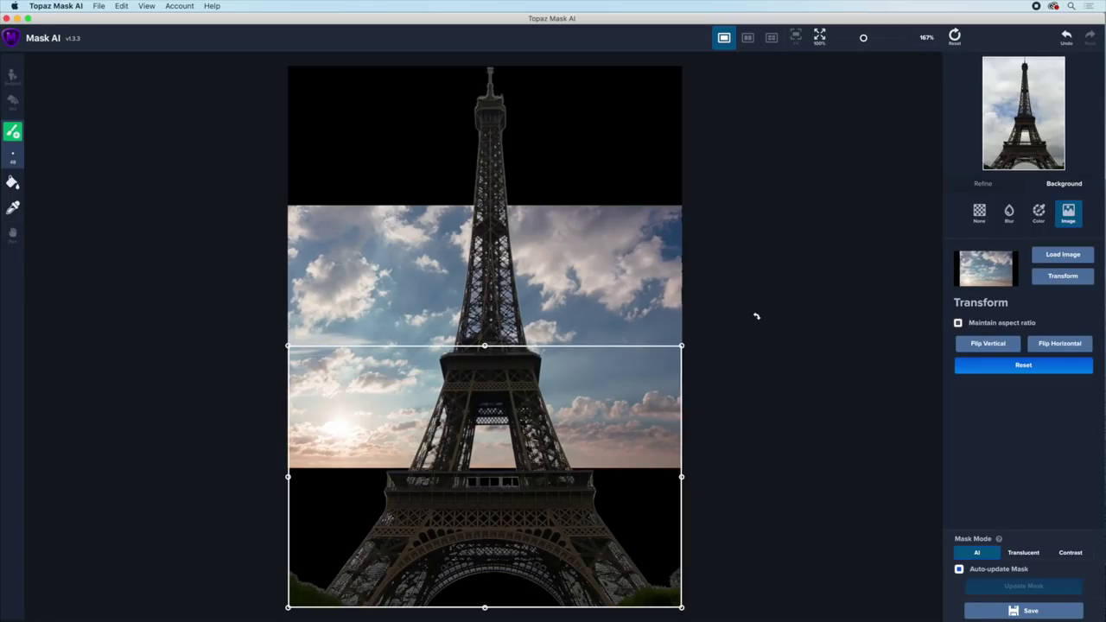
left_click_drag(681, 346, 888, 190)
left_click_drag(398, 434, 442, 305)
mouse_move(906, 584)
left_click_drag(932, 597, 940, 609)
left_click_drag(575, 507, 605, 477)
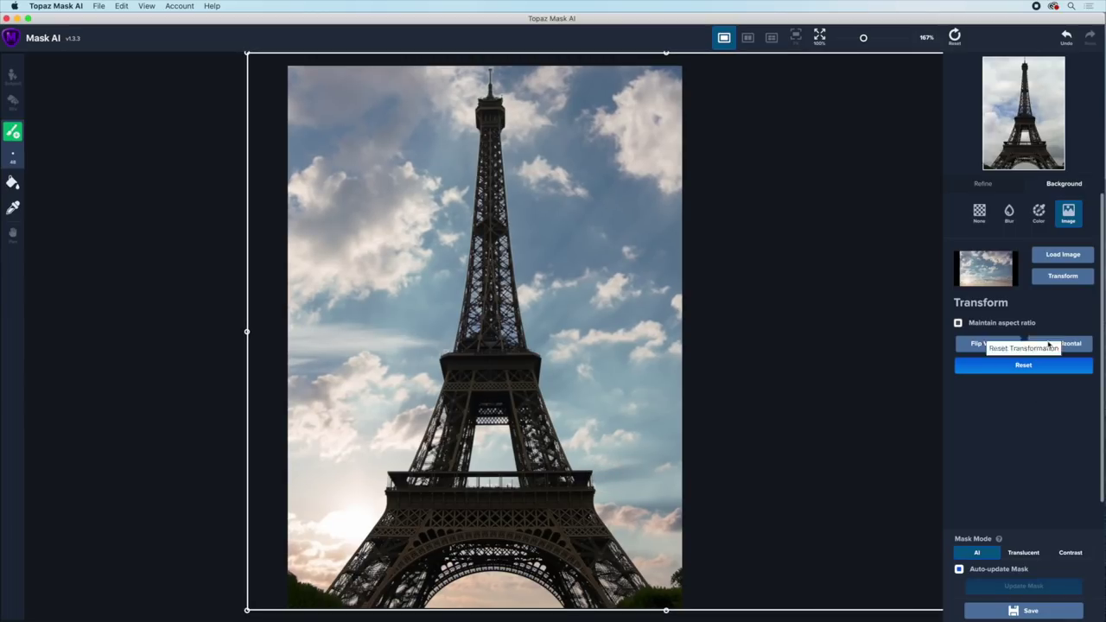
left_click(1053, 278)
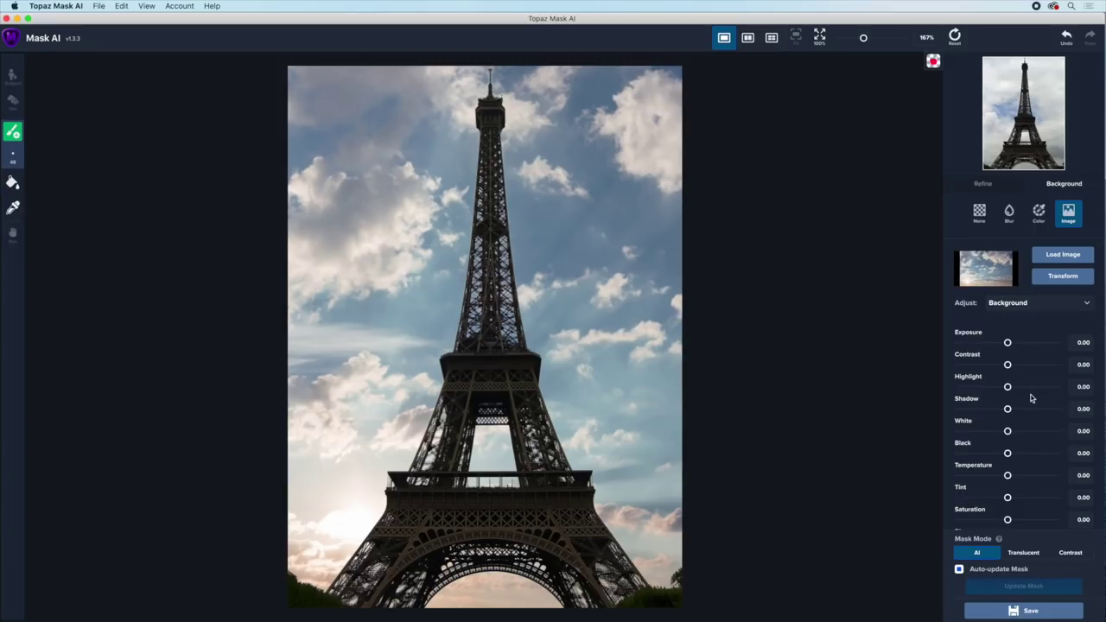
- Adjust the tower foreground: set Exposure to 0.04 and lower the Temperature slightly to a cooler tone
left_click(1020, 309)
left_click(1024, 298)
left_click_drag(1008, 344, 972, 344)
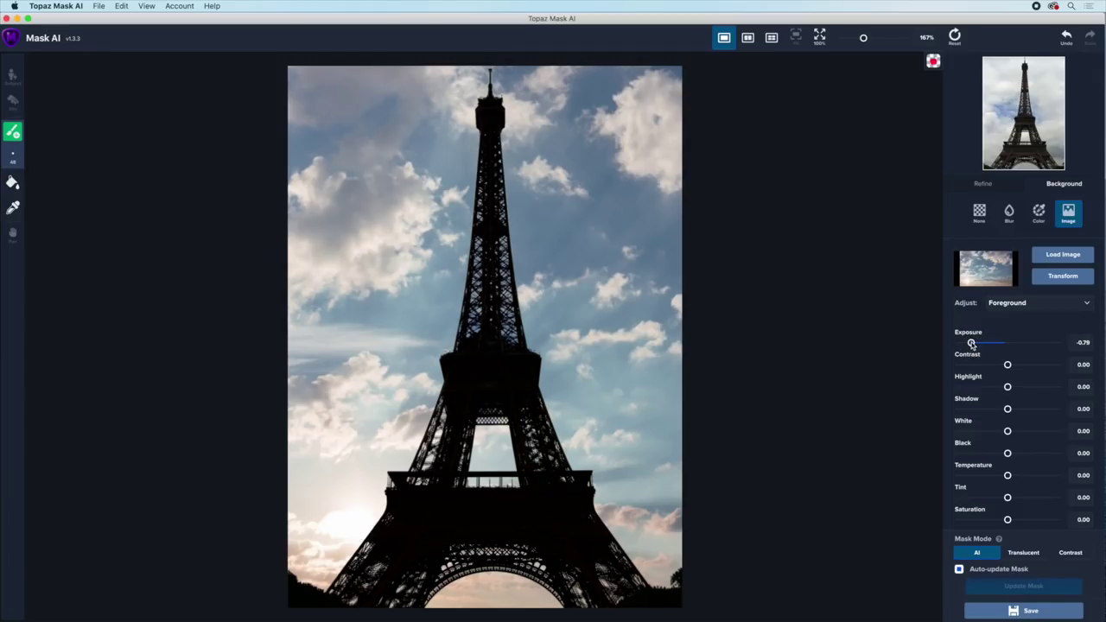
double_click(972, 341)
left_click_drag(1008, 344, 1011, 346)
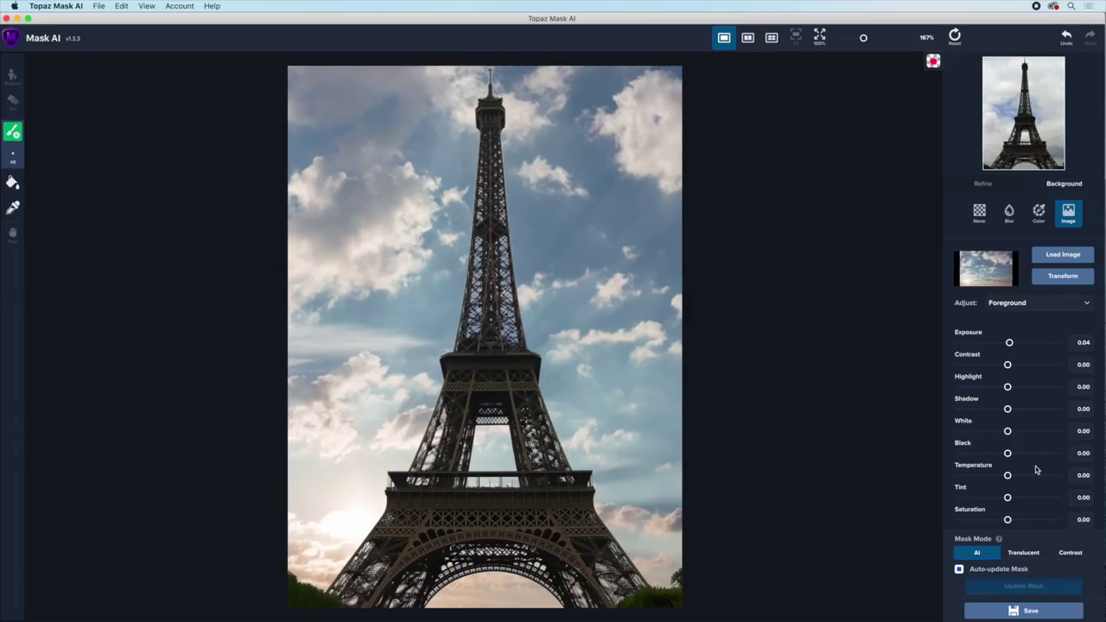
left_click_drag(1008, 477, 998, 482)
left_click_drag(999, 481, 997, 476)
- Set the tower's Foreground Recovery to 0.66 and compare the original photo without trimap and the result side by side
left_click(983, 184)
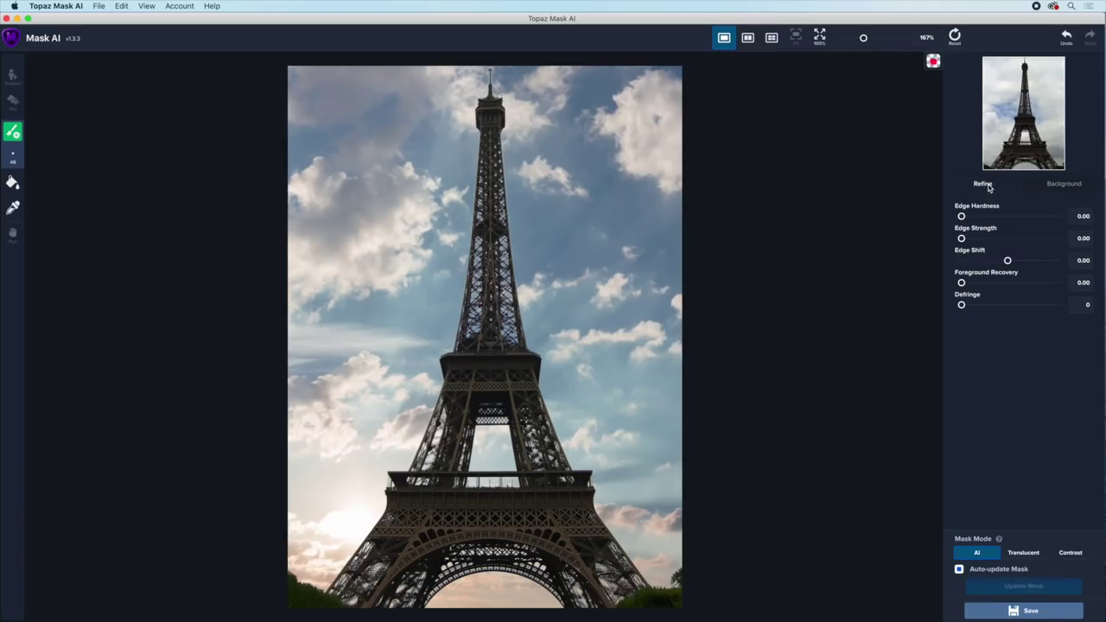
left_click_drag(962, 284, 1023, 289)
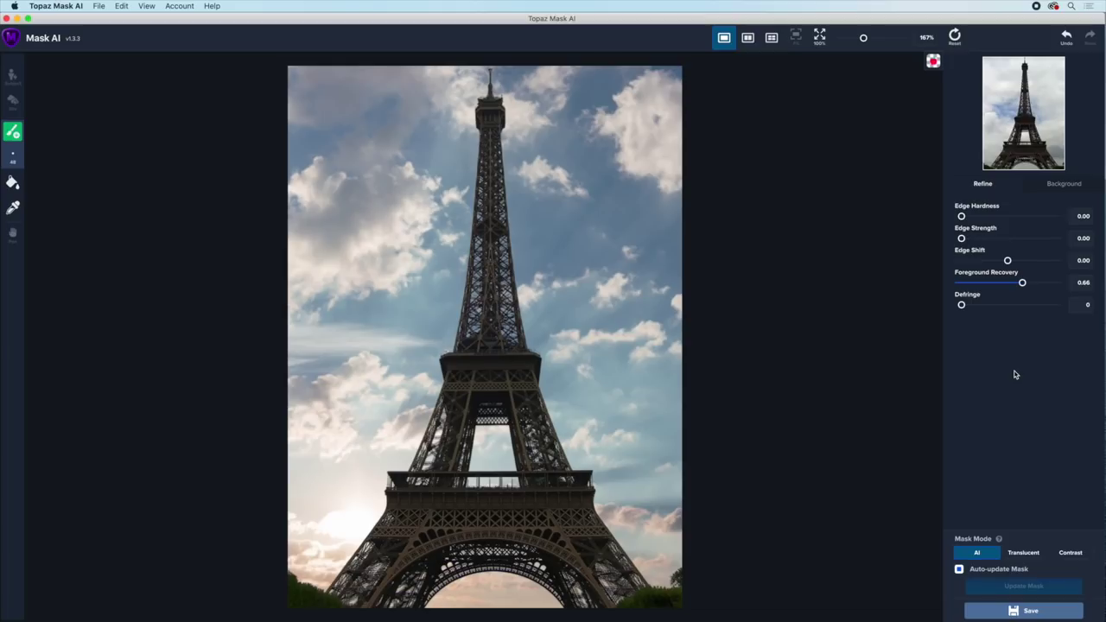
left_click(748, 37)
left_click(474, 61)
left_click(491, 75)
left_click(415, 62)
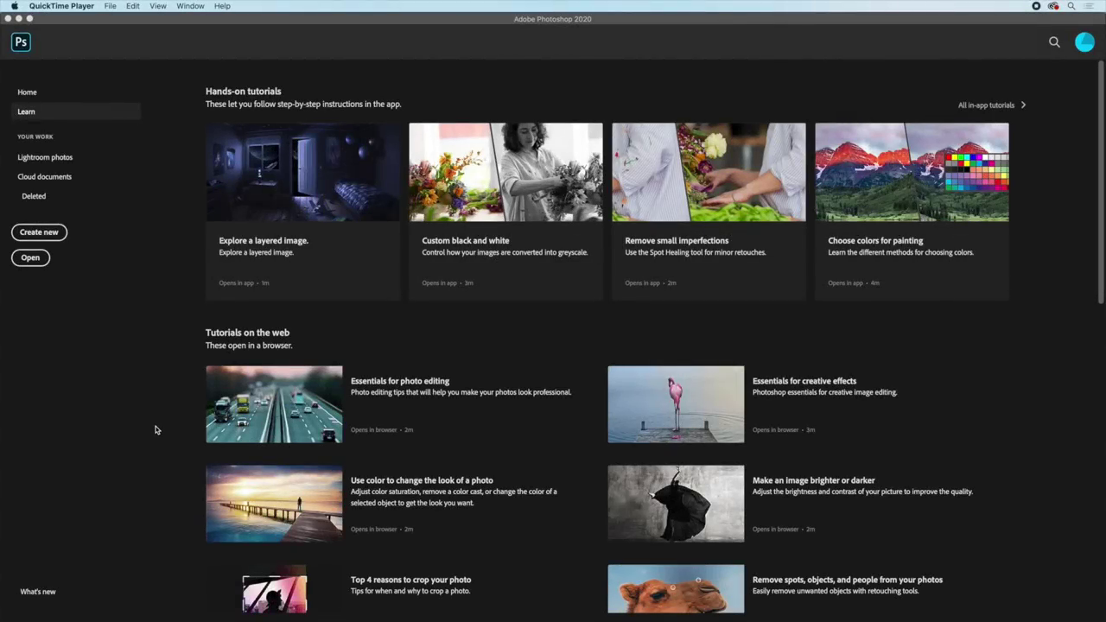
- Open Bride_Outdoor_ReMask copy.psd from the Mask AI Tutorial folder in Photoshop
left_click(39, 258)
left_click(39, 258)
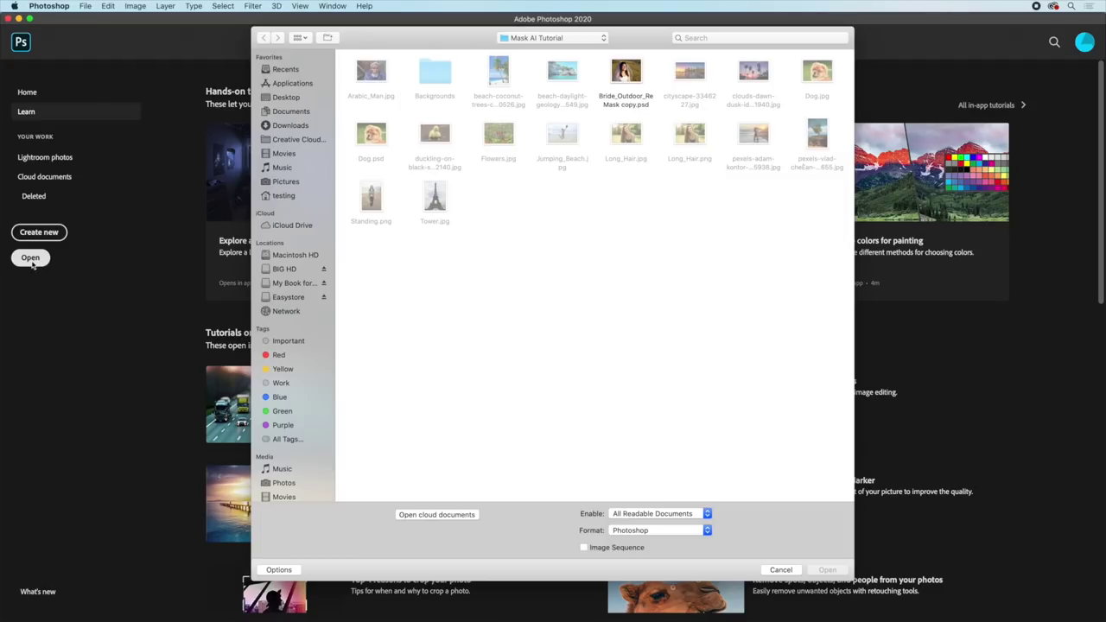
left_click(635, 77)
double_click(635, 77)
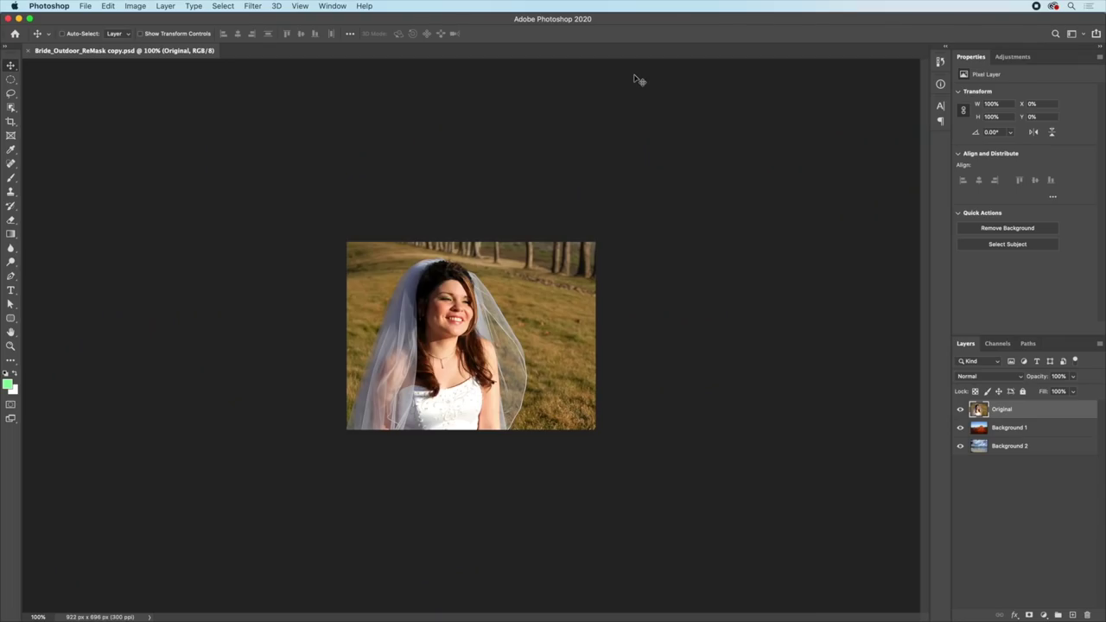
key("super+equal")
key("super+equal")
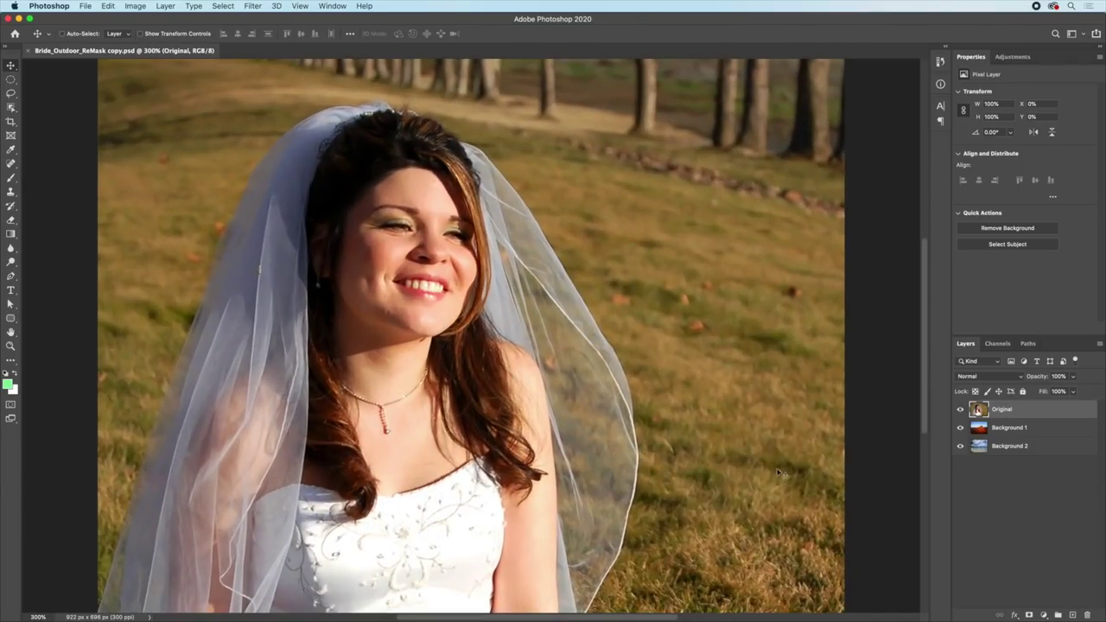
- Check both backgrounds beneath the Original layer, leaving Background 1 hidden and Original visible
left_click(960, 410)
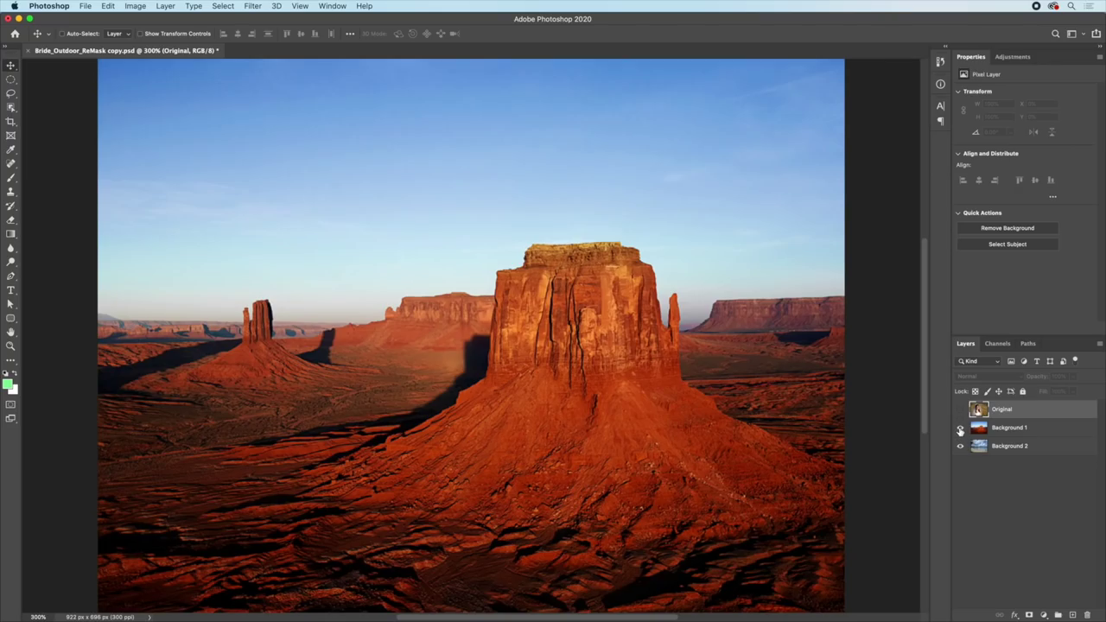
left_click(961, 427)
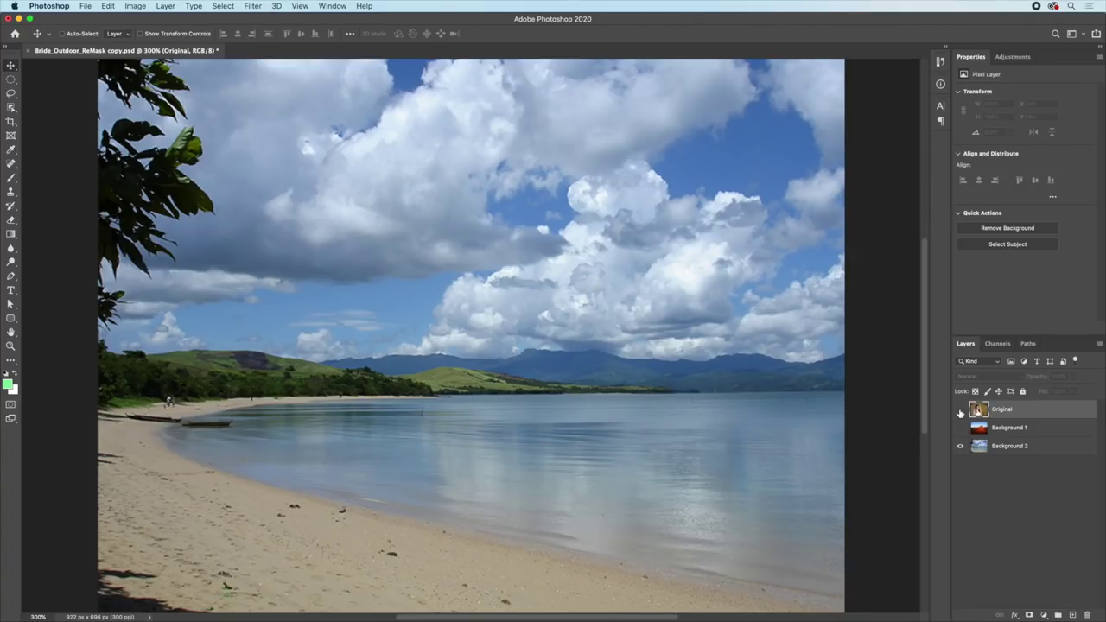
left_click(961, 409)
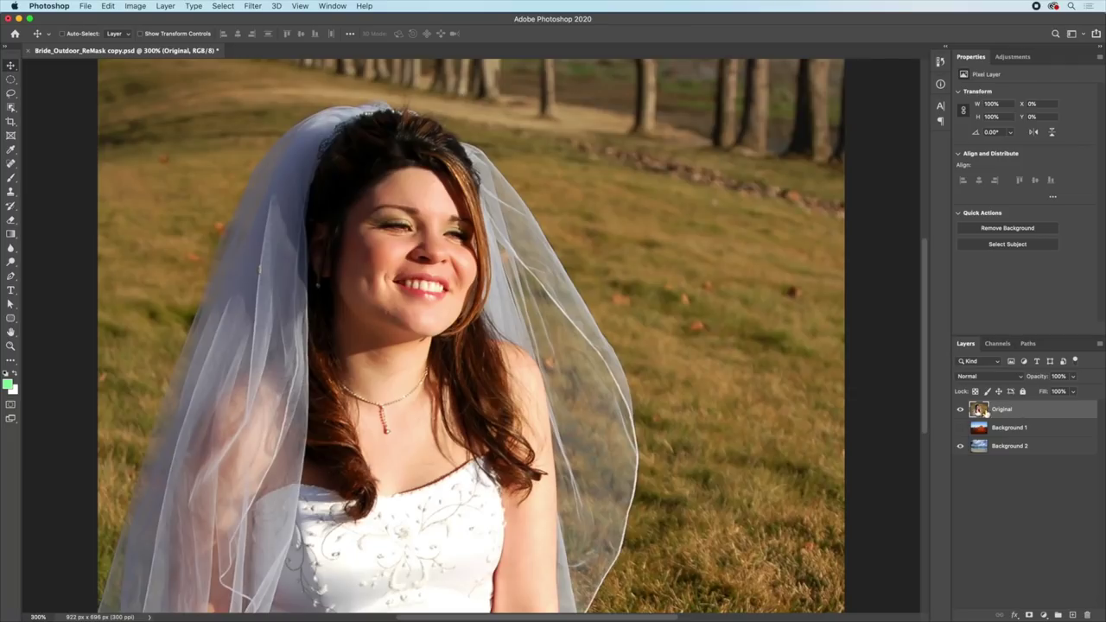
- Send the Original layer to Topaz Mask AI and detect the bride automatically as the subject
left_click(253, 8)
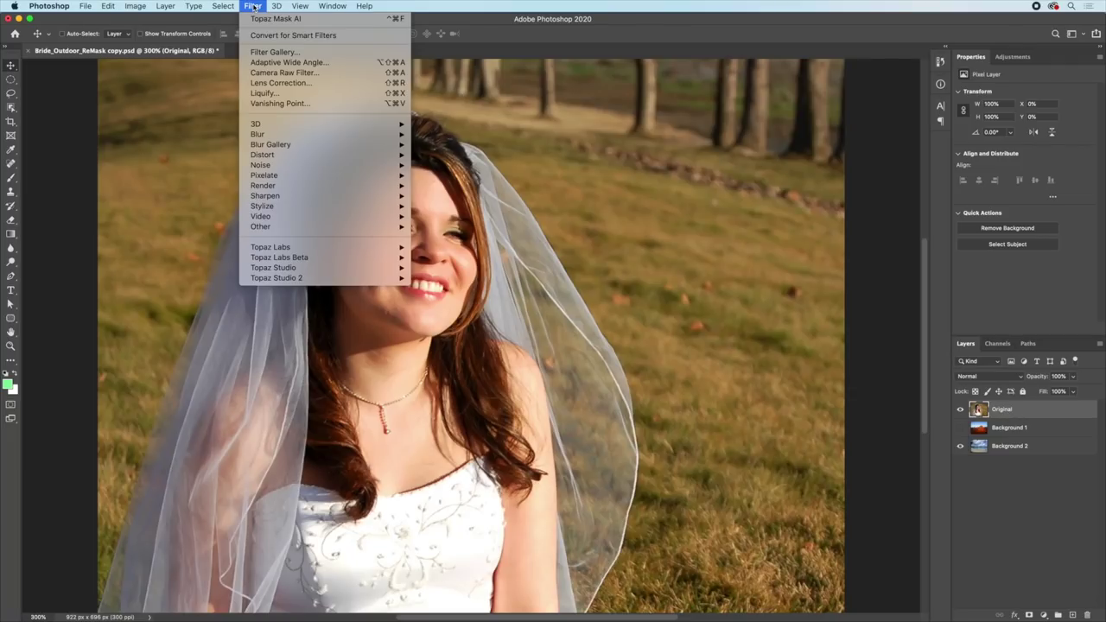
mouse_move(332, 248)
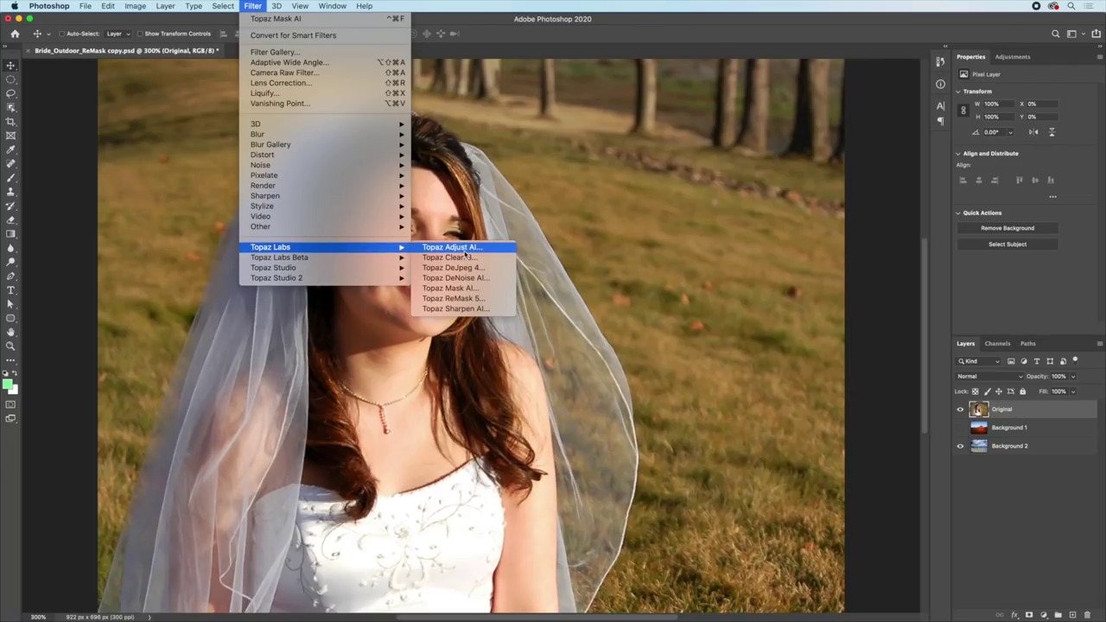
left_click(445, 289)
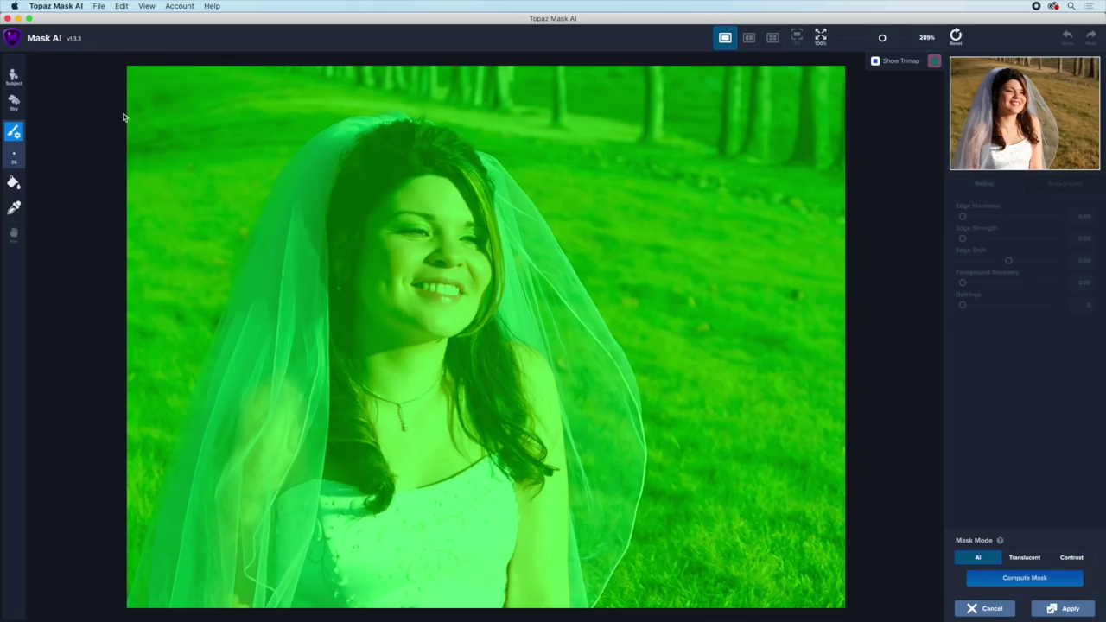
left_click(14, 77)
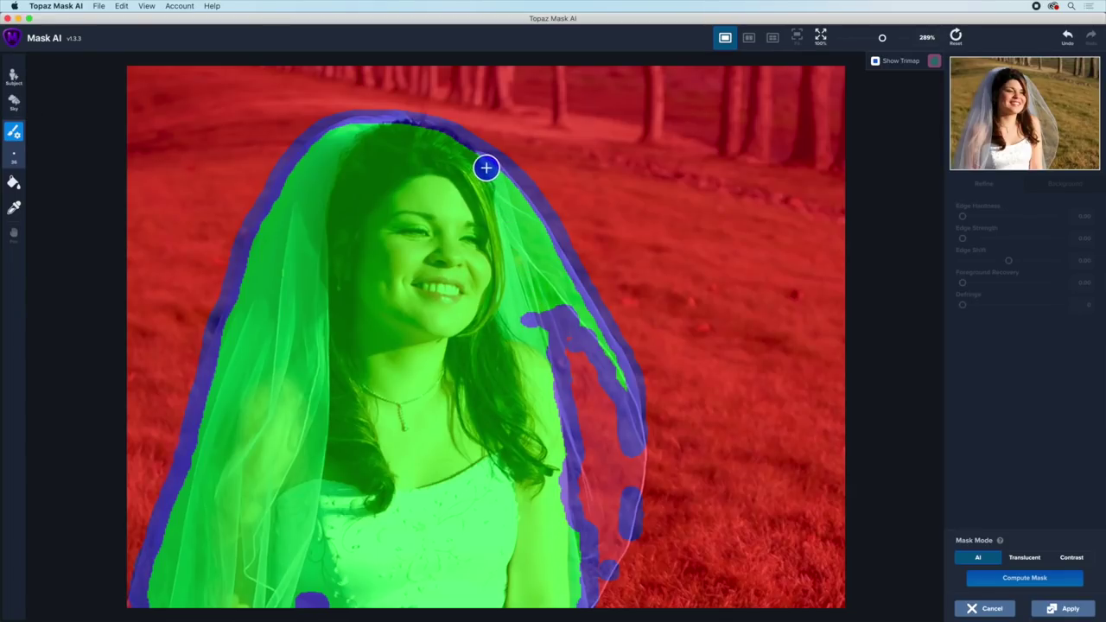
- Mark the sheer veil beside the face and shoulder as blue compute area, brushing its borders and filling the enclosed regions
mouse_move(484, 164)
left_mouse_down()
mouse_move(503, 324)
mouse_move(550, 361)
mouse_move(563, 401)
mouse_move(565, 611)
mouse_move(571, 600)
left_mouse_up()
mouse_move(639, 455)
left_mouse_down()
mouse_move(637, 442)
mouse_move(638, 504)
mouse_move(588, 608)
left_mouse_up()
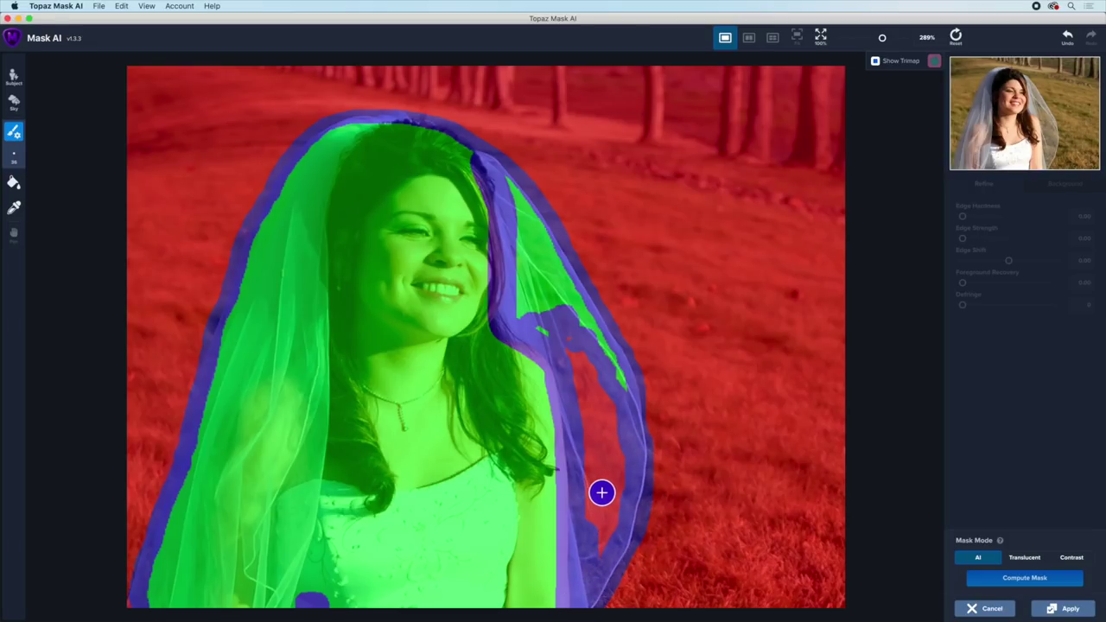
key("f")
left_click(599, 481)
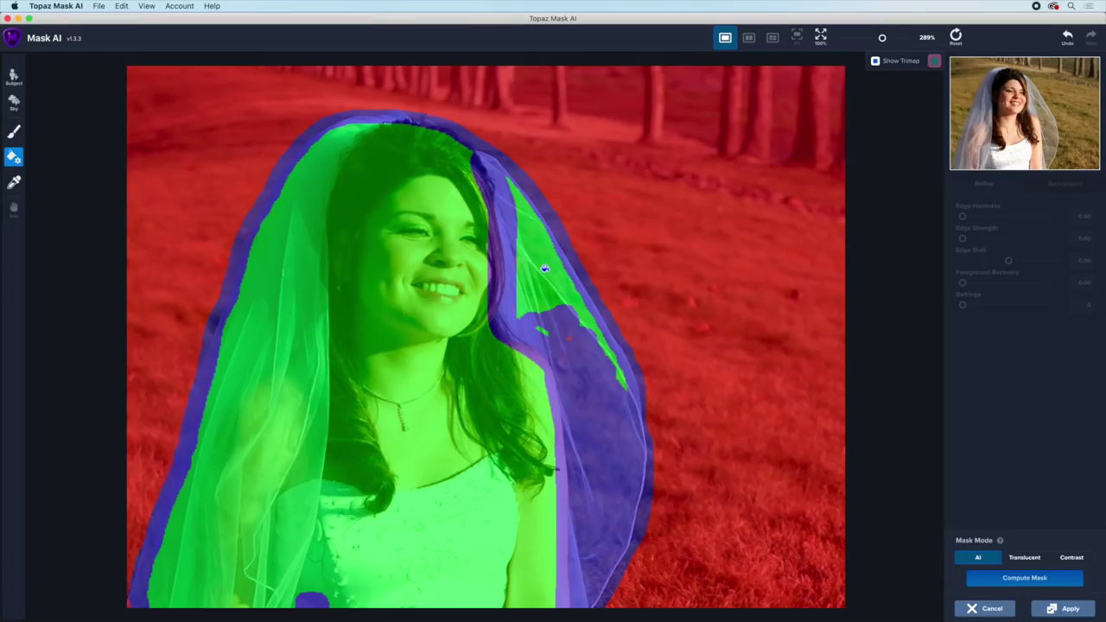
left_click(545, 269)
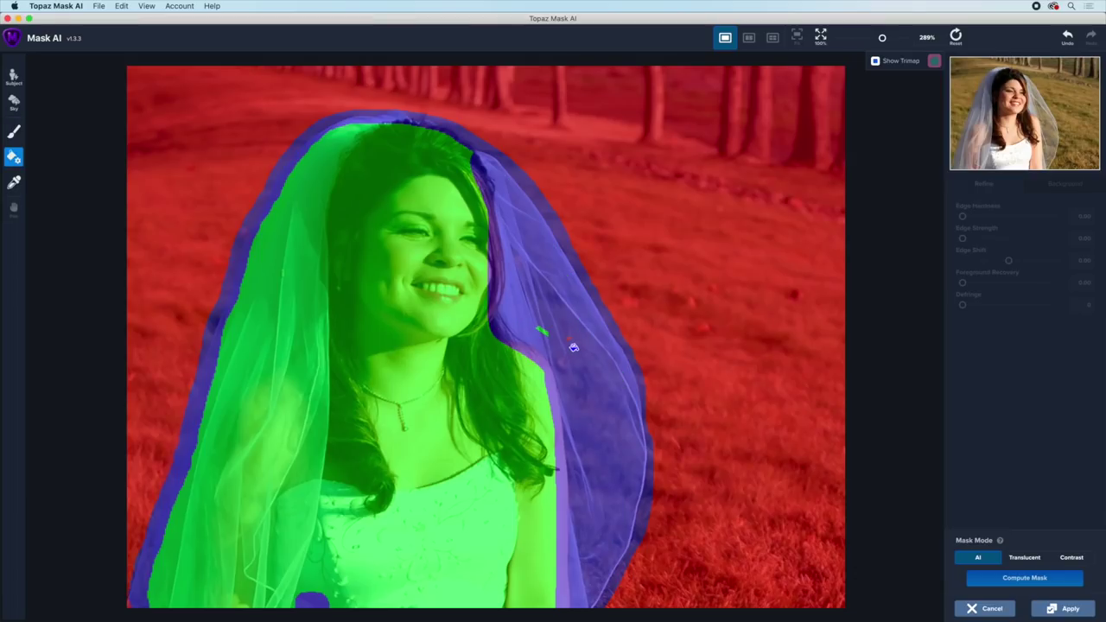
- Brush the stray spots inside the sheer veil blue and repaint the blue patch at the dress's lower edge as green keep area
key("b")
left_click(538, 331)
key("k")
left_click_drag(314, 595, 330, 600)
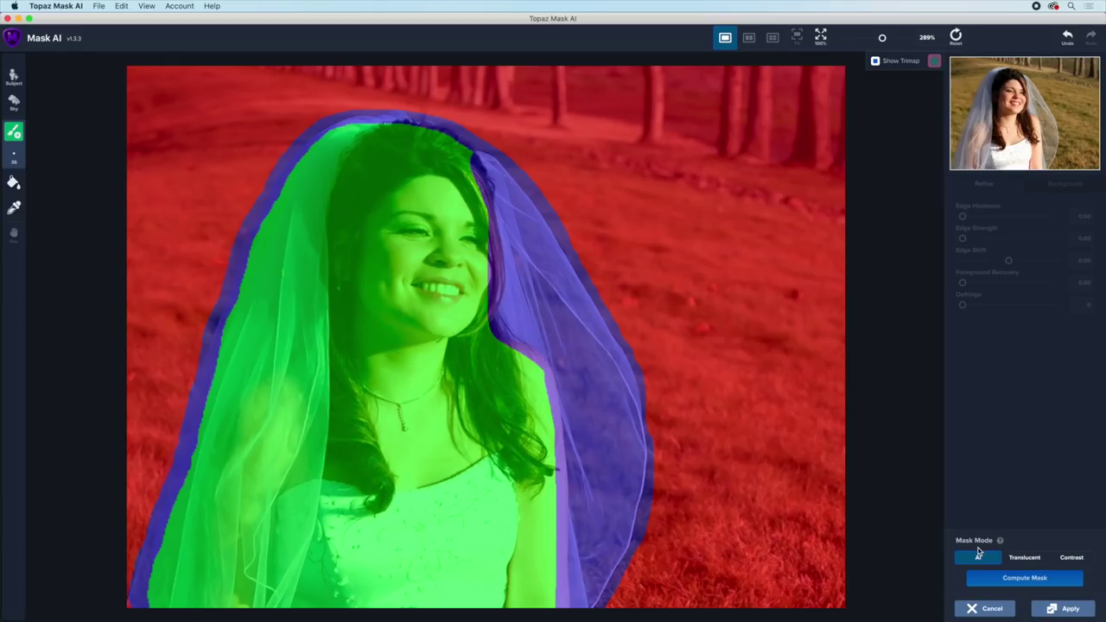
- Compute the mask in Translucent mode and display the result as a black-and-white Mask
left_click(1023, 562)
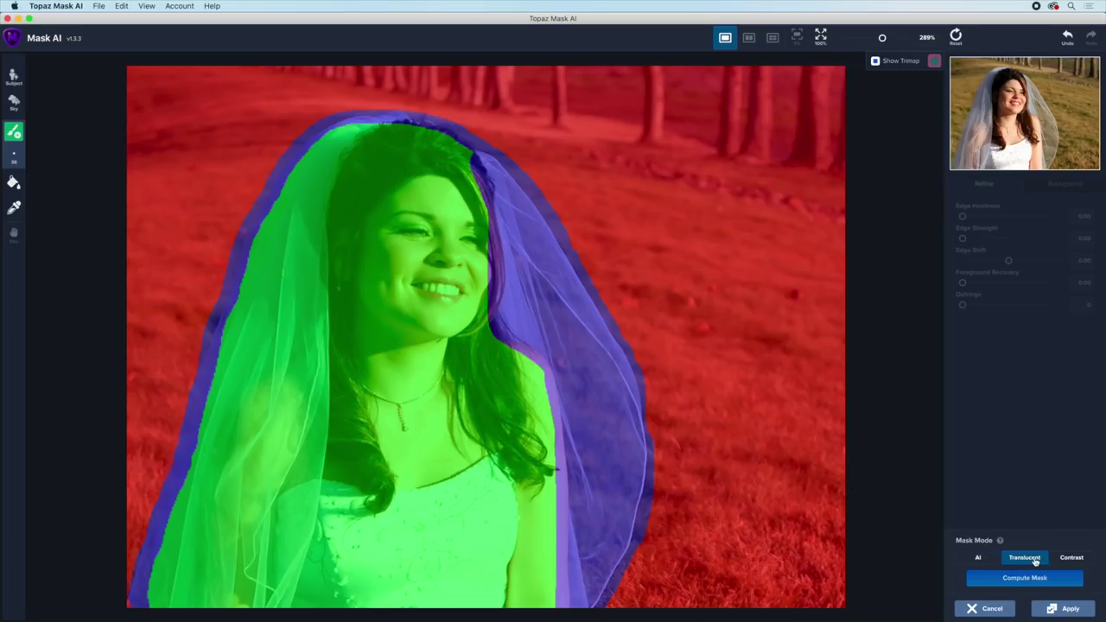
left_click(1007, 579)
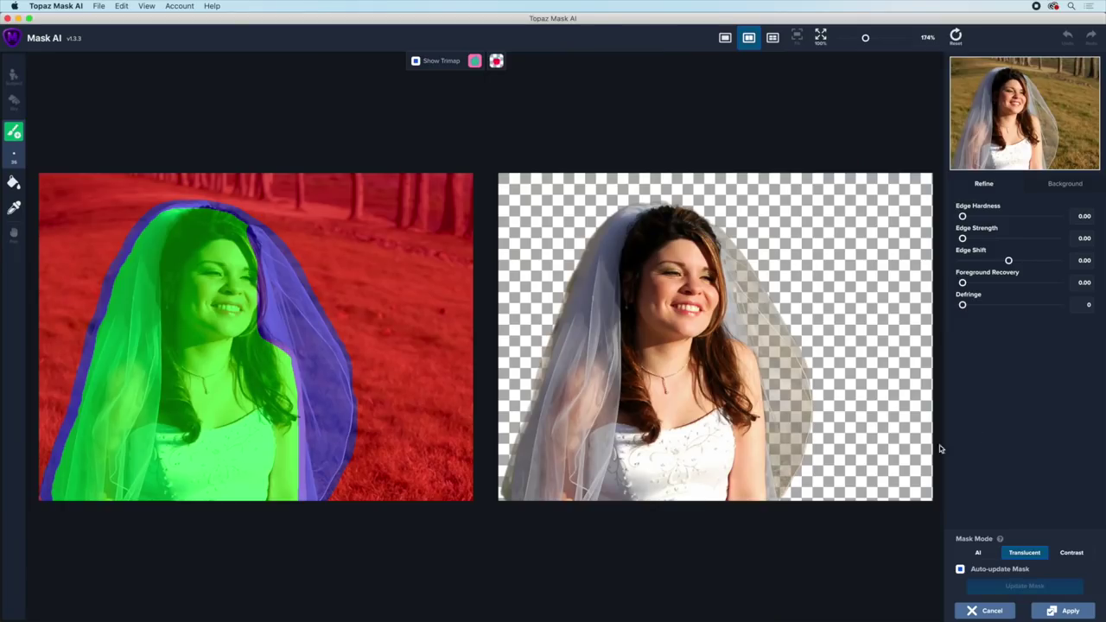
left_click(497, 62)
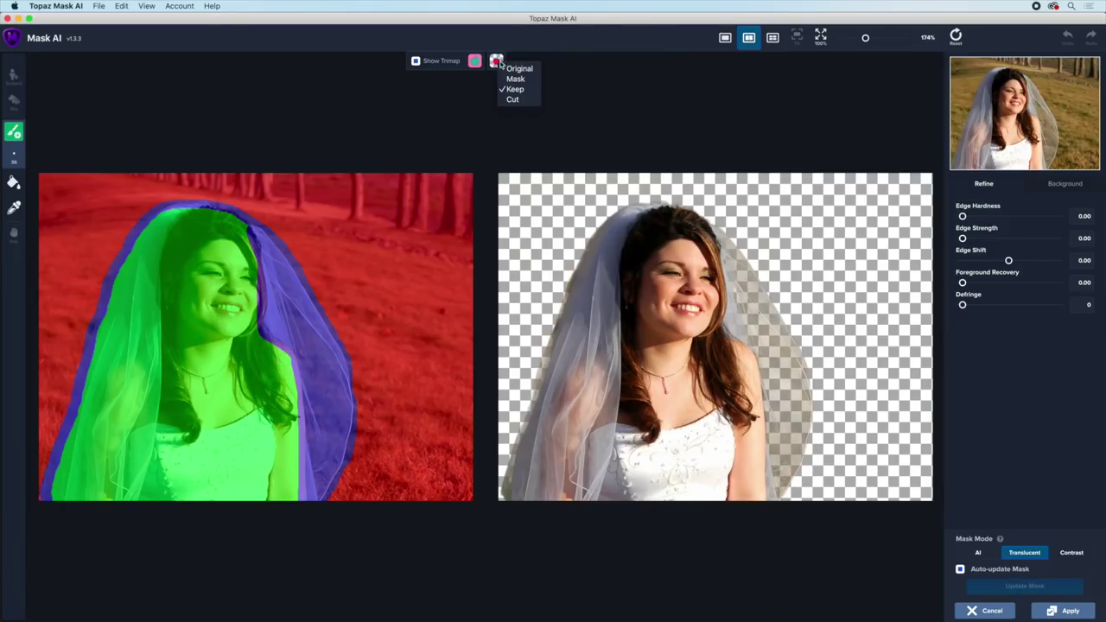
left_click(516, 80)
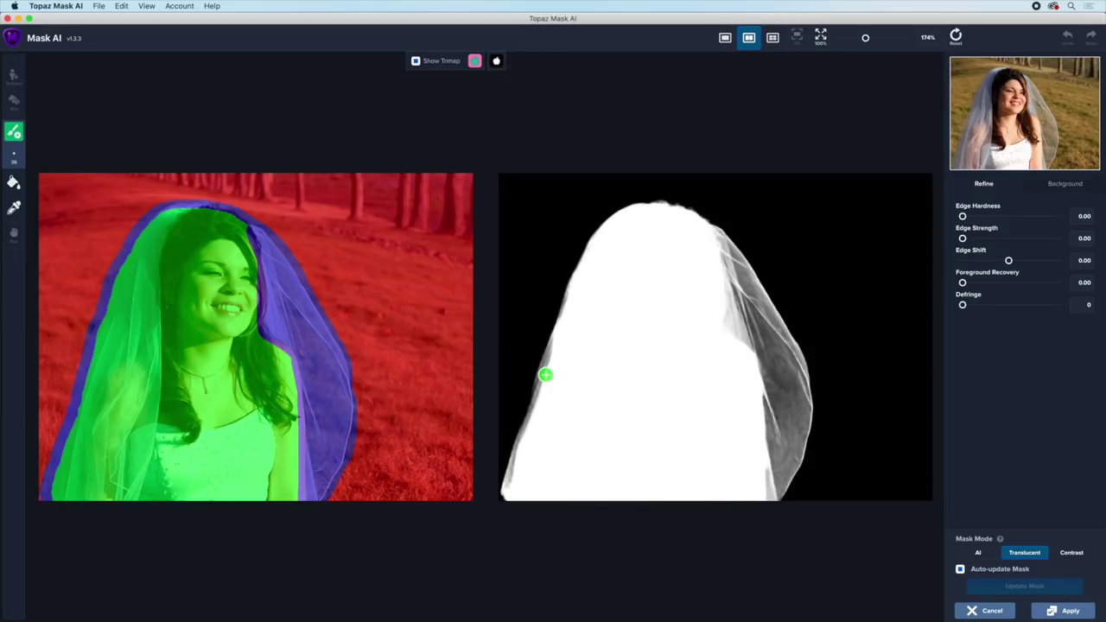
- Widen the blue compute area along the veil's outer left edge and switch the result display back to Keep
key("3")
mouse_move(595, 237)
left_mouse_down()
mouse_move(531, 391)
mouse_move(504, 502)
left_mouse_up()
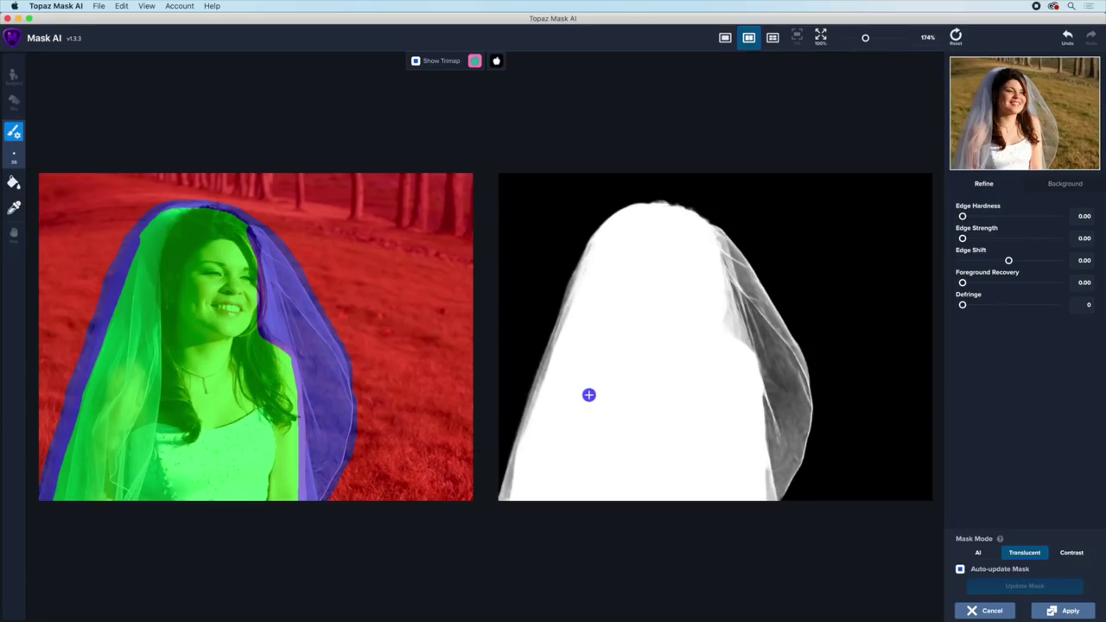
left_click(497, 62)
left_click(515, 89)
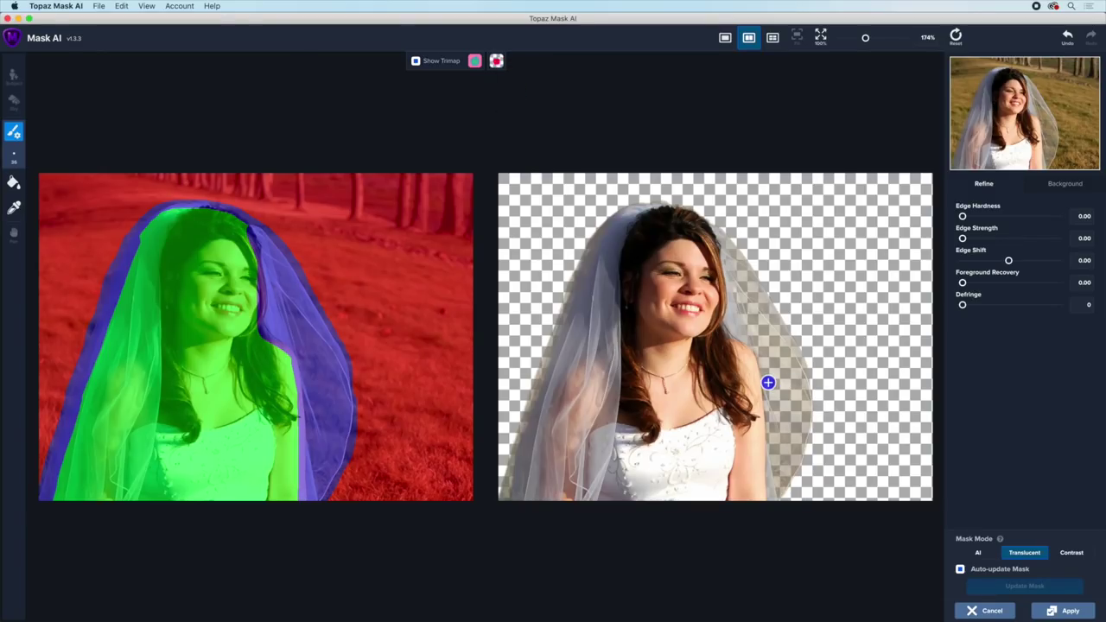
- Hide the trimap, set Foreground Recovery to 0.82 and Defringe to 68 for the veil
scroll(769, 383, "up", 3)
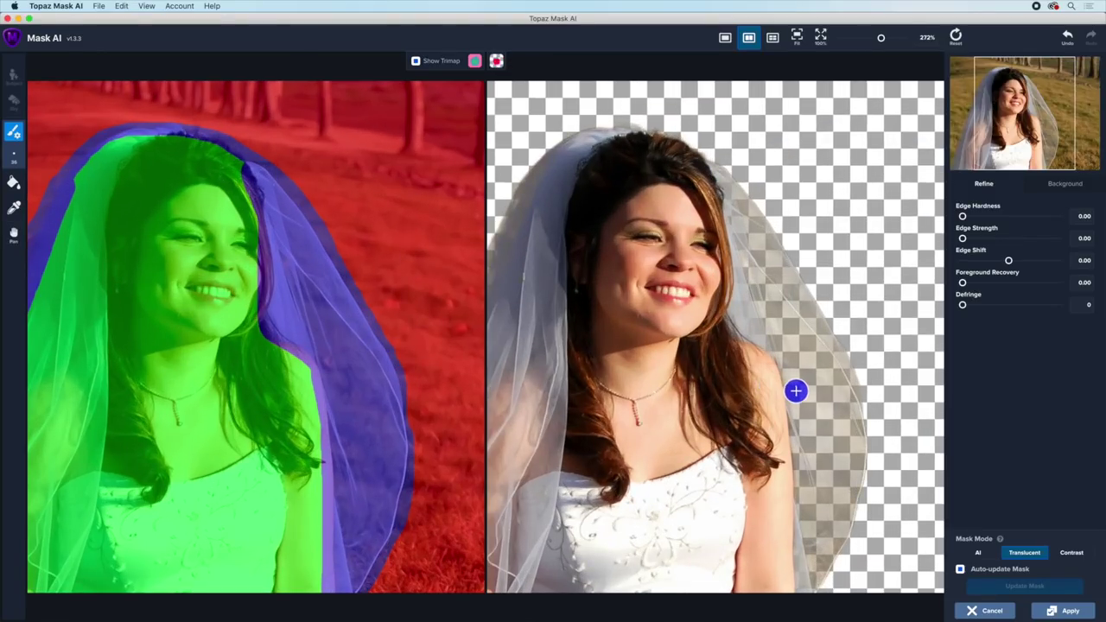
left_click(415, 61)
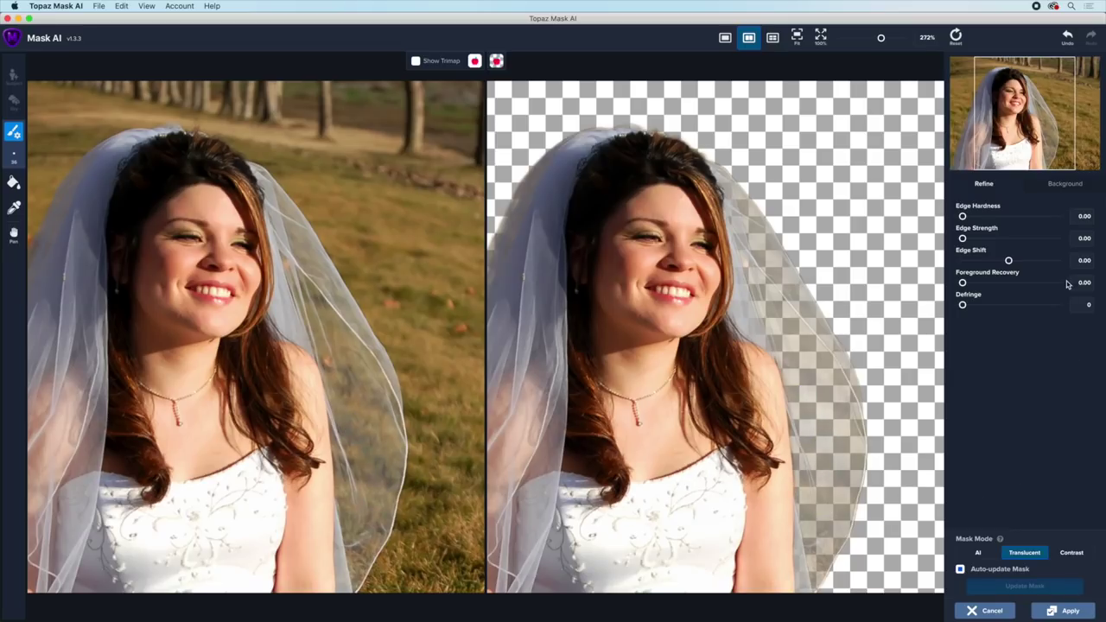
left_click_drag(965, 286, 1039, 287)
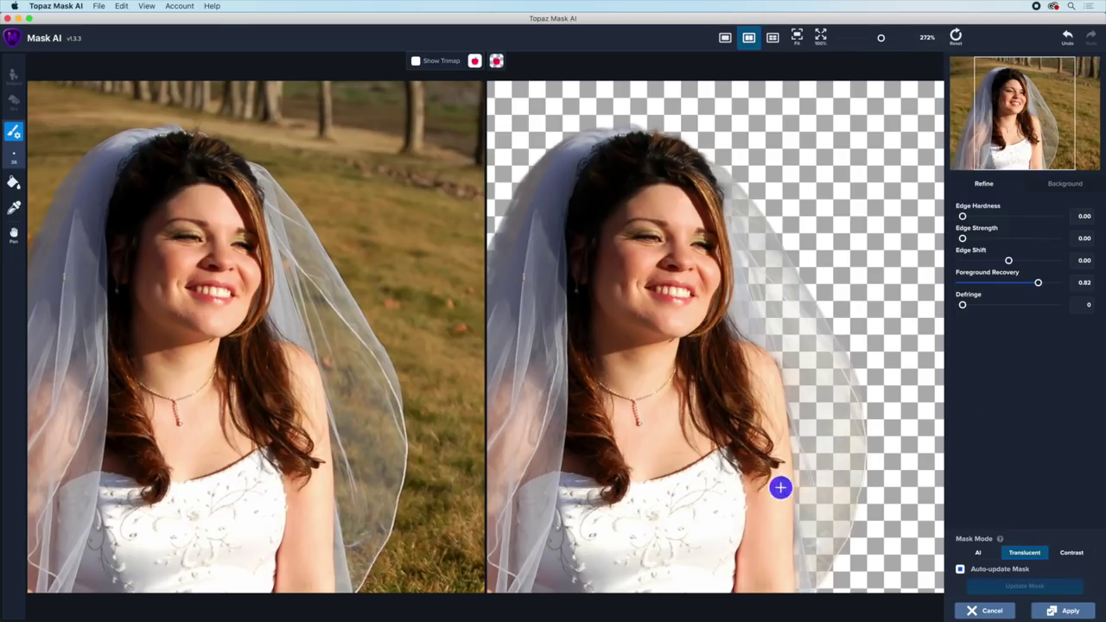
left_click_drag(962, 308, 1026, 309)
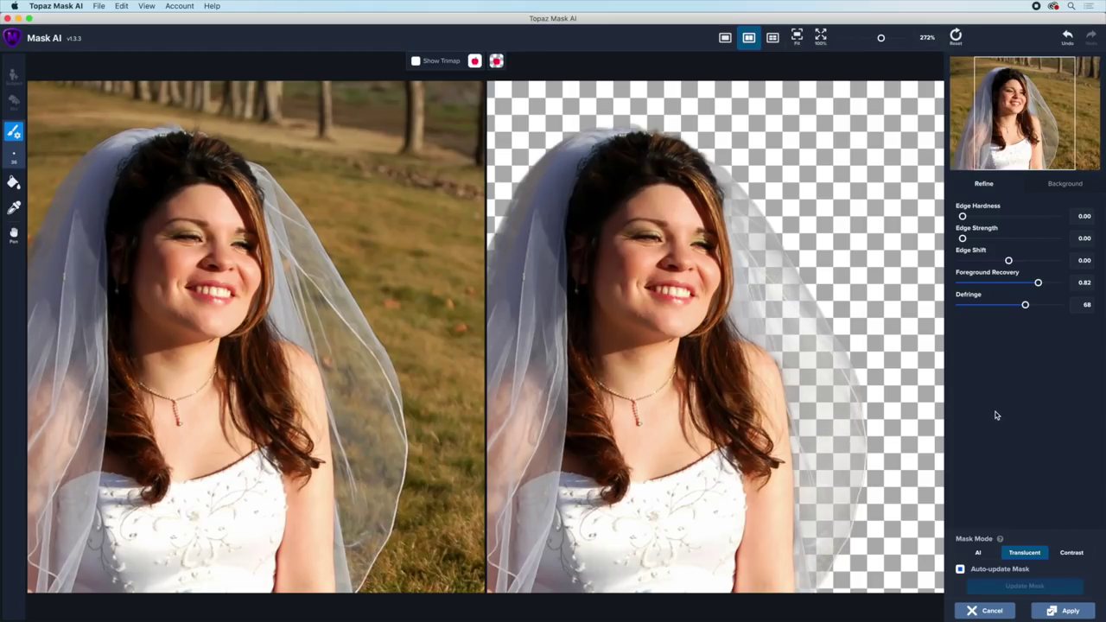
- Apply the mask to the layer in Photoshop and compare before and after by undoing and redoing it
left_click(1051, 612)
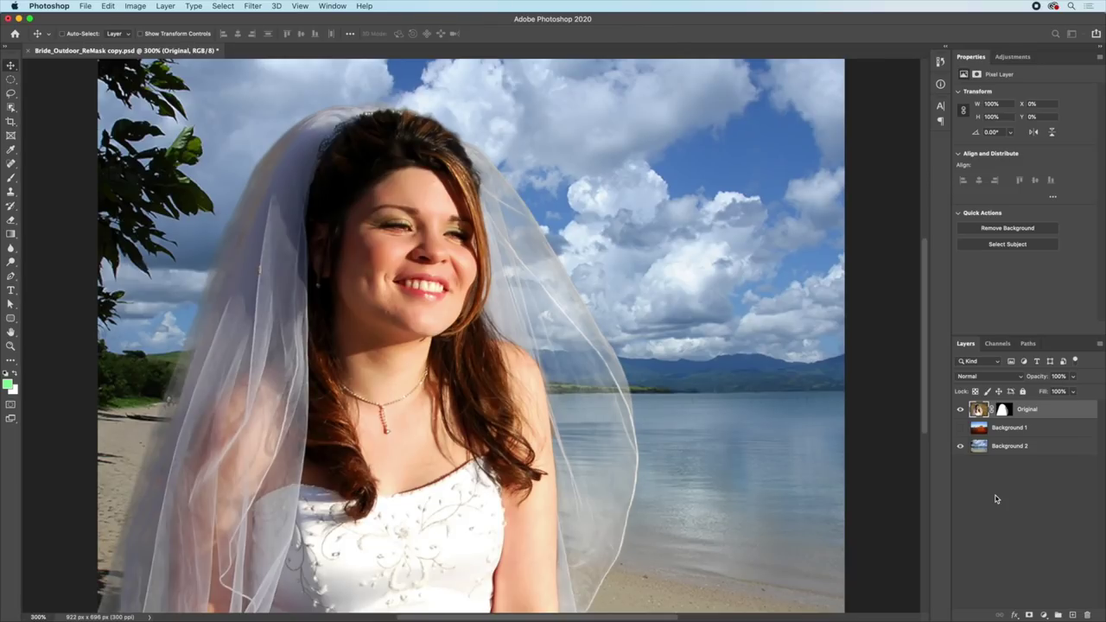
key("super+z")
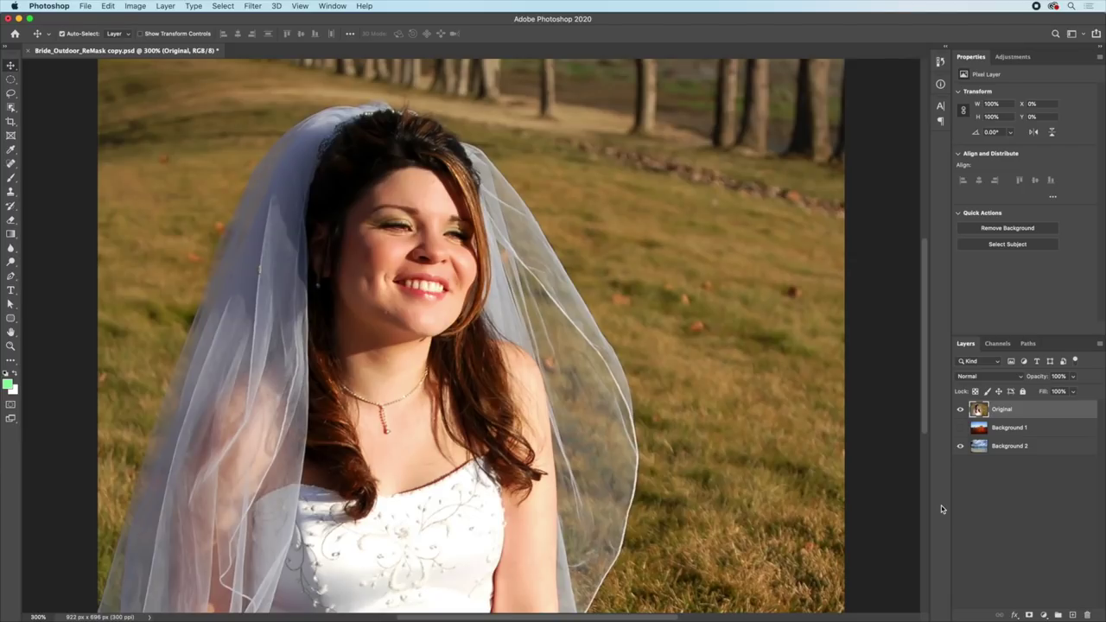
key("super+shift+z")
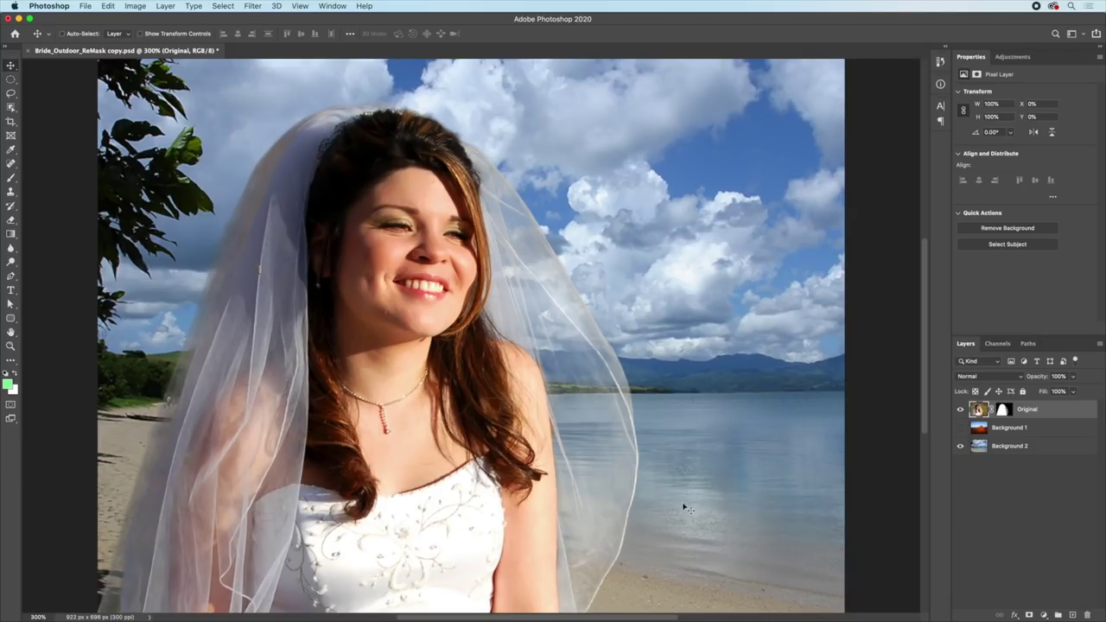
- Shift the masked bride to X -3.9% and turn on the Background 1 layer's visibility
left_click_drag(474, 468, 441, 450)
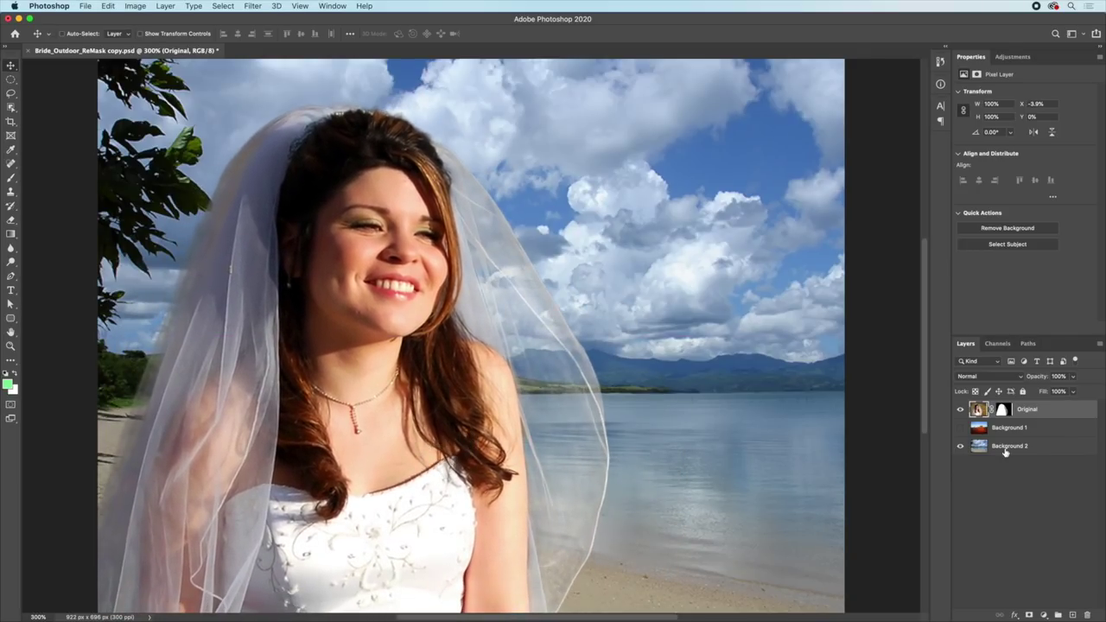
left_click(960, 428)
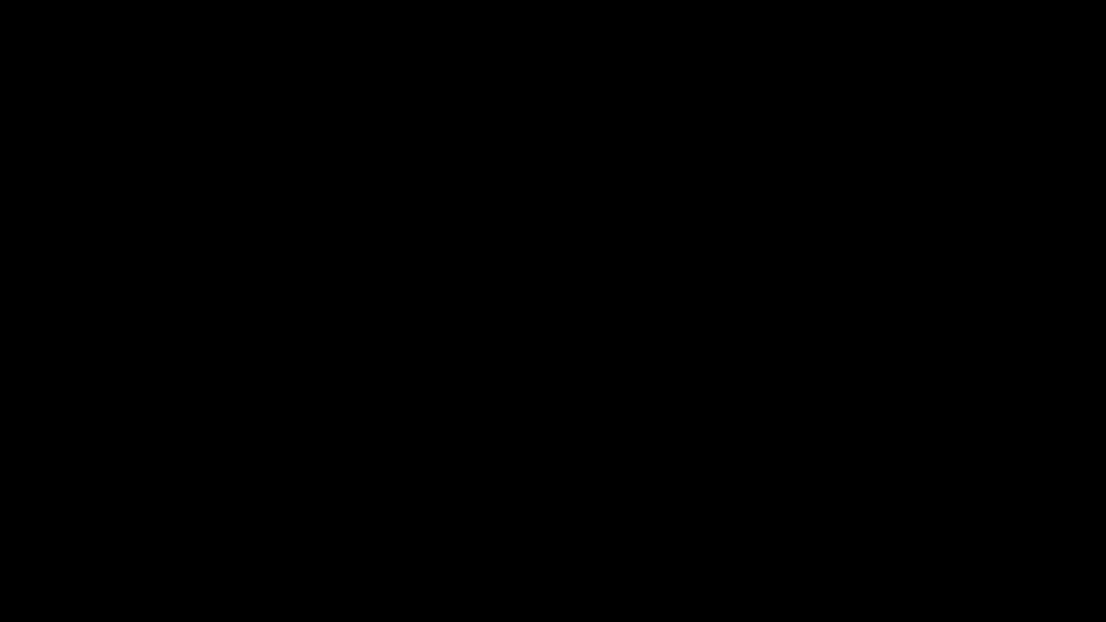